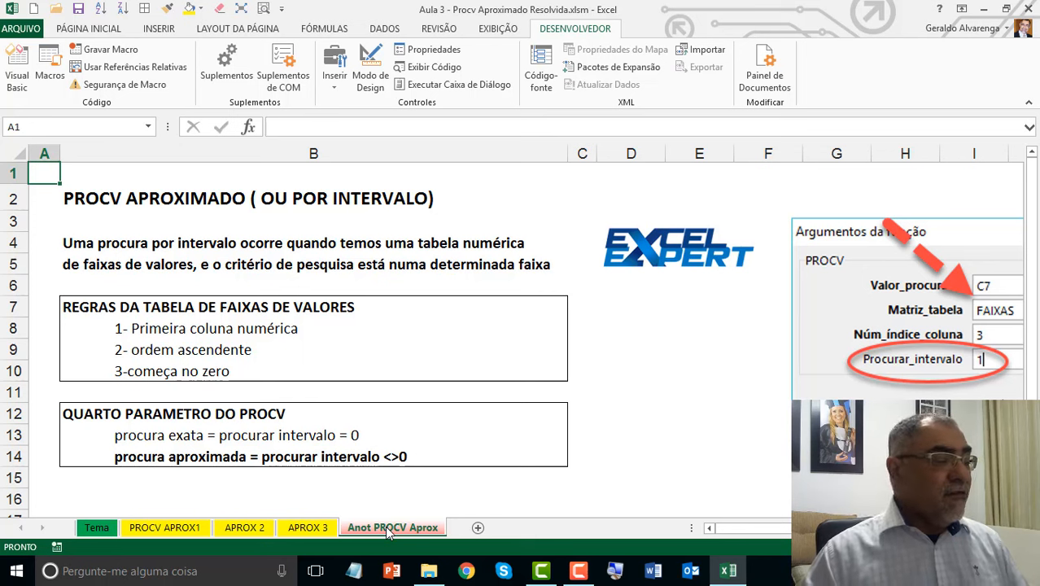
Read the notes on PROCV by interval, including the value-range table rules and the Procurar_intervalo argument example
left_click(214, 210)
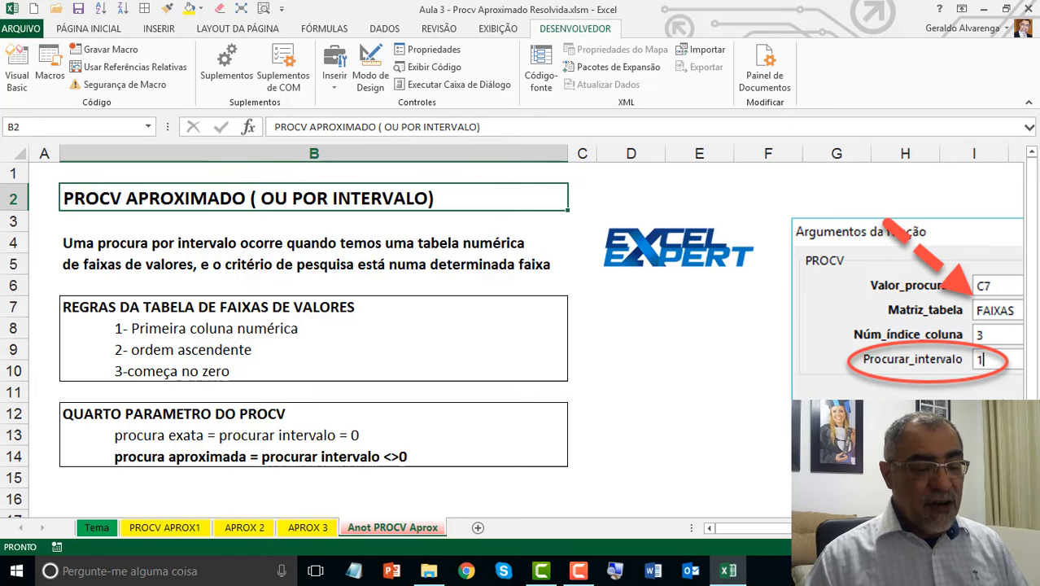
scroll(604, 415, "right", 3)
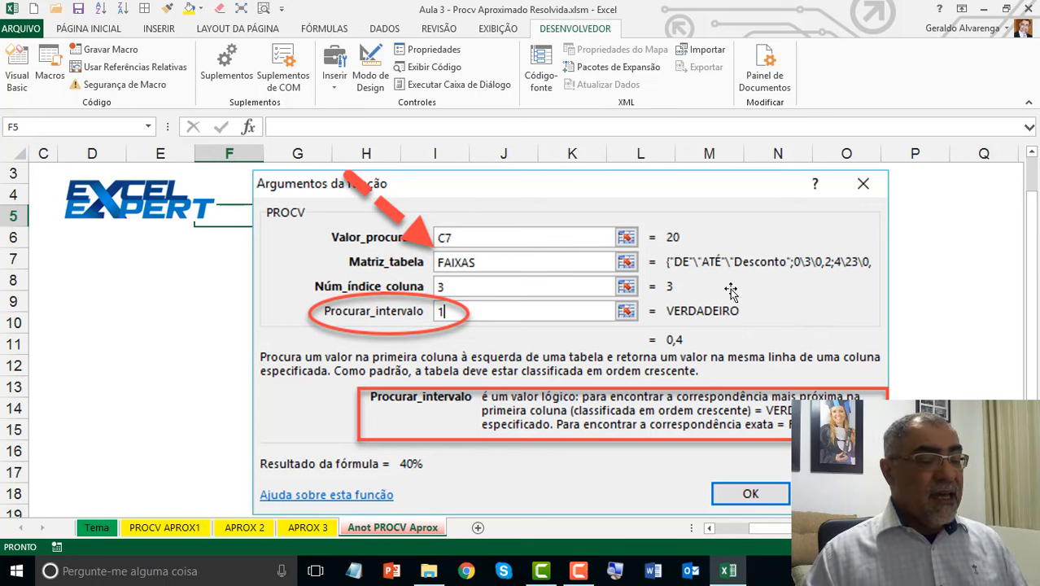
left_click(1018, 528)
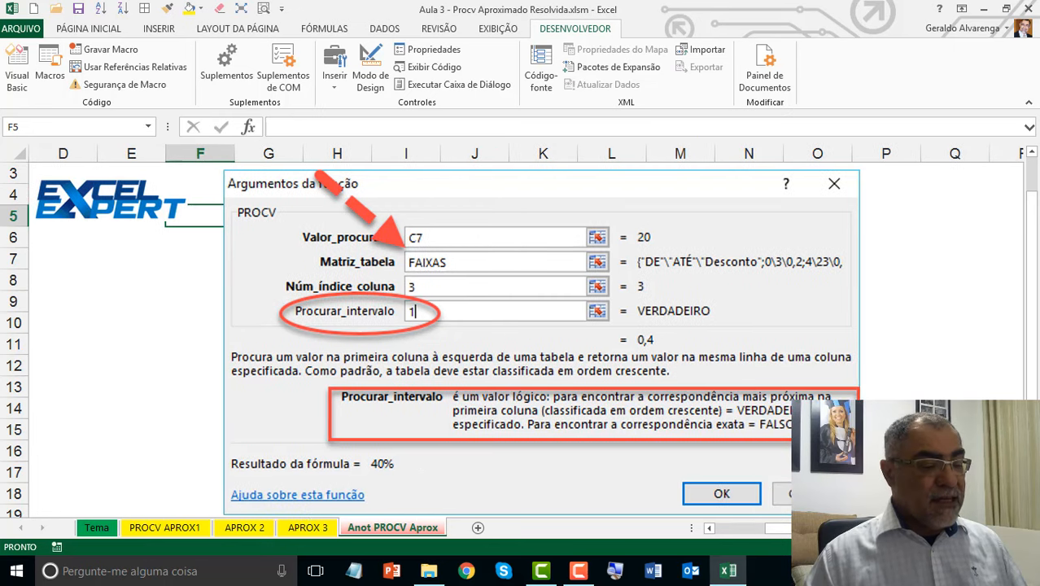
left_click(1017, 528)
left_click(1018, 528)
left_click(1017, 528)
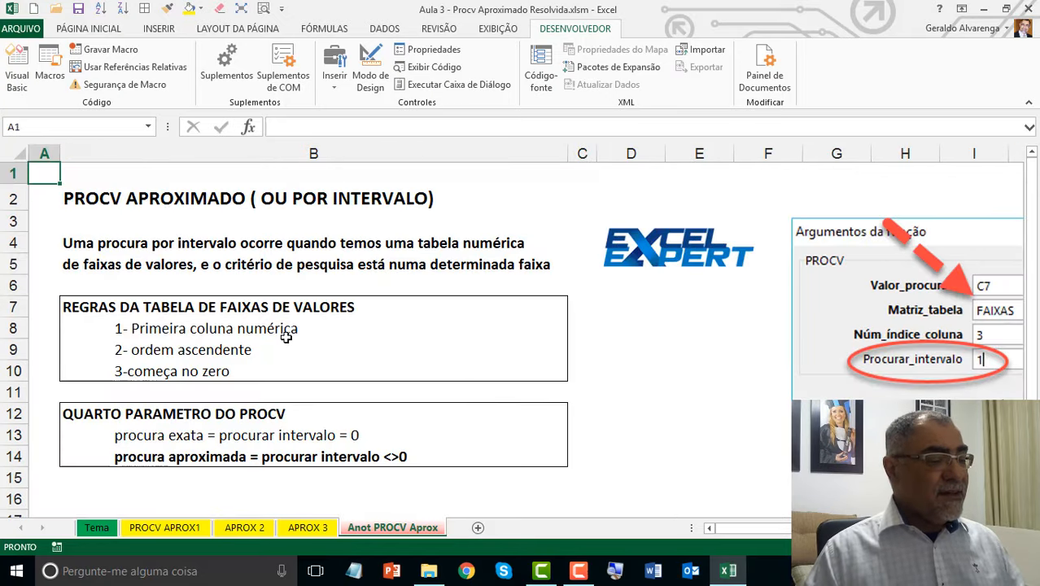
Go to the PROCV APROX1 sheet and examine the order table's columns and the discount percentages in Tabela de desconto
left_click(166, 528)
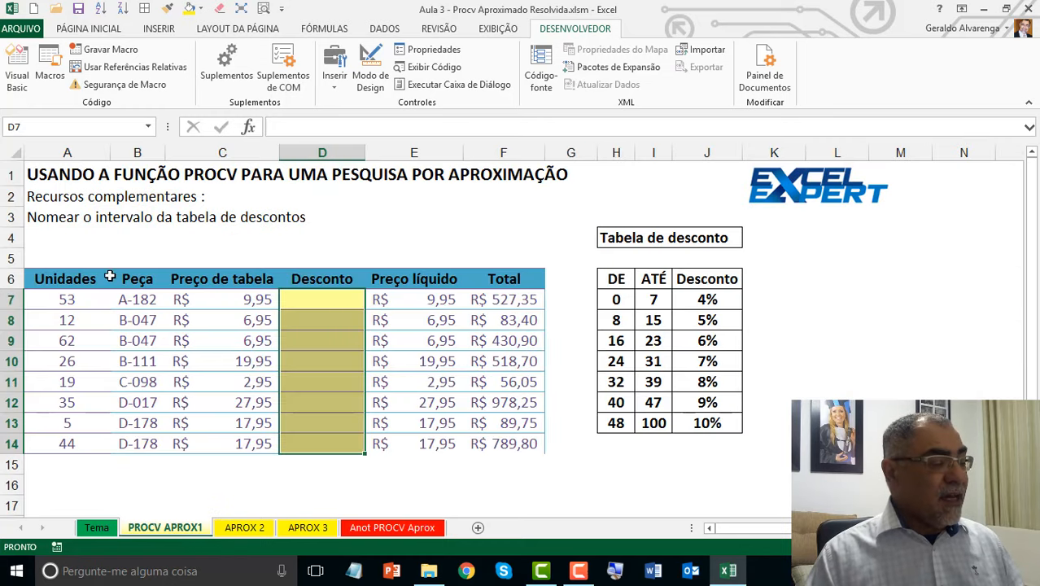
left_click_drag(77, 306, 67, 444)
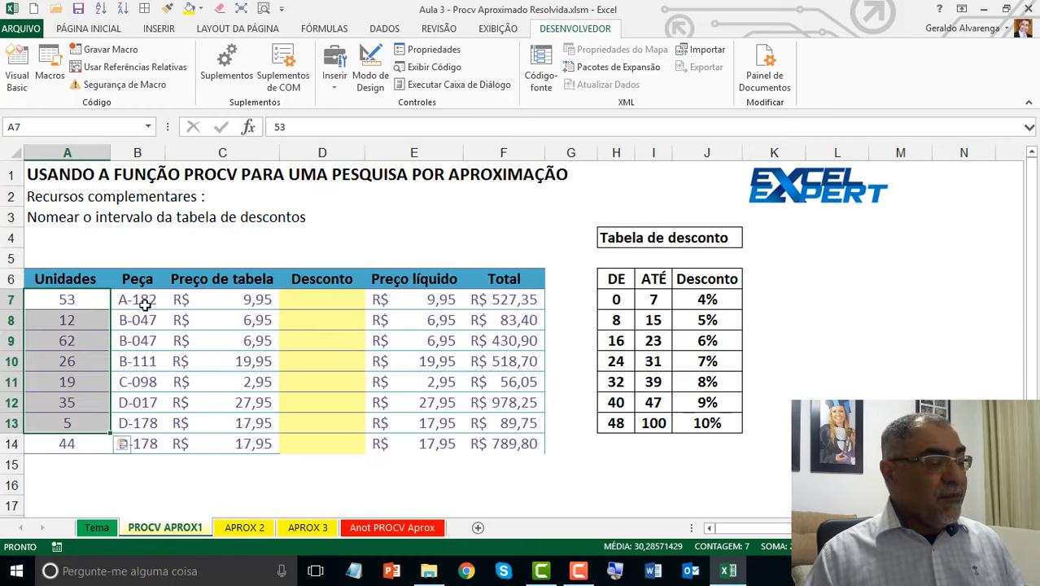
left_click(206, 298)
left_click(303, 299)
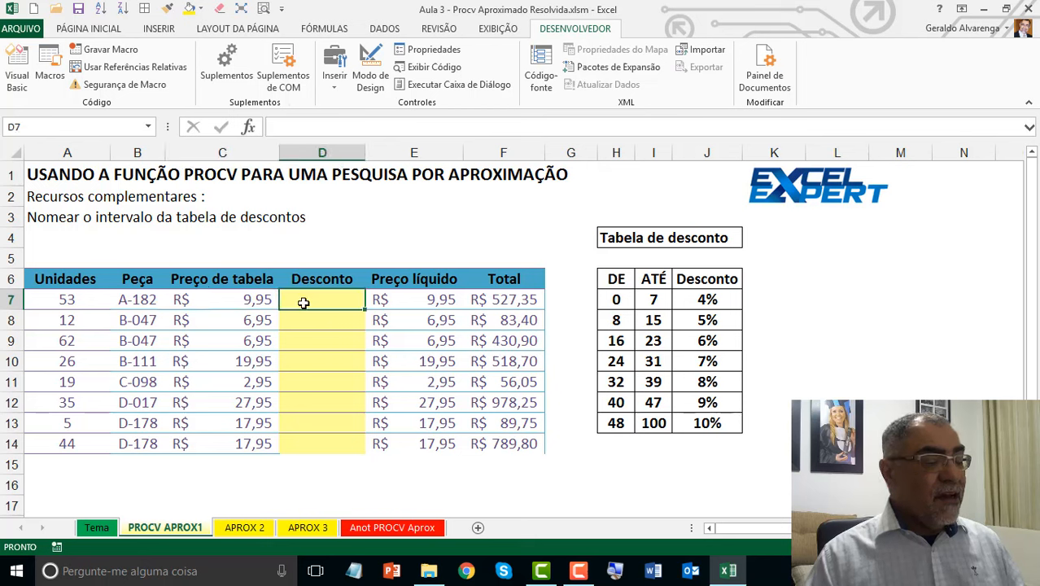
left_click(398, 299)
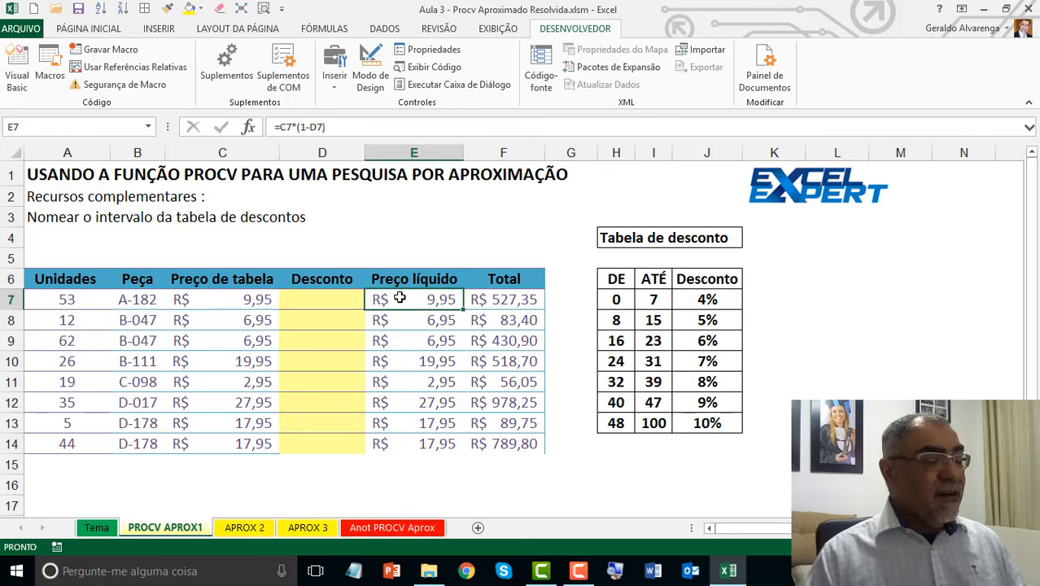
left_click(308, 303)
left_click(242, 308)
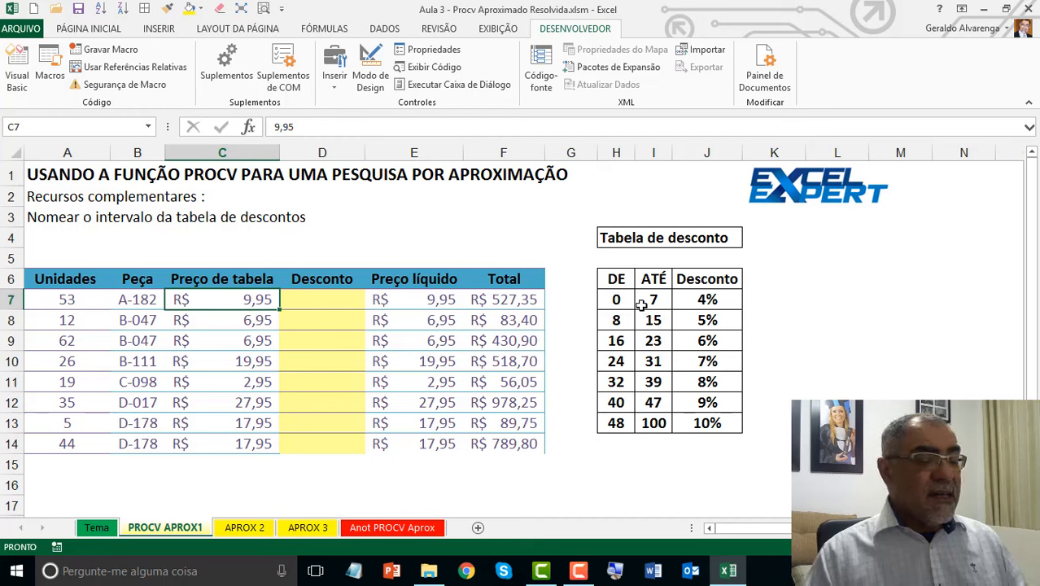
left_click(699, 301)
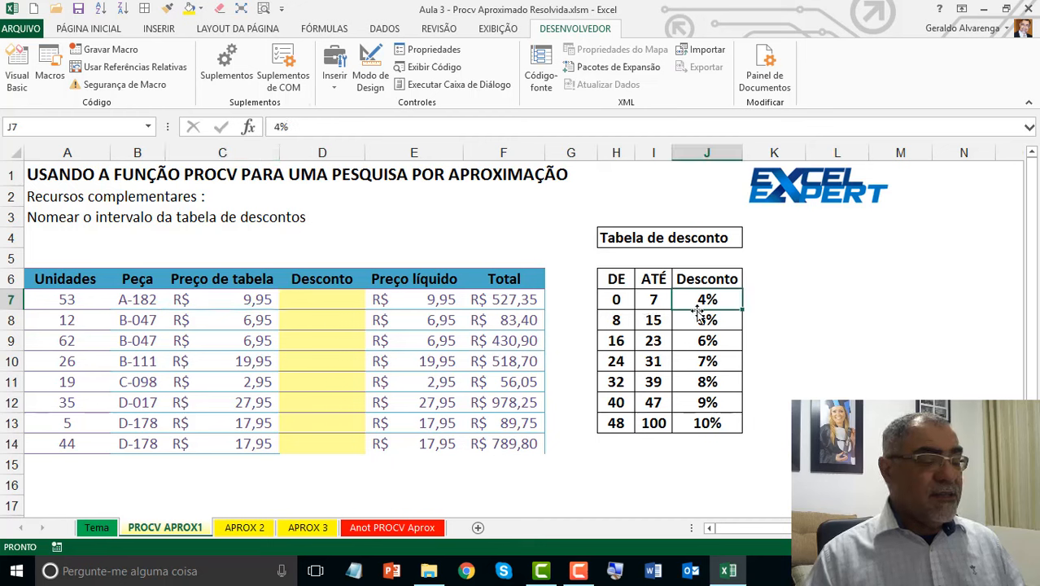
left_click(694, 325)
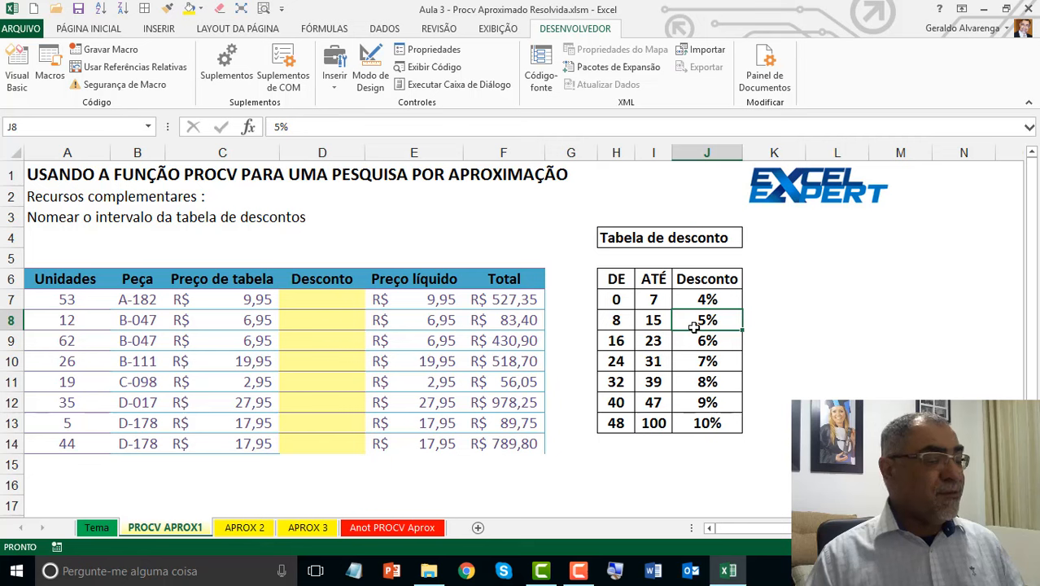
left_click(347, 320)
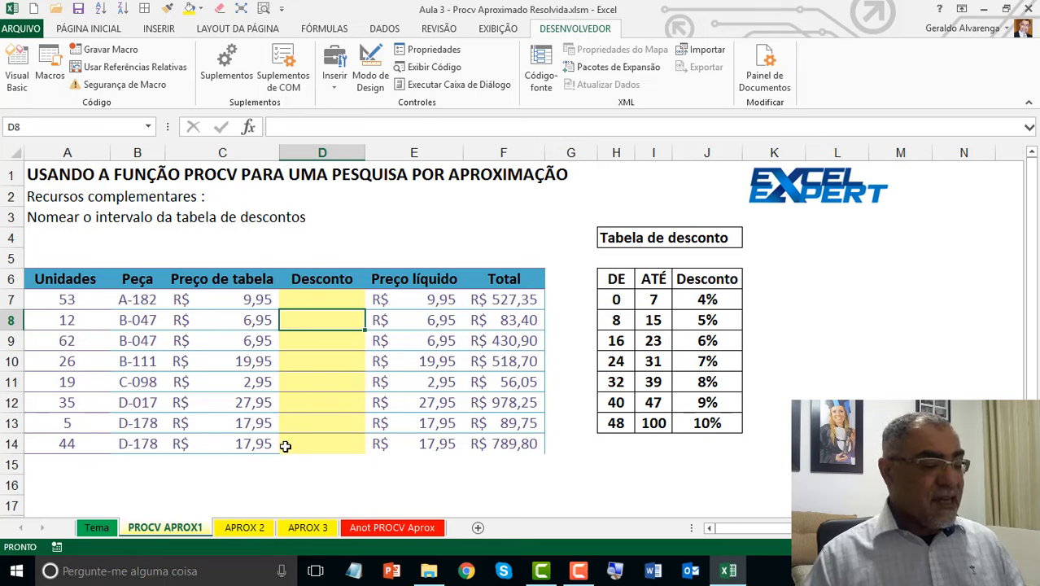
left_click(315, 303)
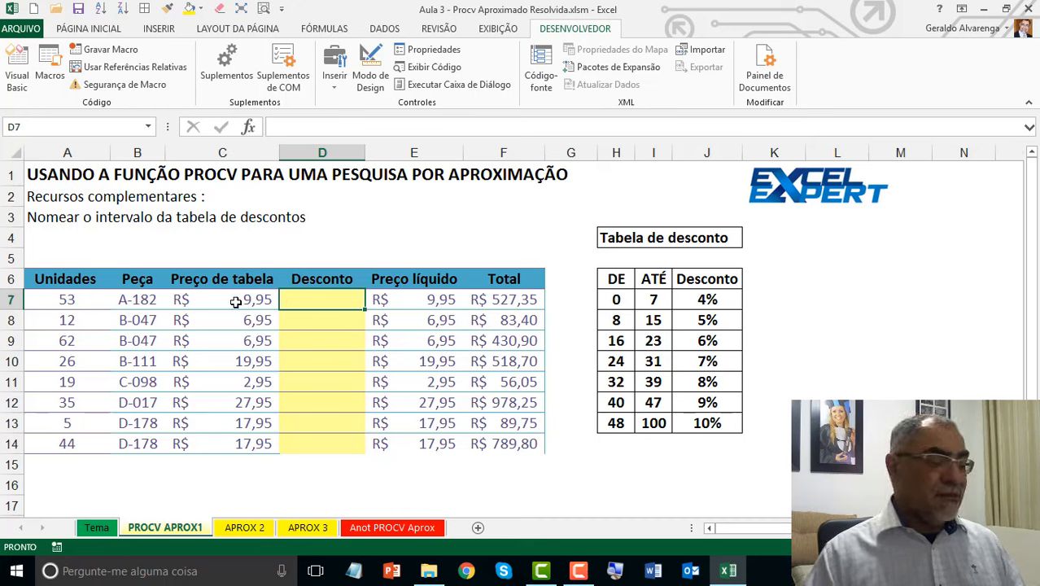
Compare the Unidades quantities in A7:A14 with the first DE–ATÉ ranges of the discount table
left_click_drag(62, 295, 77, 448)
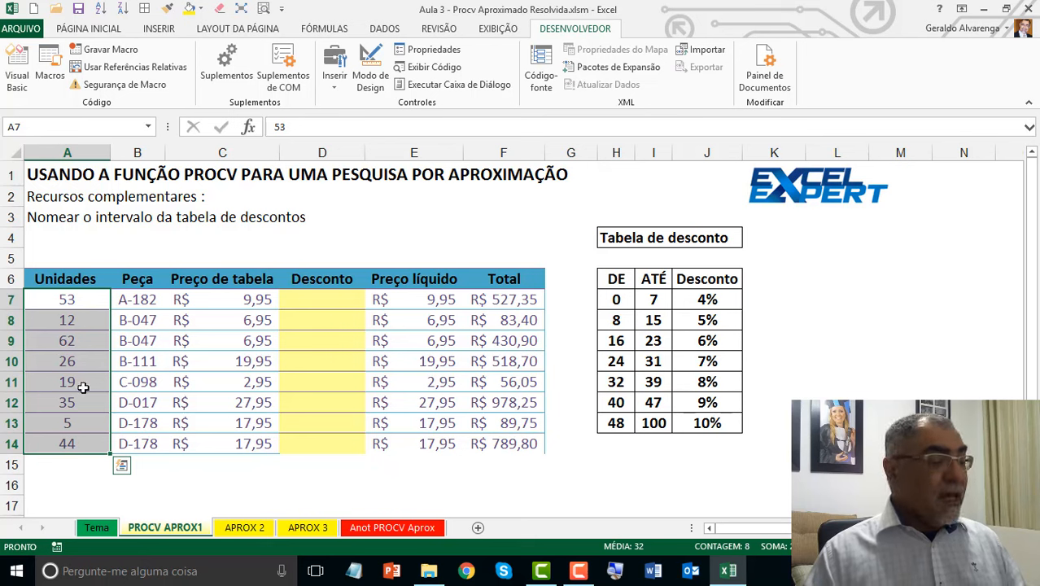
left_click_drag(612, 298, 689, 309)
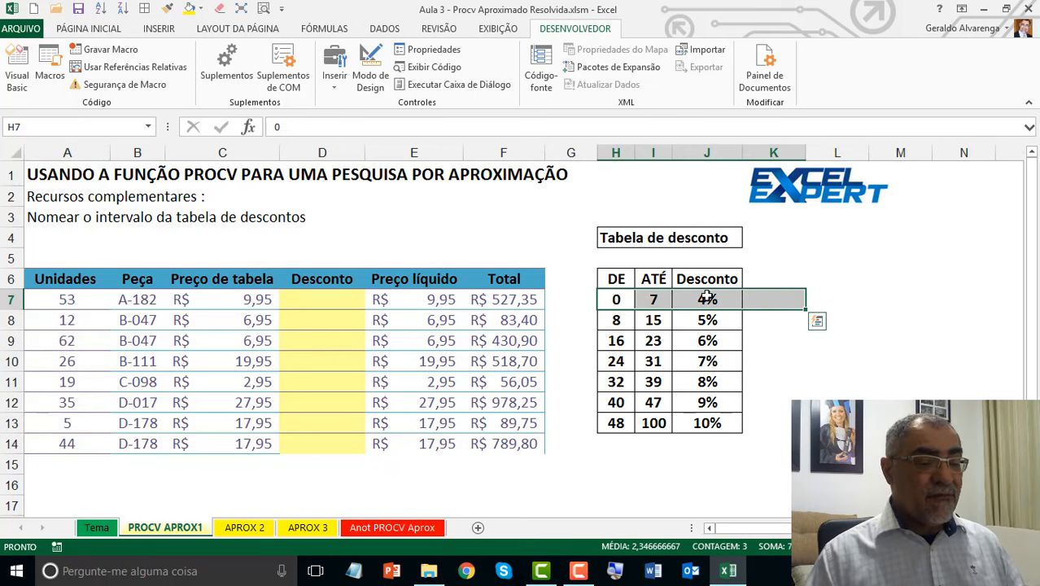
left_click(705, 298)
left_click_drag(611, 322, 700, 319)
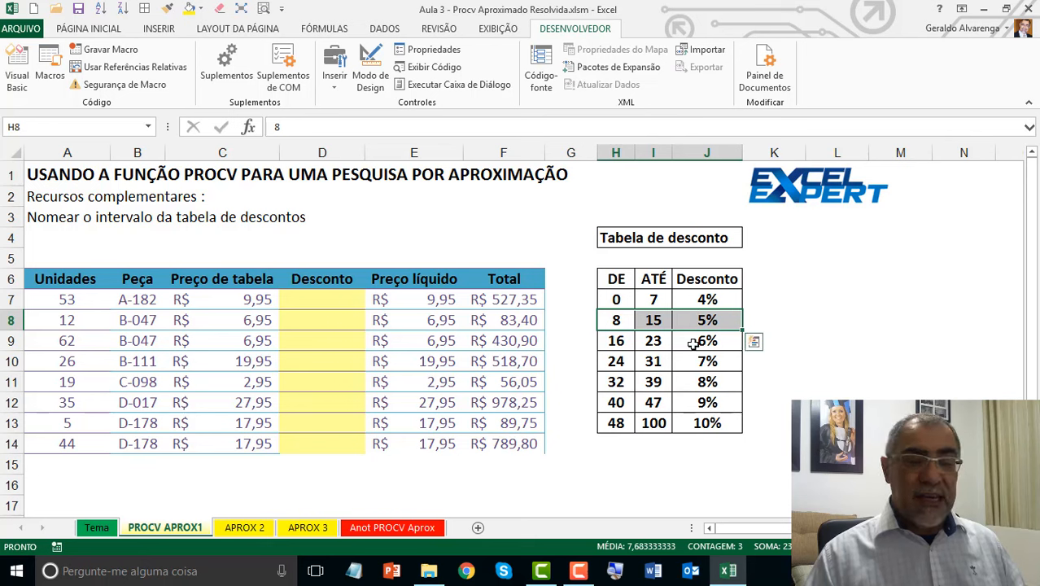
left_click_drag(610, 341, 676, 341)
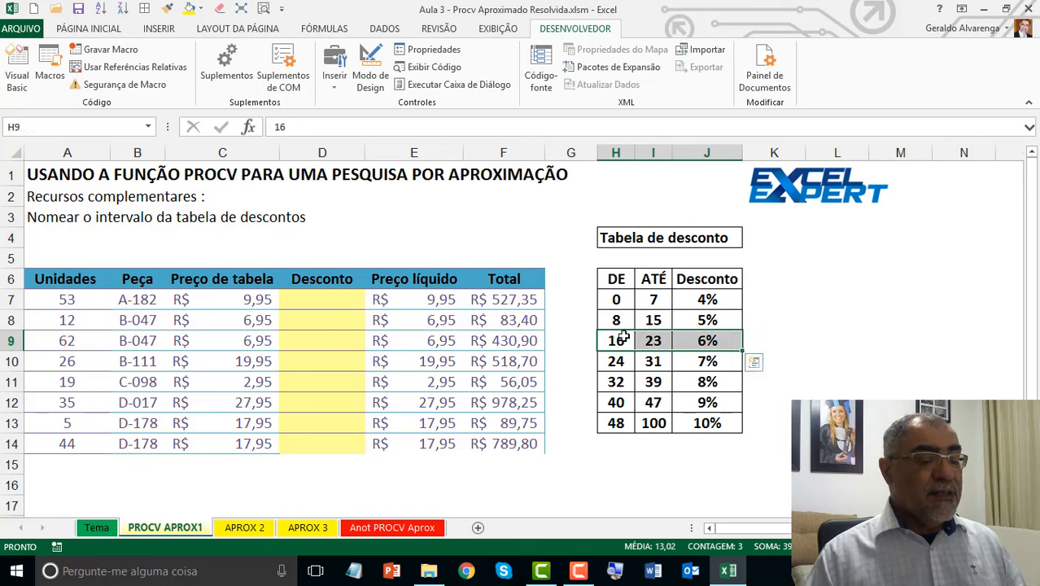
left_click(686, 343)
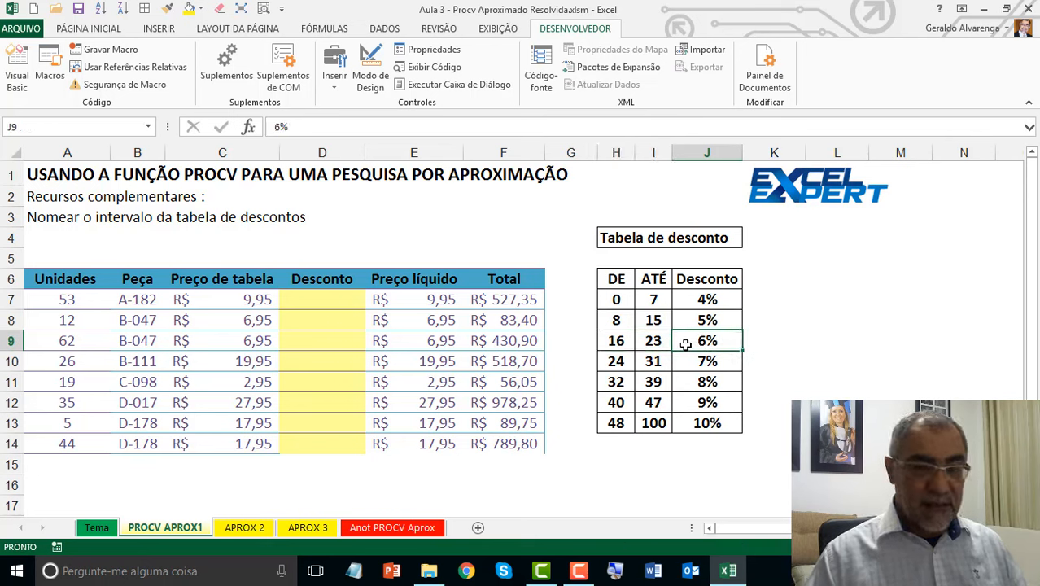
left_click_drag(89, 298, 81, 446)
left_click(73, 303)
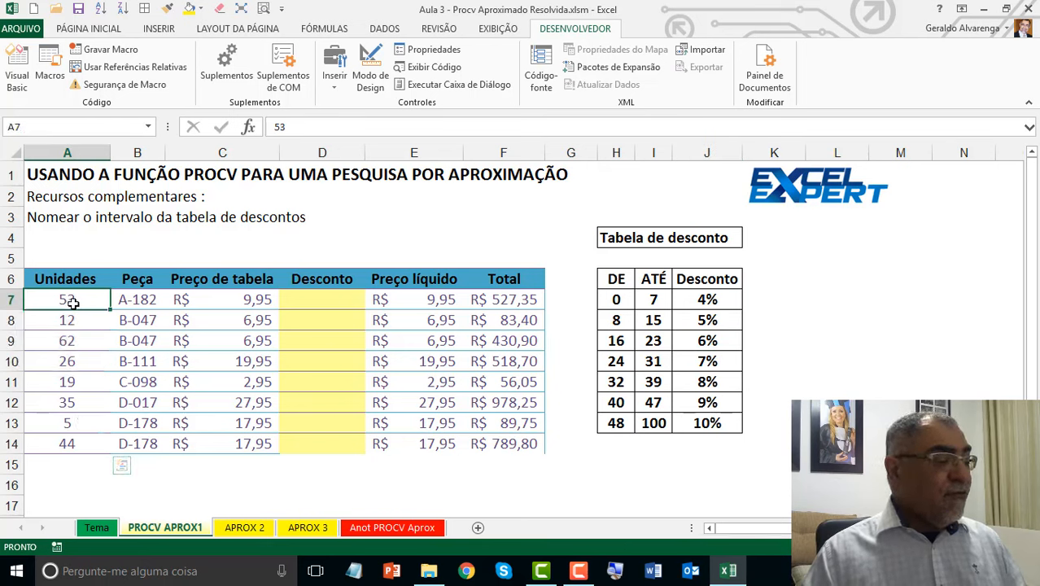
Examine how Preço líquido relates to the list price and the empty Desconto column in the order table
left_click(334, 302)
left_click_drag(432, 278, 439, 442)
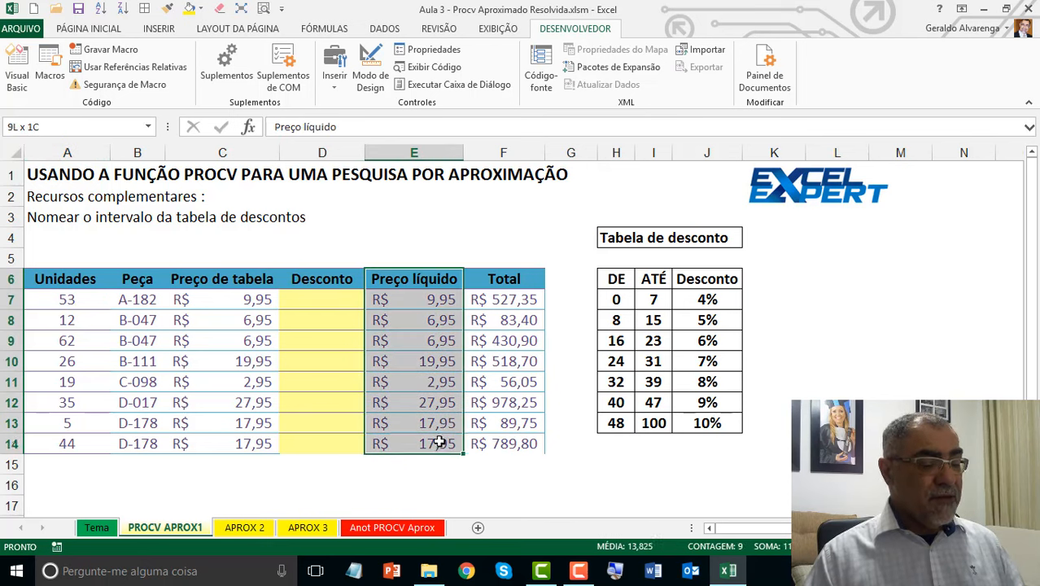
left_click(402, 298)
left_click(326, 302)
left_click(253, 307)
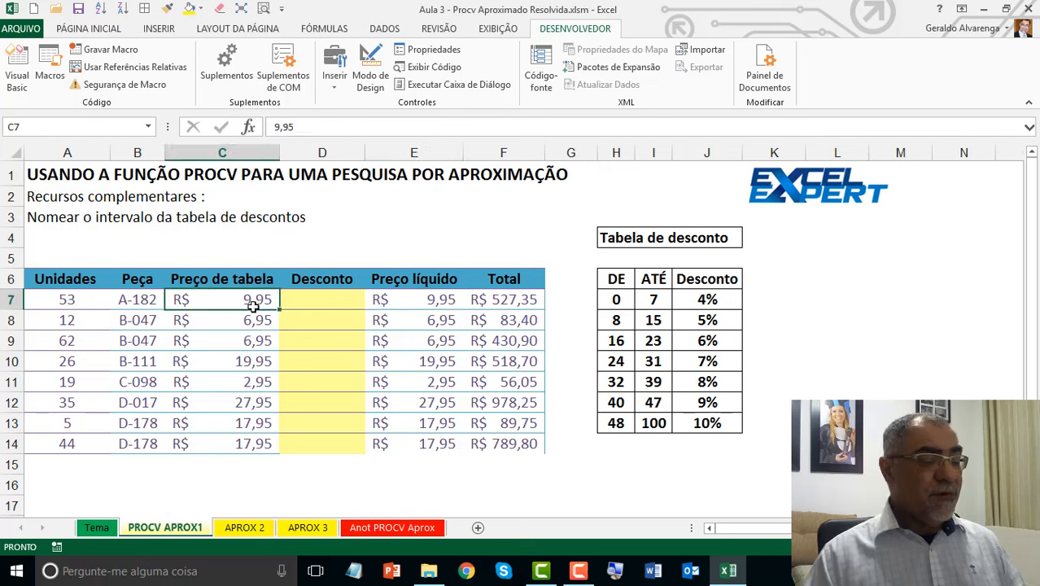
left_click(328, 301)
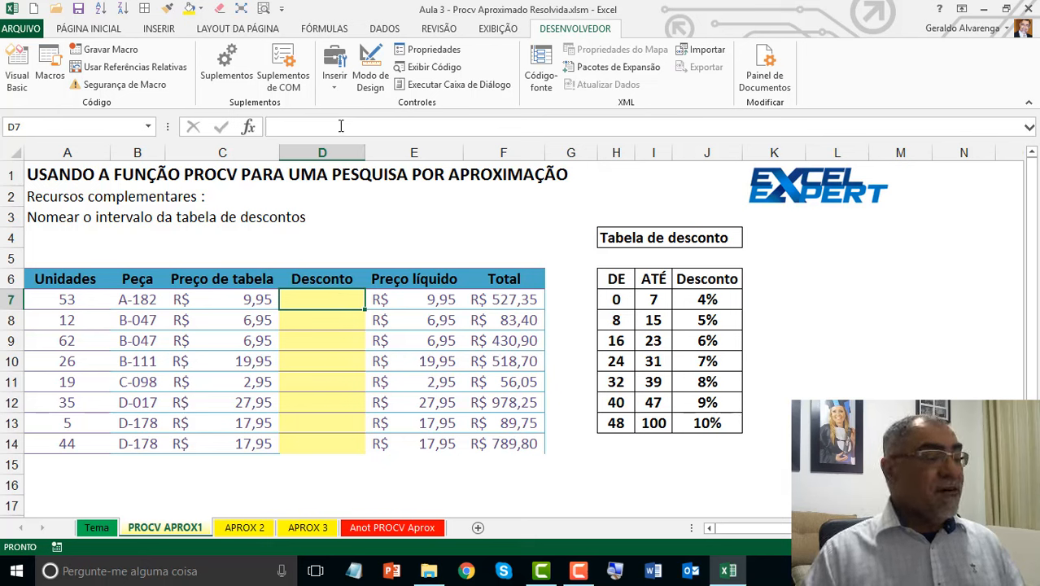
Select the discount table H6:J13 with its headers and confirm MX_DESCONTO as its range name
left_click_drag(611, 279, 704, 427)
left_click(89, 128)
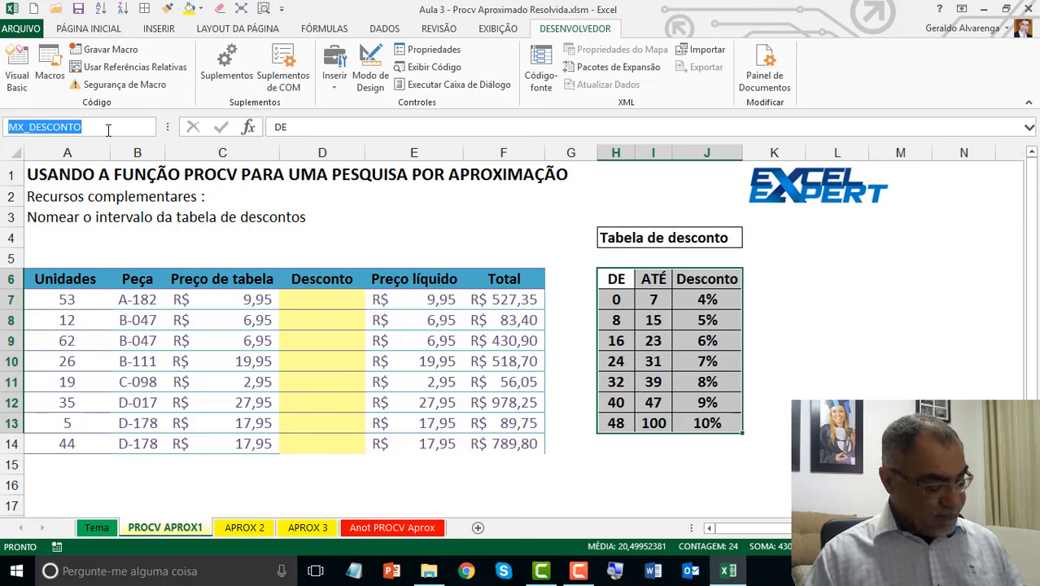
key("Return")
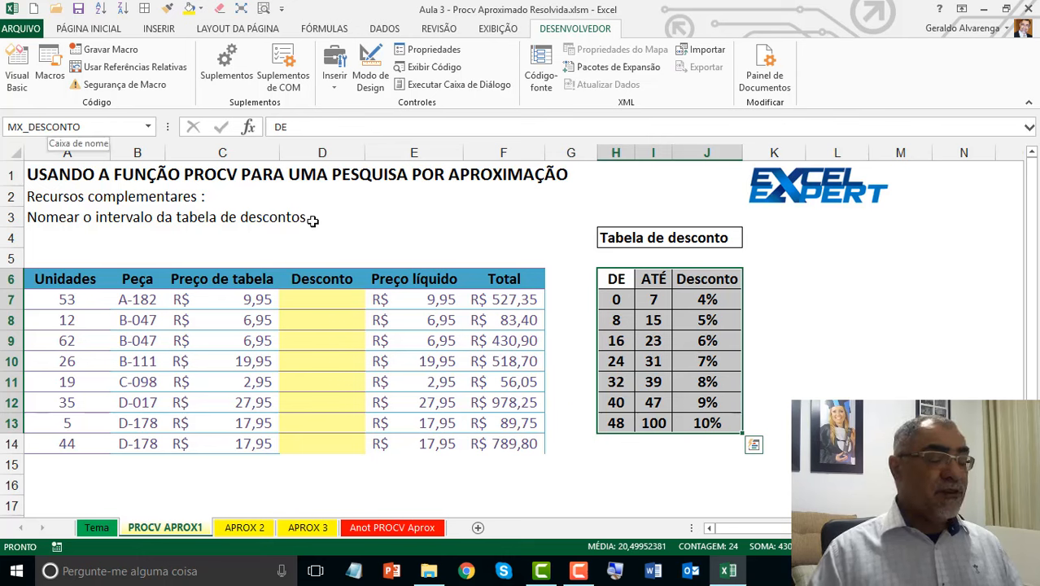
Insert the PROCV function in D7 and set Valor_procurado to the units cell A7
left_click(321, 301)
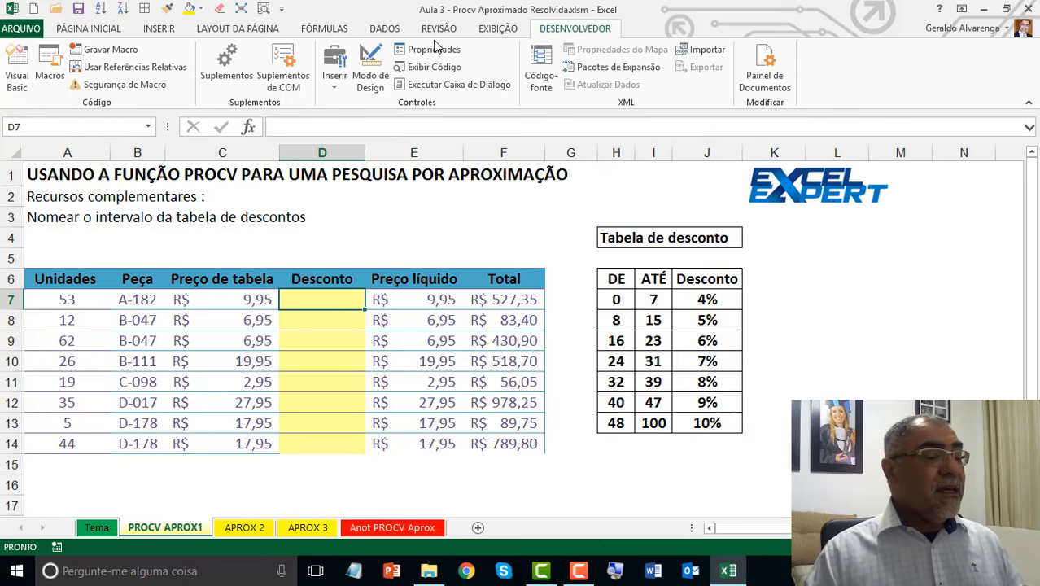
left_click(345, 27)
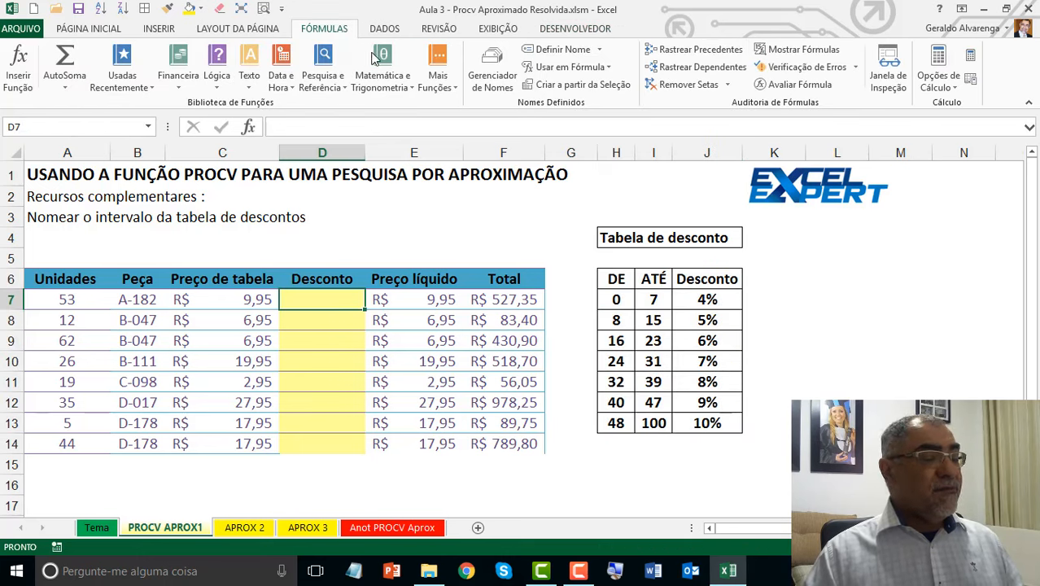
left_click(330, 85)
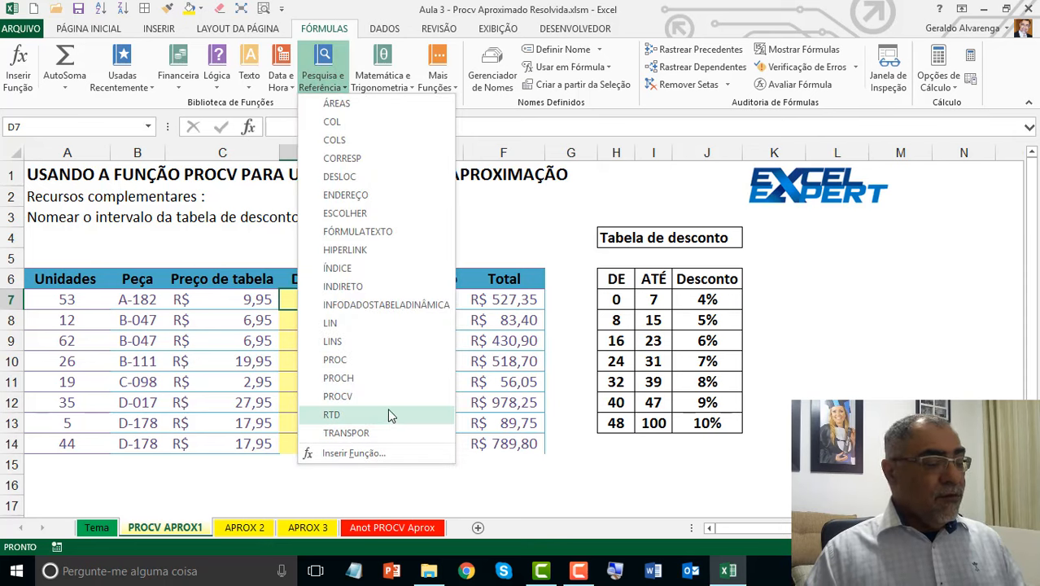
left_click(338, 396)
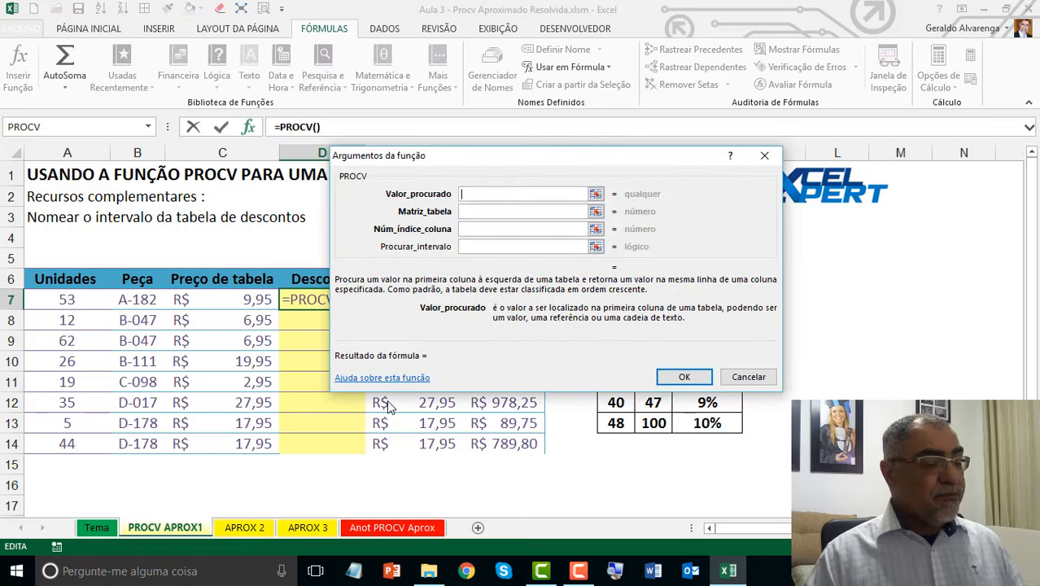
left_click(64, 301)
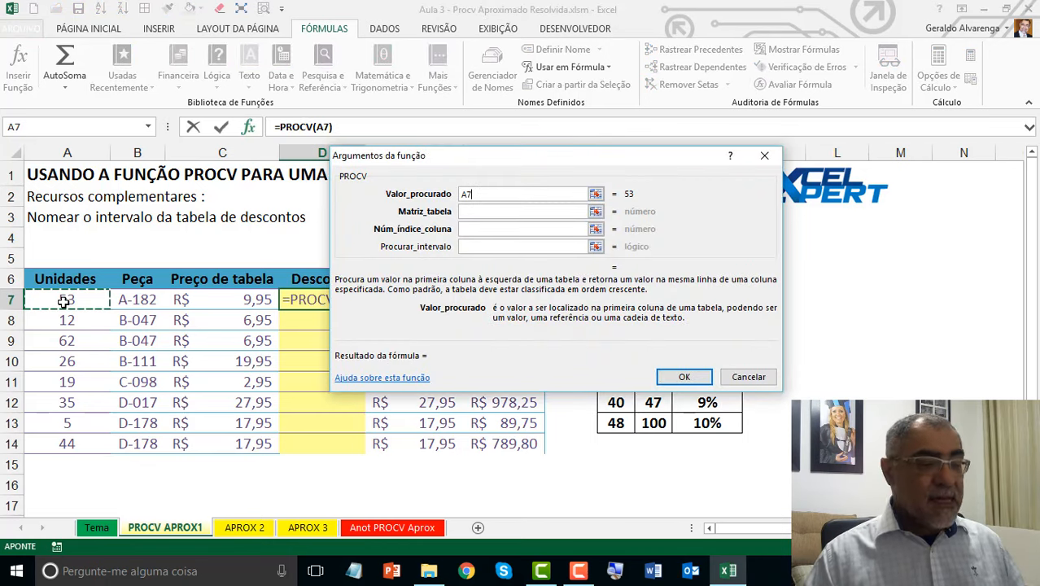
Set the PROCV's Matriz_tabela argument to the named discount table MX_DESCONTO, covering H6:J13
left_click(498, 213)
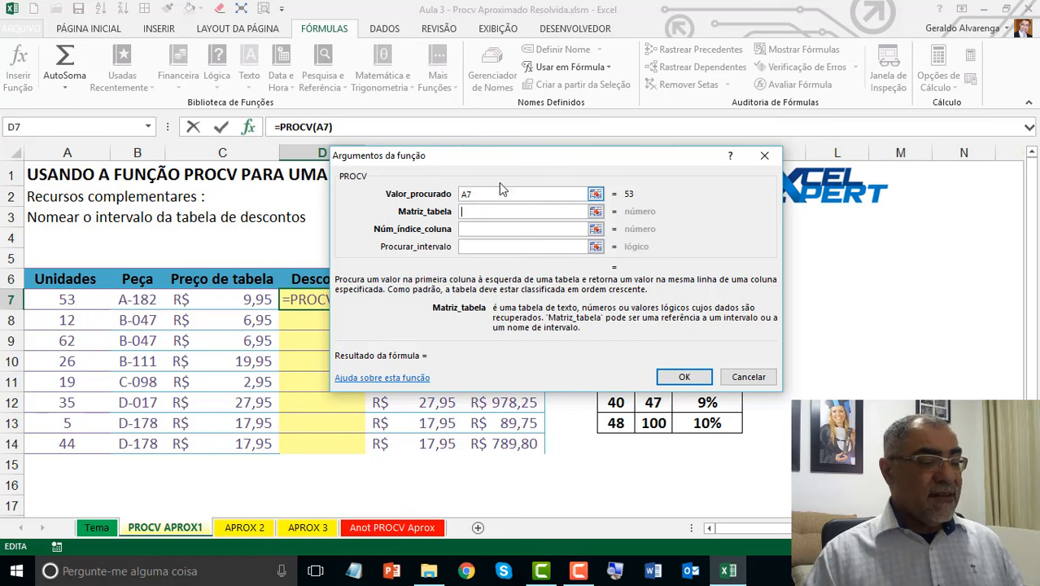
left_click_drag(505, 157, 291, 90)
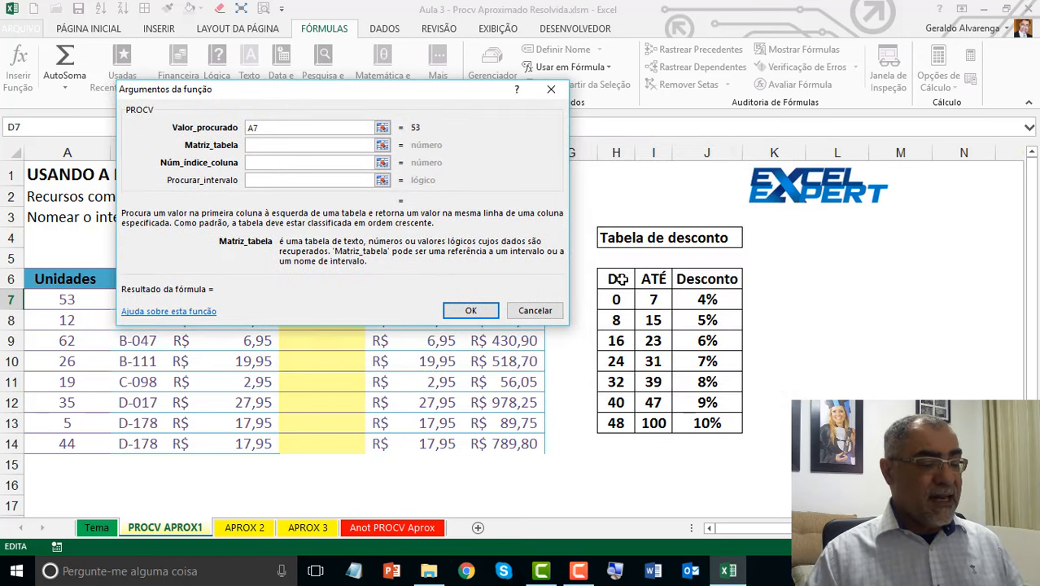
left_click_drag(616, 279, 708, 422)
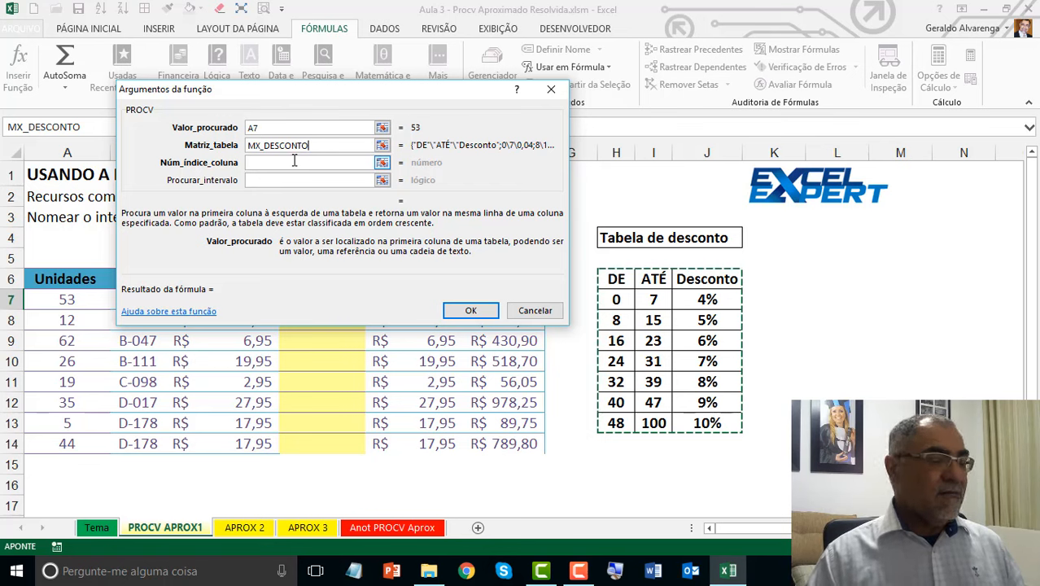
Set Núm_índice_coluna to 3 and Procurar_intervalo to 1, and insert the completed PROCV formula in D7
left_click(266, 164)
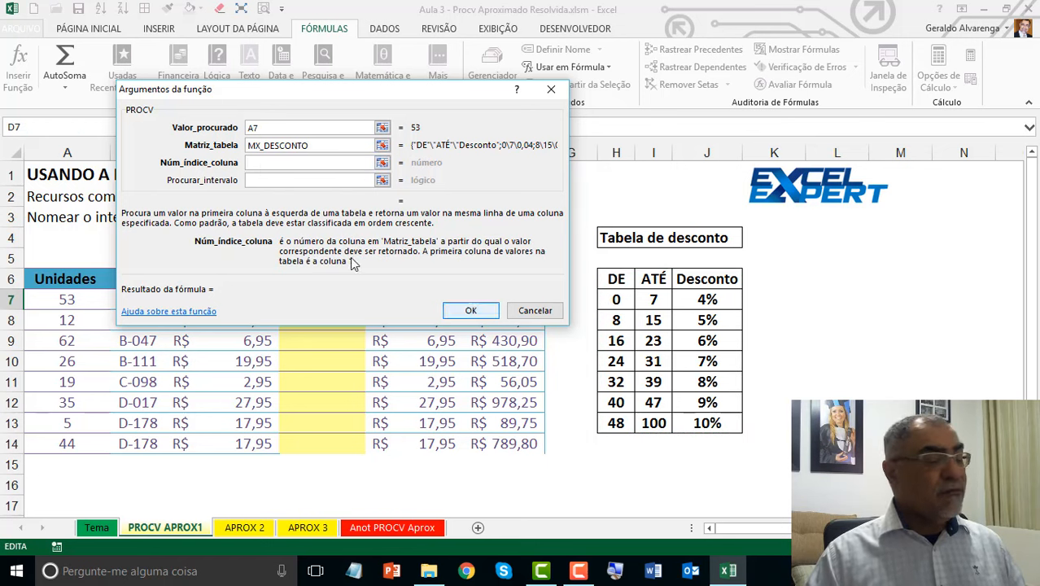
type("3")
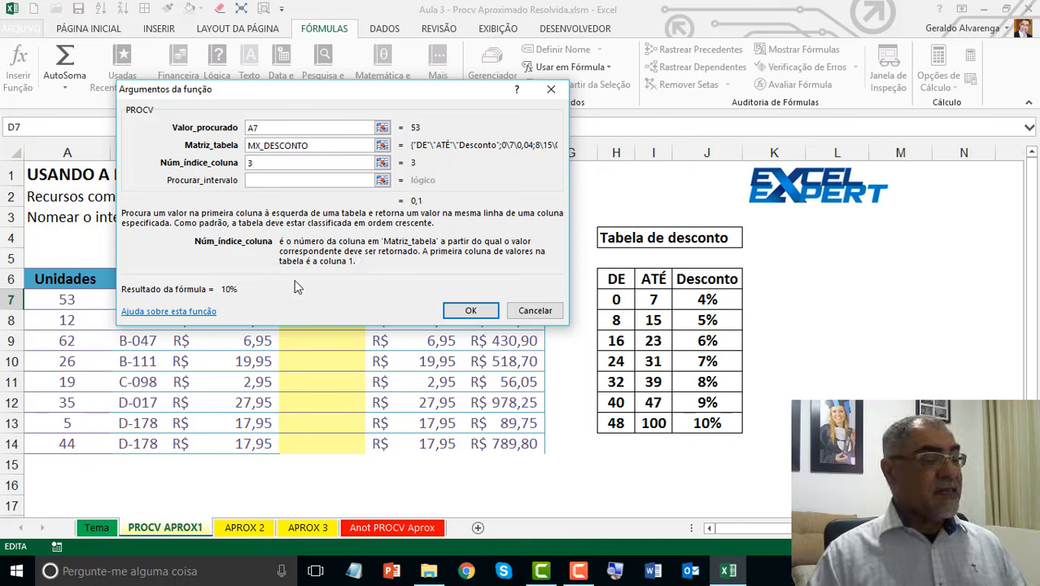
left_click(273, 181)
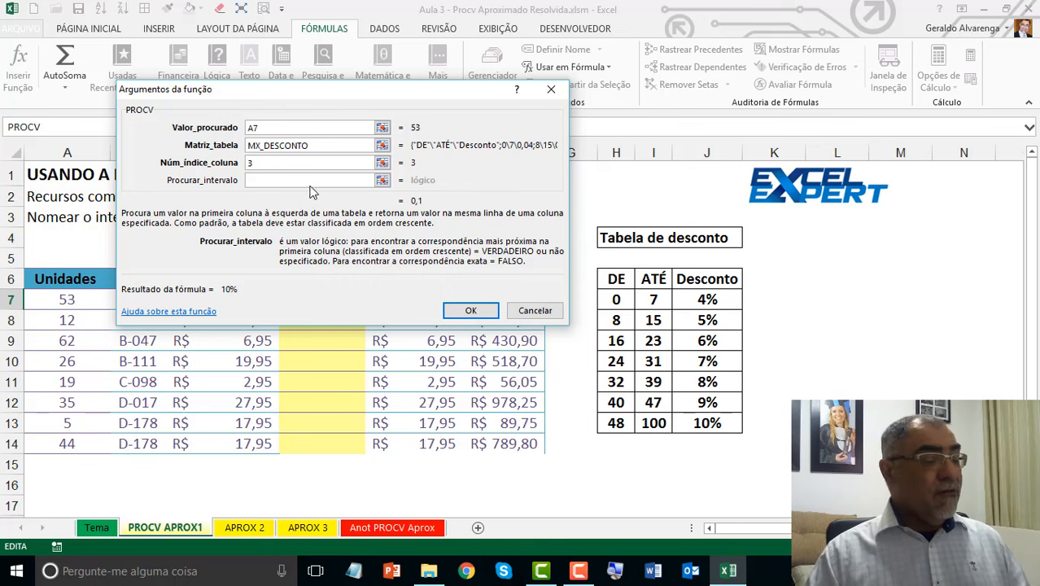
type("1")
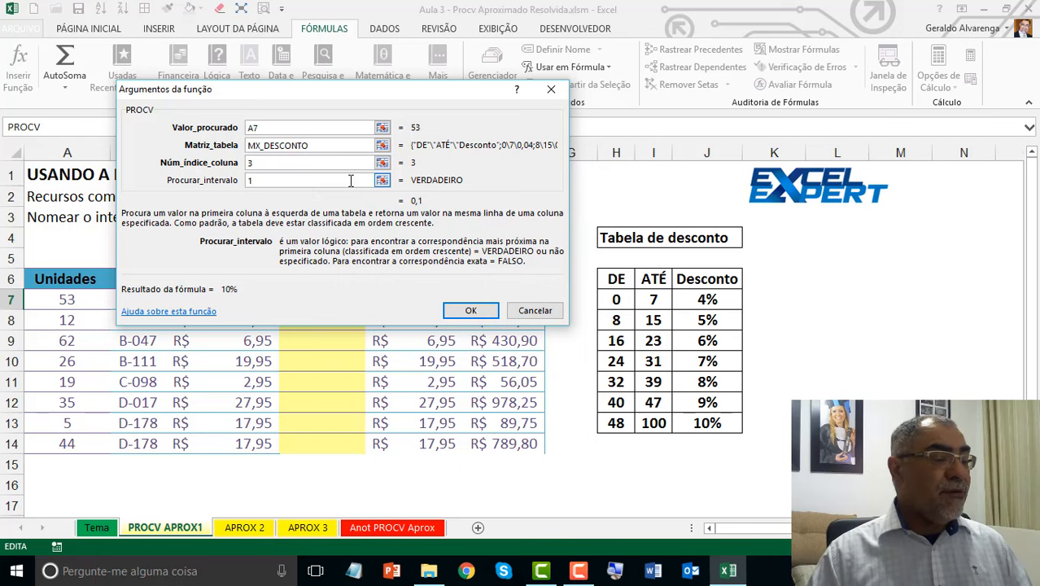
left_click(471, 312)
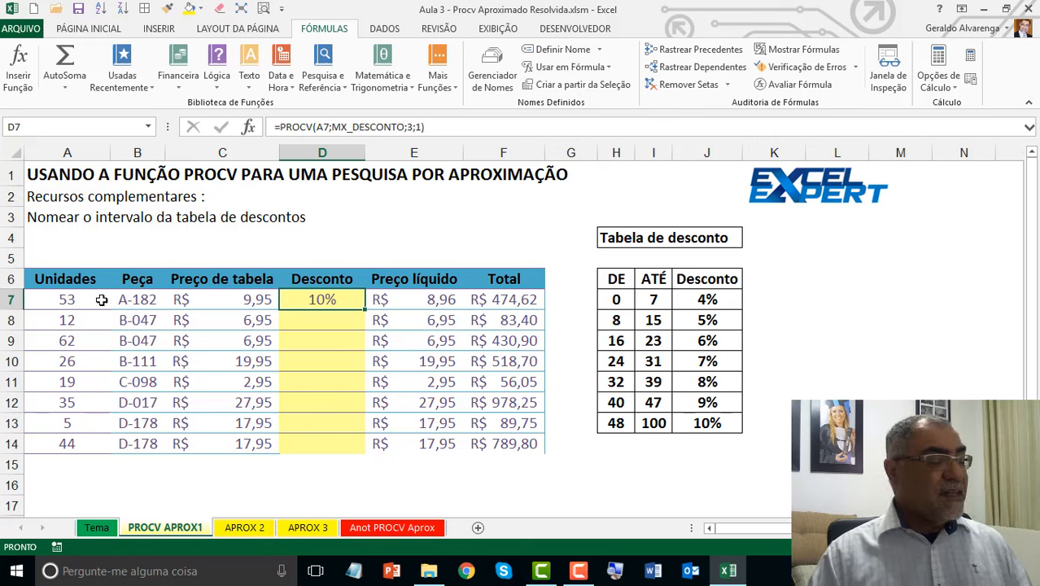
Check D7's discount against the 48–100 row of the discount table and examine how E7's Preço líquido formula uses C7 and D7
left_click_drag(620, 422, 703, 423)
left_click(702, 422)
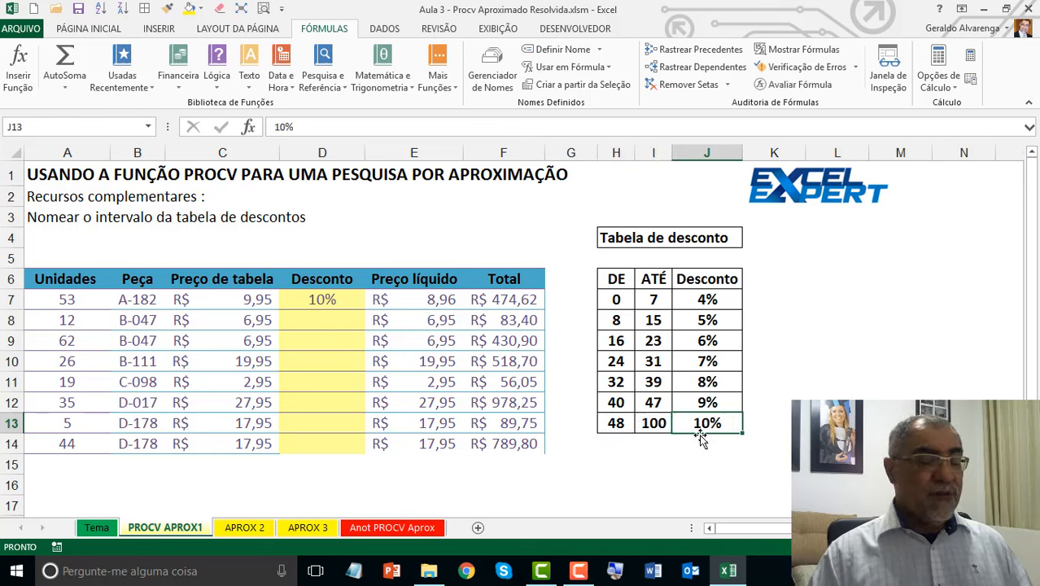
left_click(339, 295)
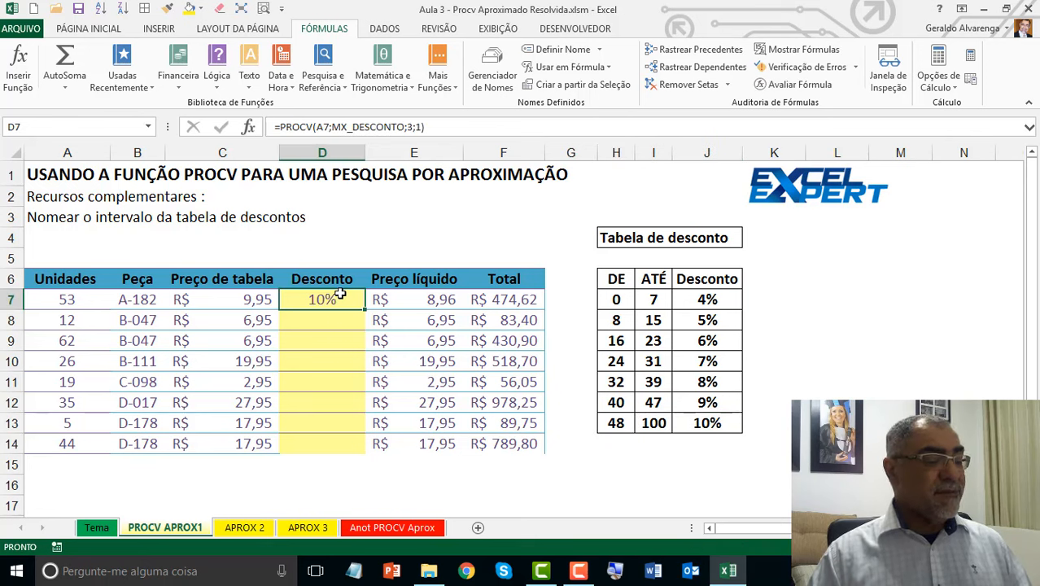
left_click(433, 299)
double_click(433, 299)
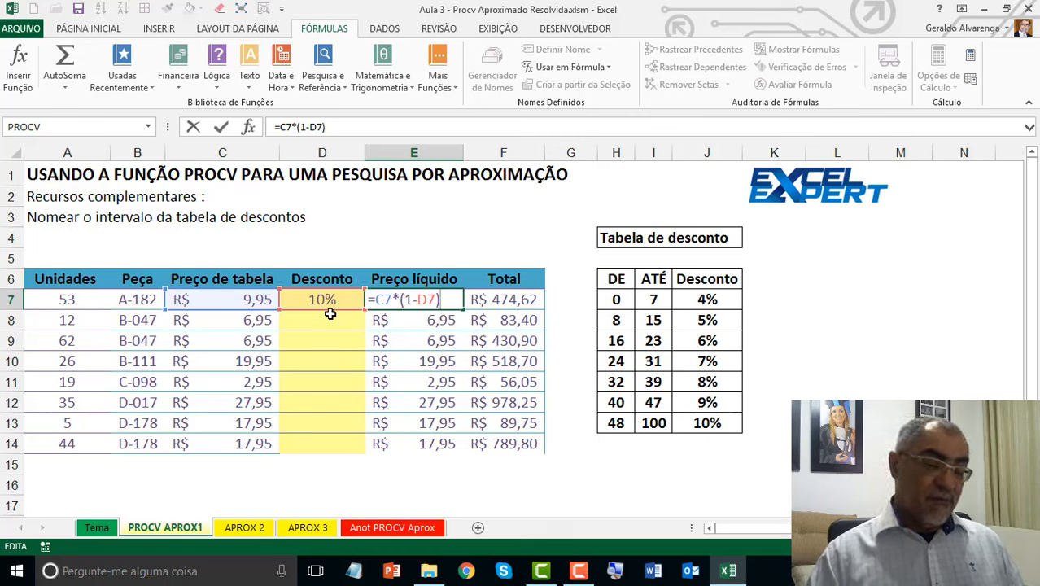
key("ctrl+Return")
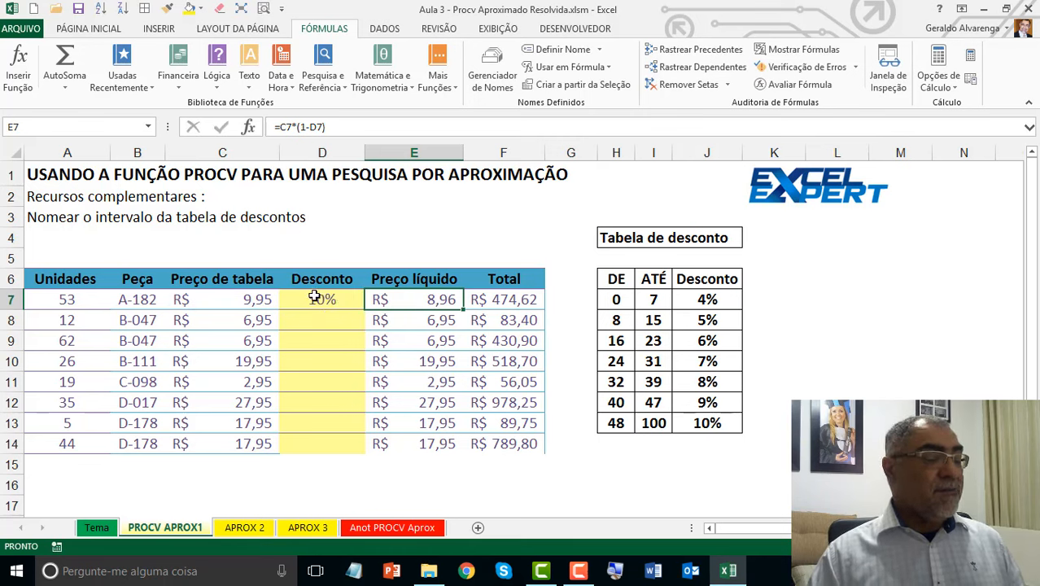
left_click(240, 303)
left_click(419, 301)
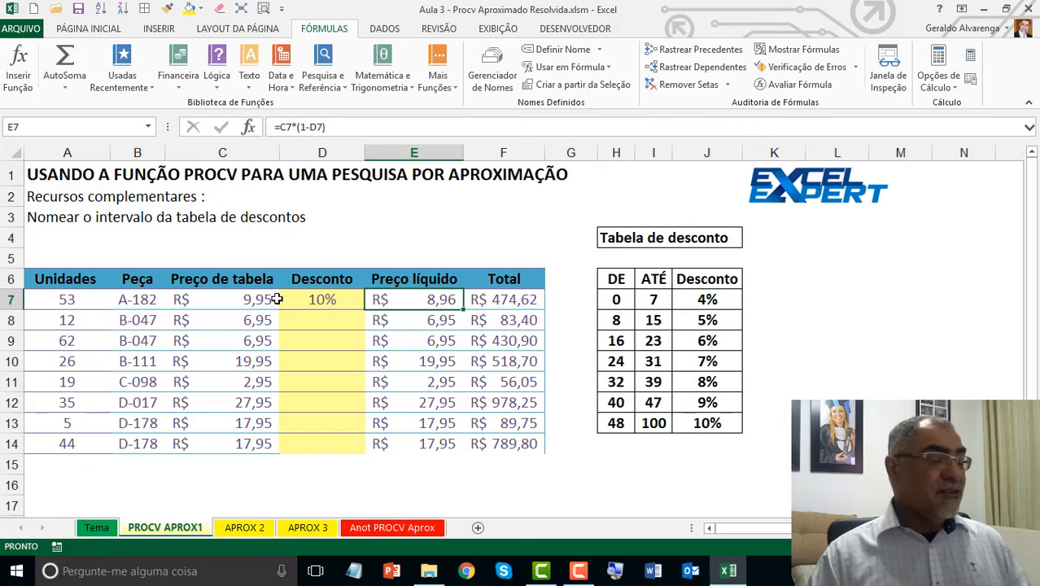
left_click(242, 303)
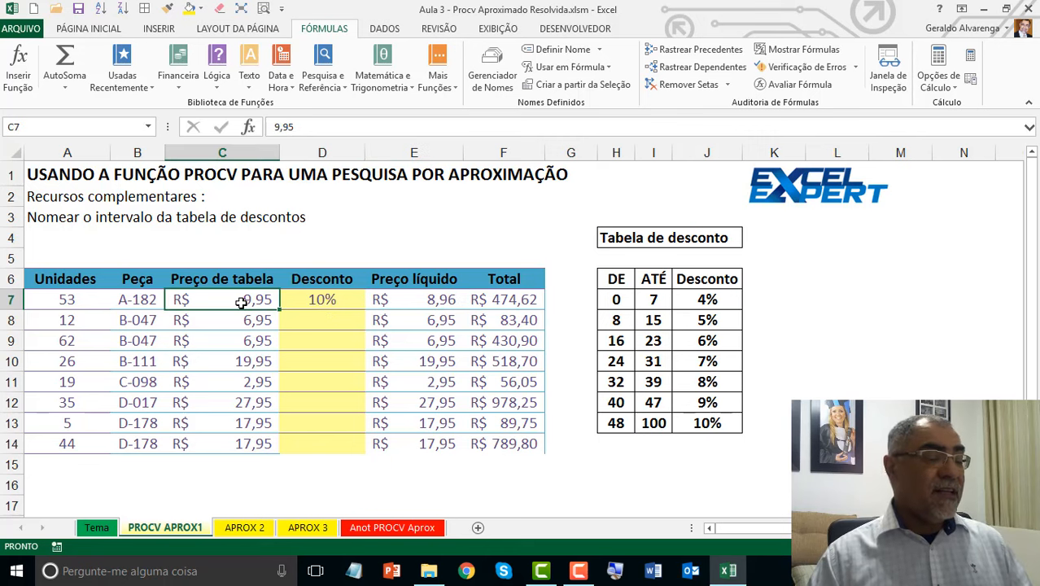
left_click(438, 302)
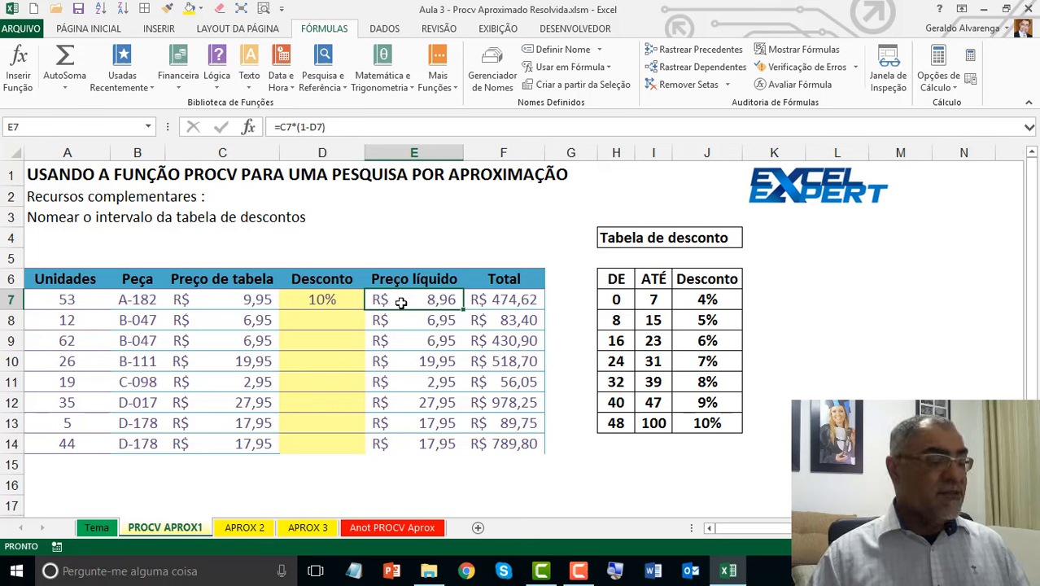
Fill the PROCV formula from D7 down the Desconto column to D14
left_click(343, 300)
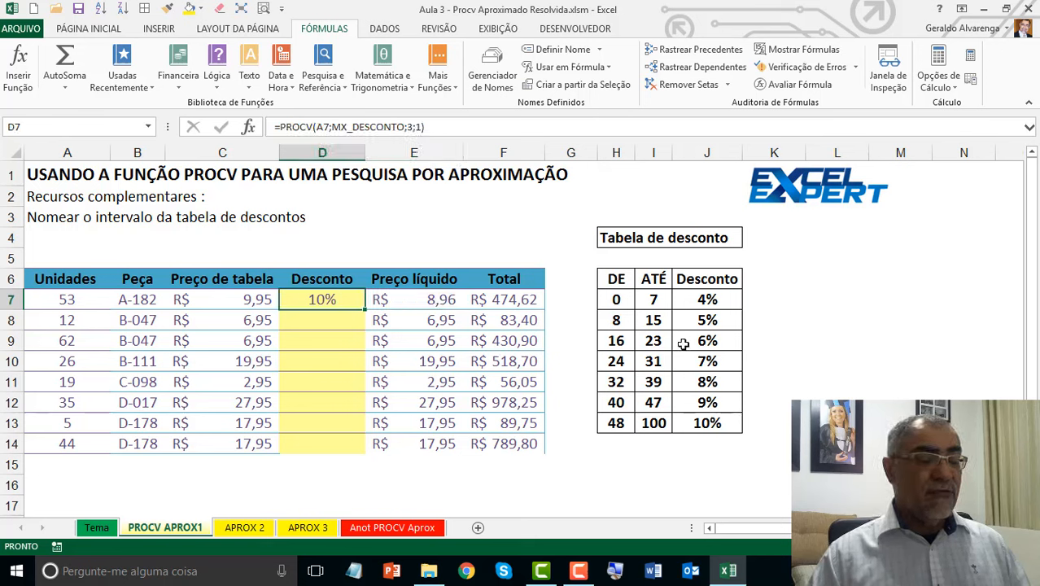
left_click(329, 336)
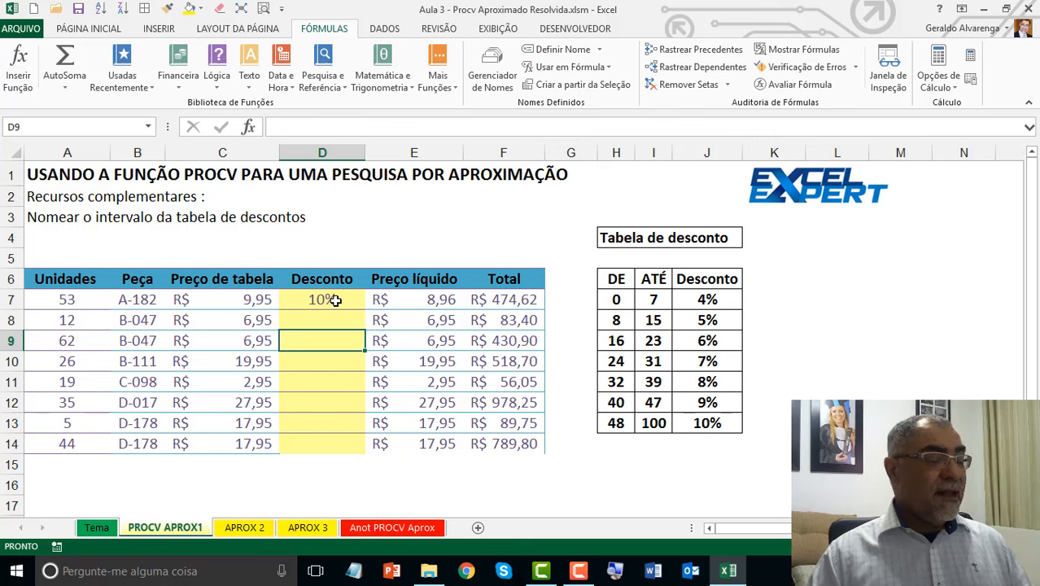
left_click(336, 300)
double_click(365, 310)
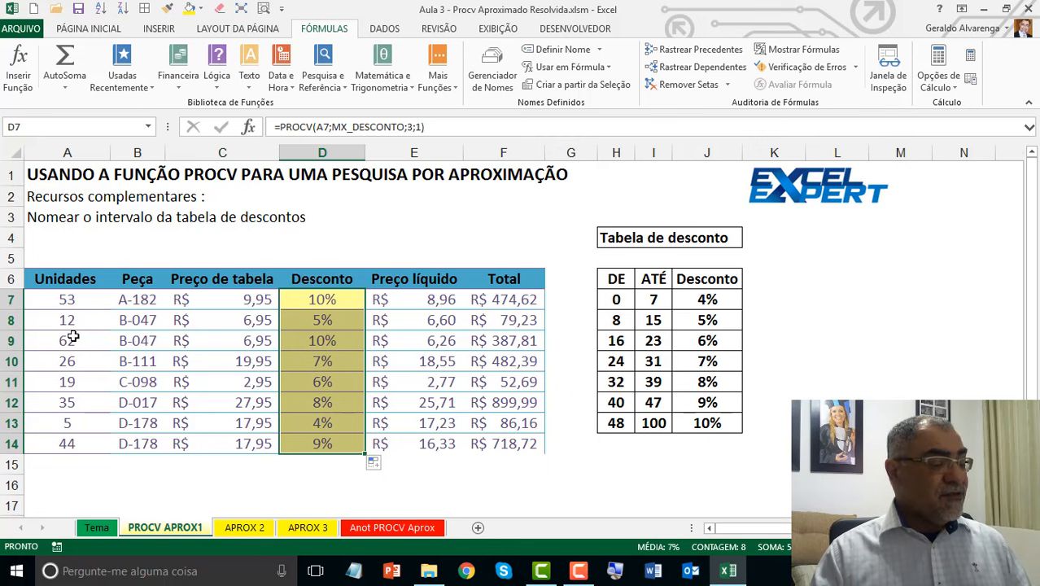
Test the lookup by setting the units in A7 to 1 and check the discount in D7
left_click(76, 299)
type("1")
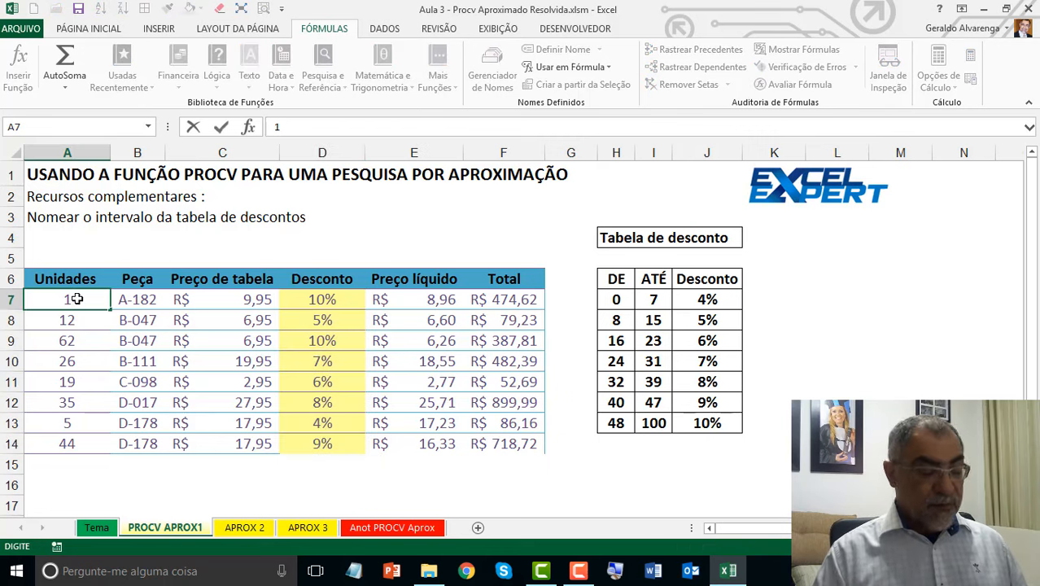
key("Return")
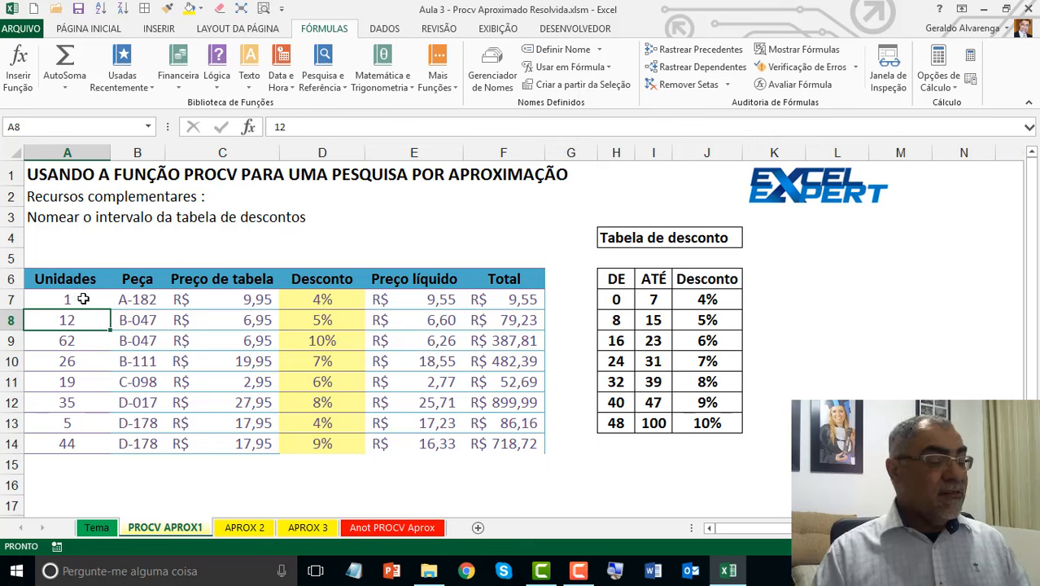
left_click(311, 301)
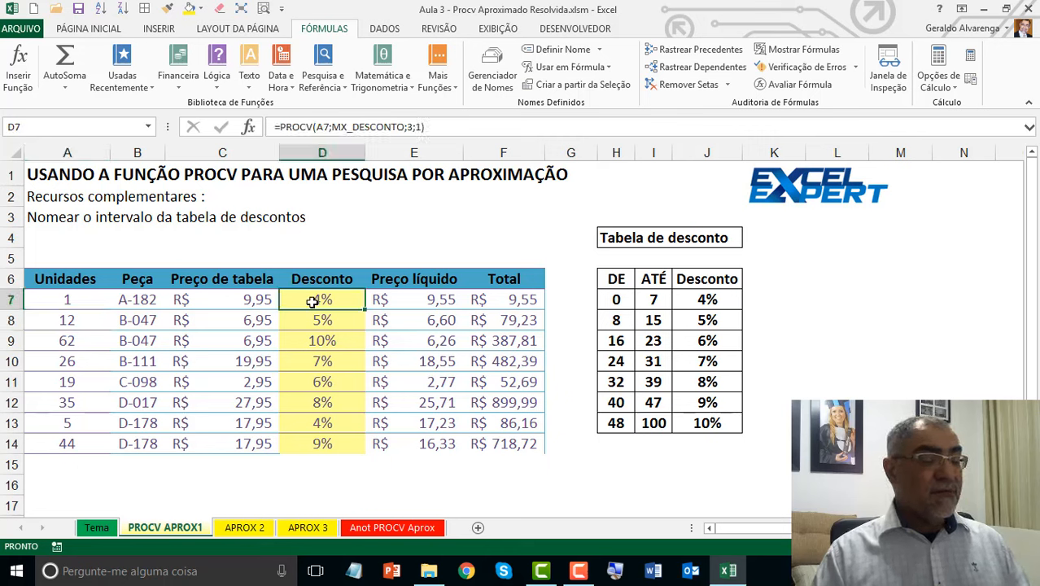
Set the units in A7 to 49 to test the lookup with a larger quantity
left_click(90, 298)
type("49")
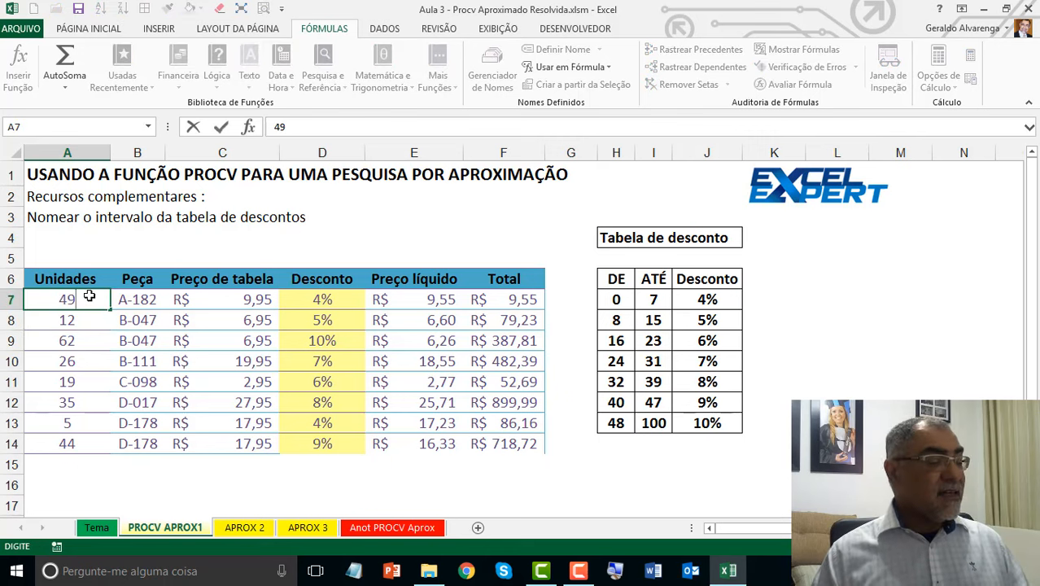
key("Return")
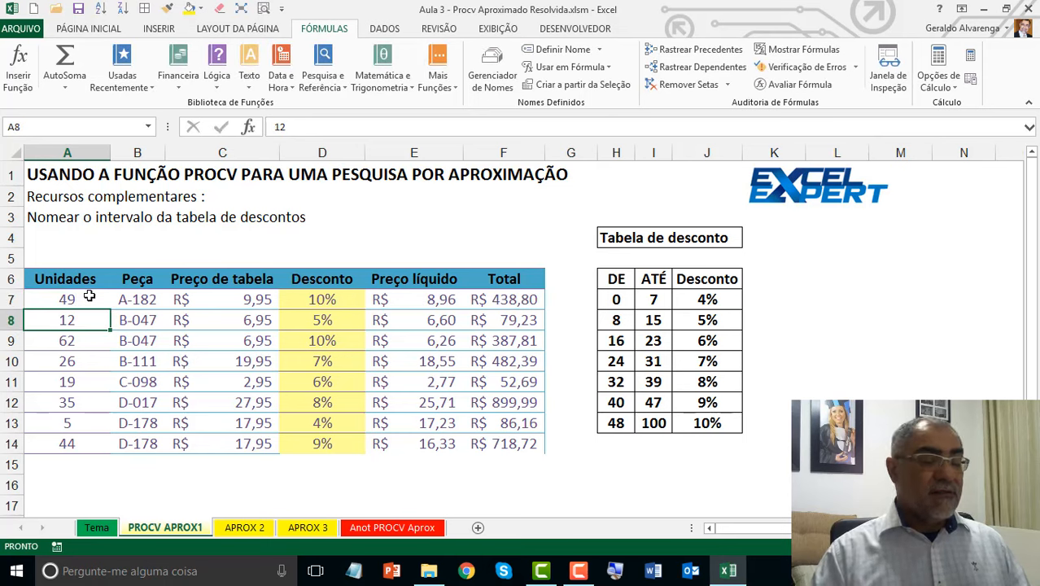
Review the calculated discounts in D7:D14 alongside the DE–ATÉ ranges and Desconto column of the discount table
left_click_drag(362, 303, 291, 447)
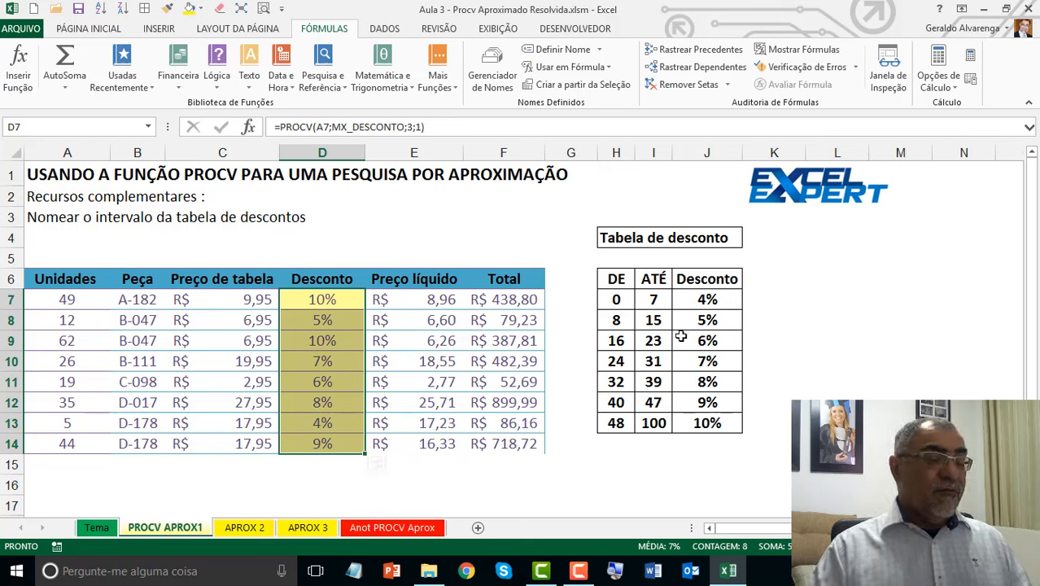
left_click_drag(630, 279, 654, 278)
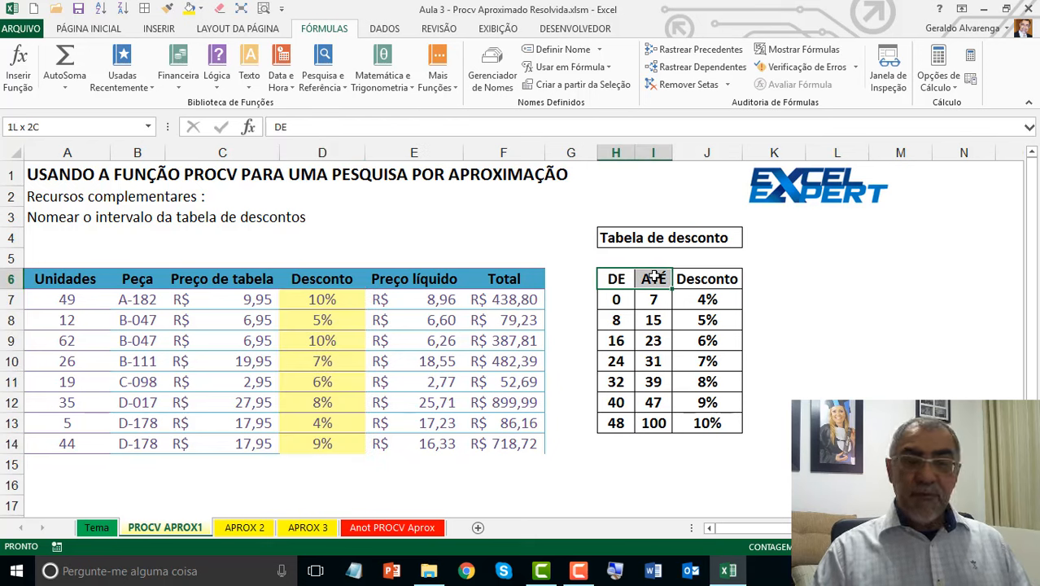
left_click_drag(720, 284, 704, 436)
left_click_drag(617, 278, 720, 424)
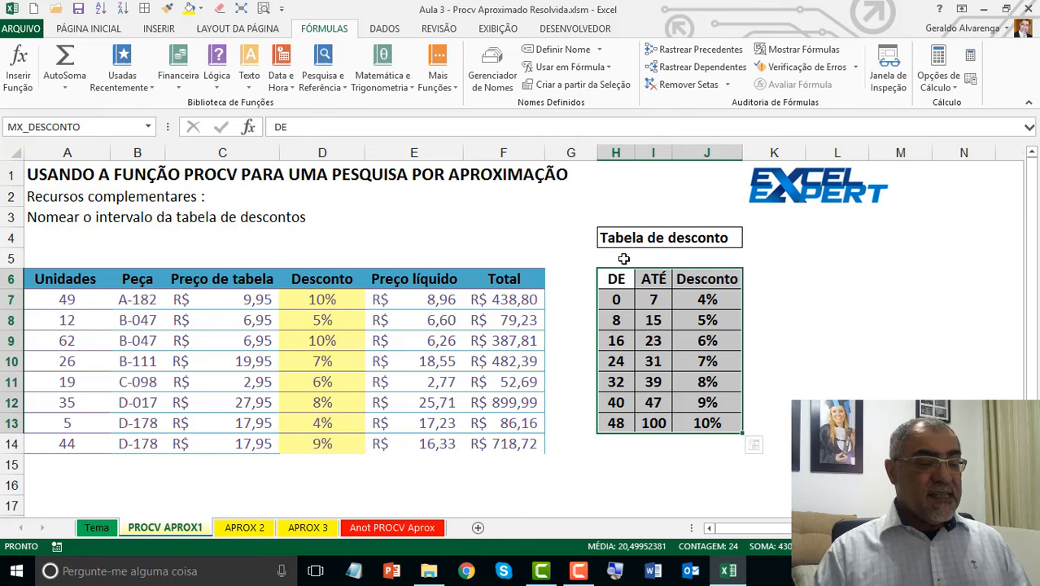
Examine the DE column values in H7:H13 for their data type, sort order and starting value
left_click(612, 153)
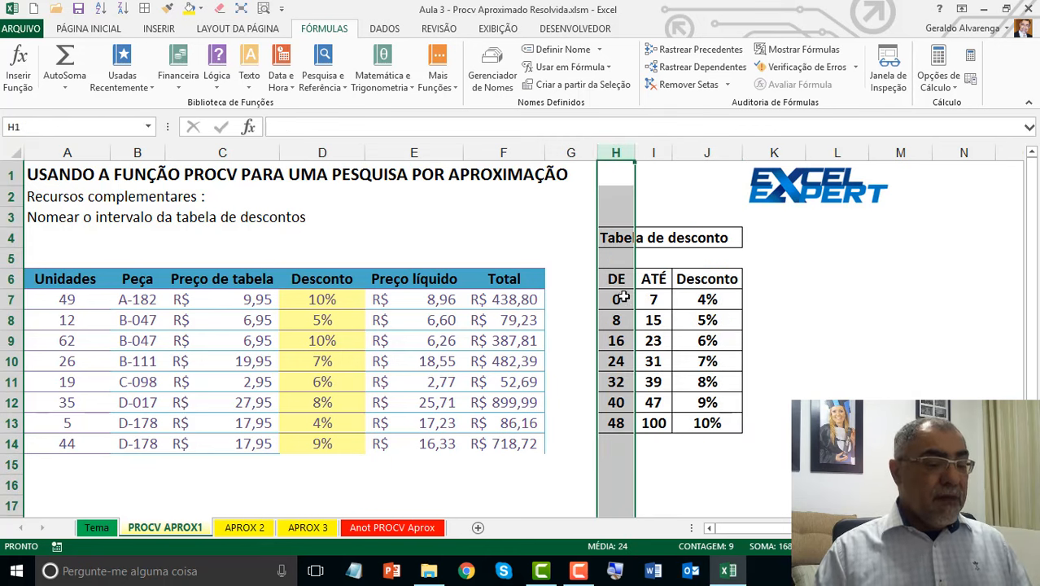
left_click_drag(616, 278, 616, 423)
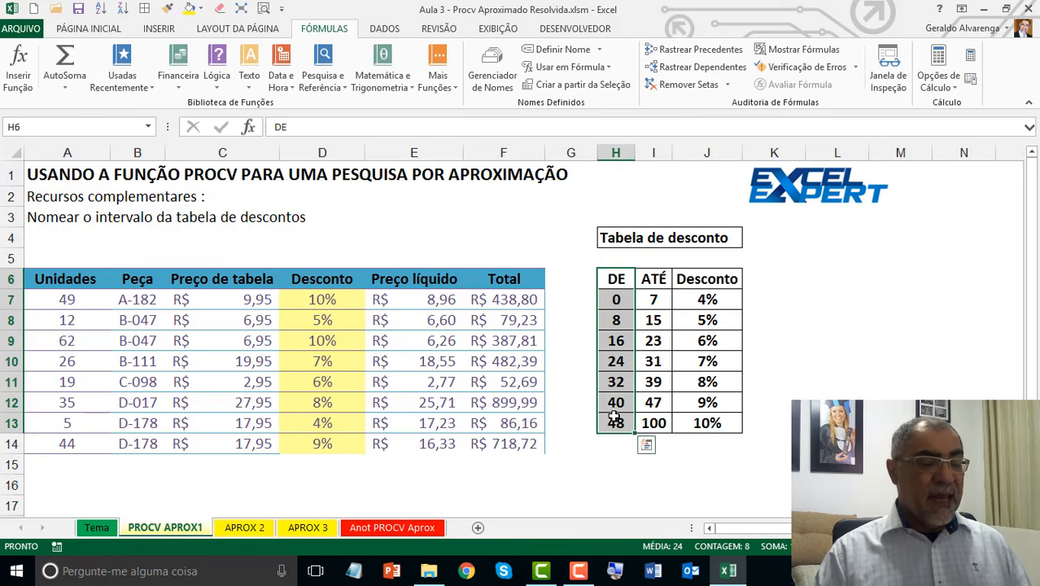
left_click_drag(619, 297, 611, 423)
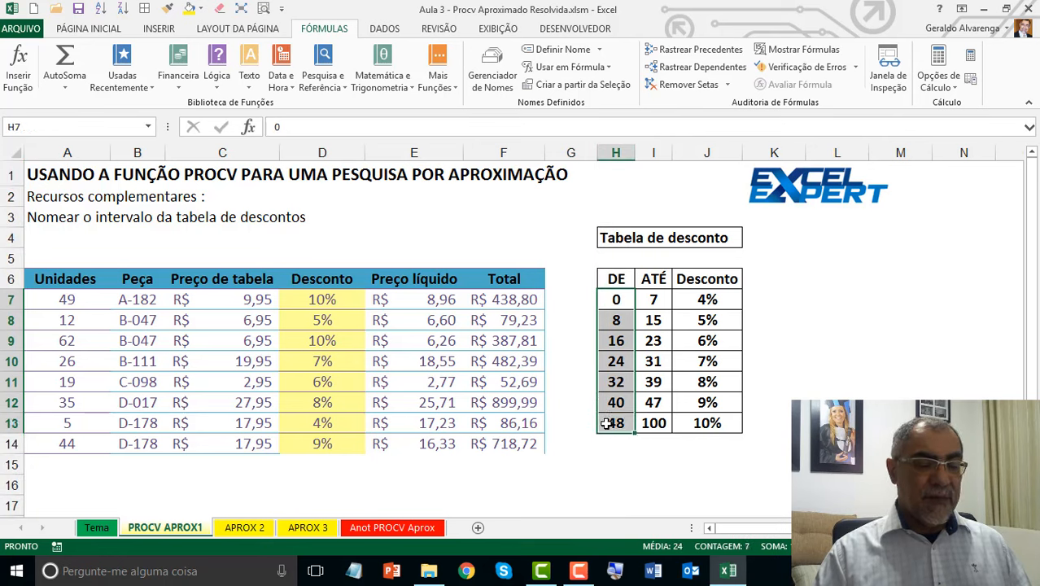
left_click(619, 298)
left_click_drag(619, 299, 616, 422)
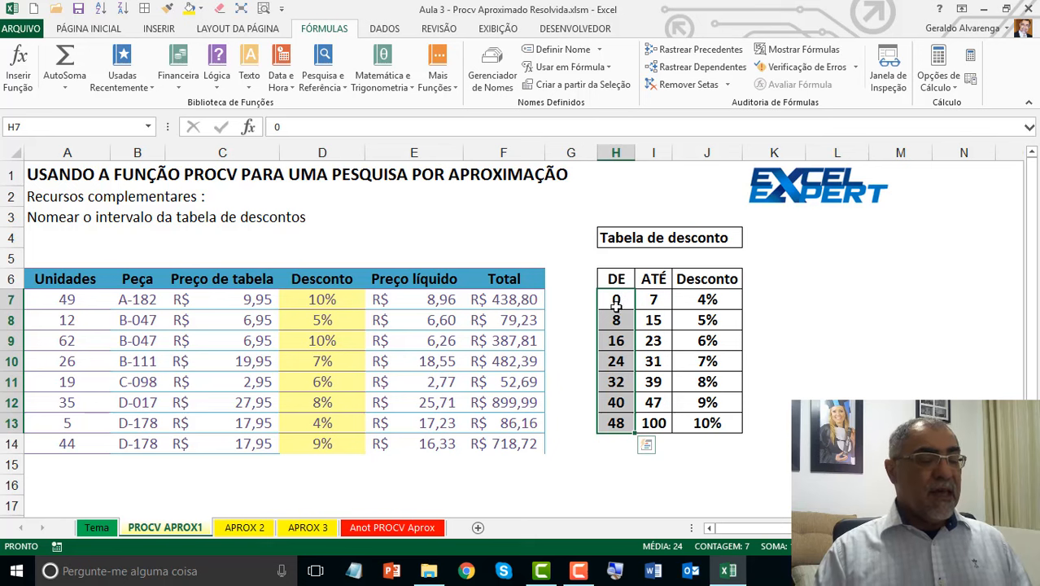
left_click_drag(617, 300, 618, 422)
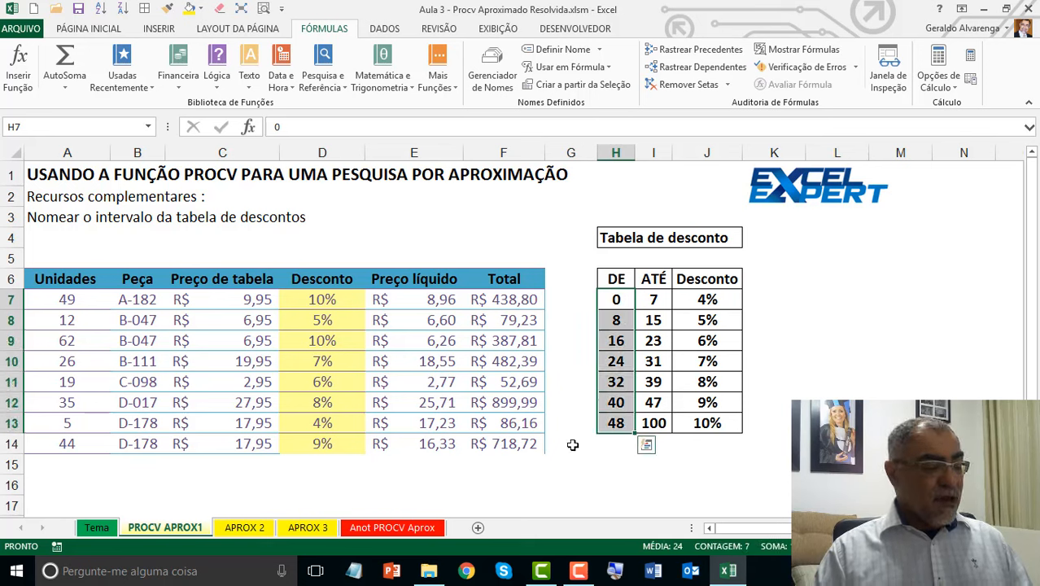
Open the Anot PROCV Aprox sheet and read the range-table rules in B8:B10 and the notes on PROCV's fourth parameter
left_click(390, 529)
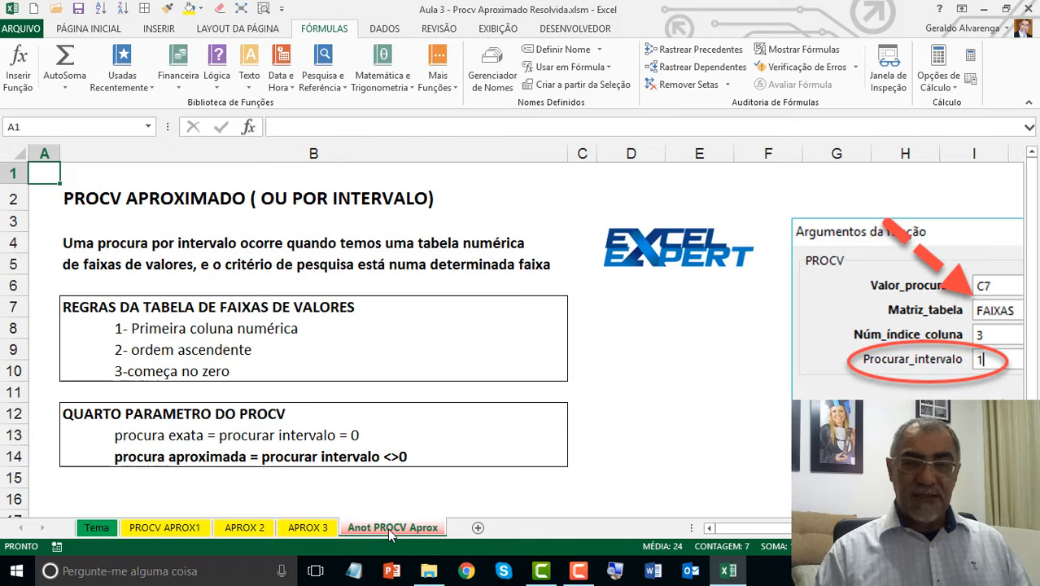
left_click(185, 329)
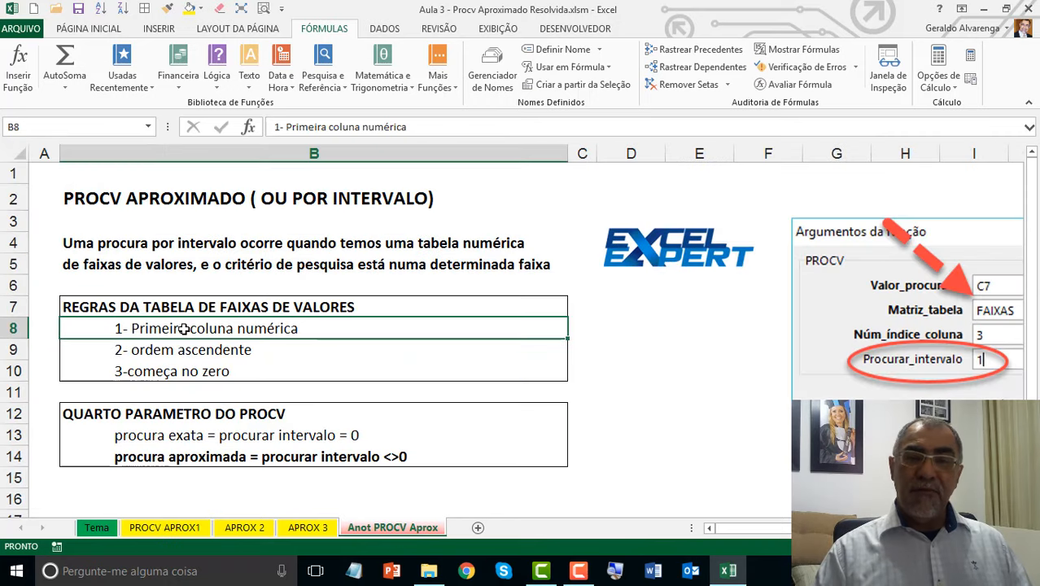
left_click(197, 352)
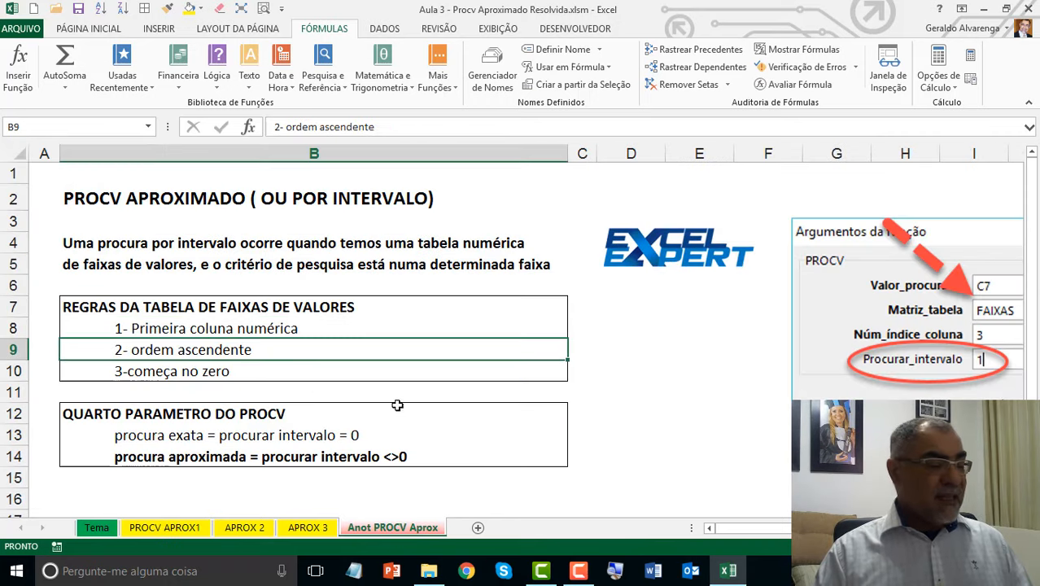
left_click(254, 376)
left_click(214, 431)
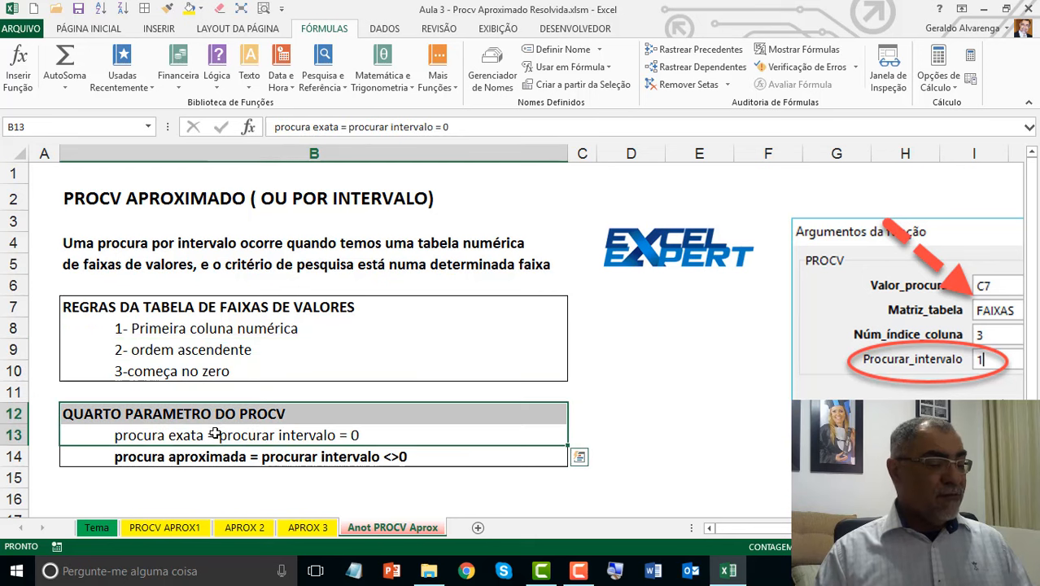
Read the approximate-match note in B14, and check the Procurar_intervalo argument of the PROCV in D7 on the PROCV APROX1 sheet
left_click(205, 454)
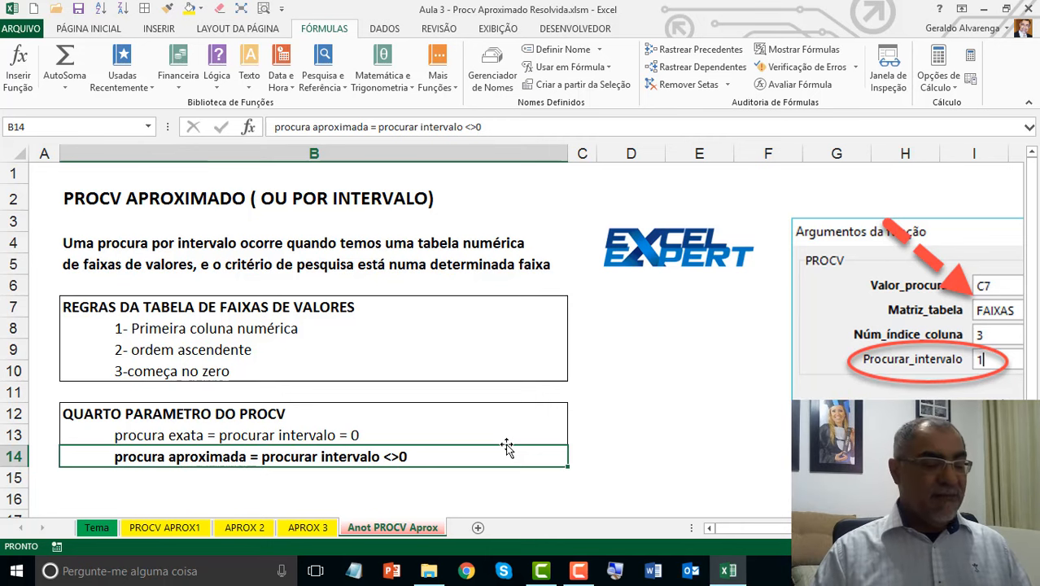
left_click(181, 529)
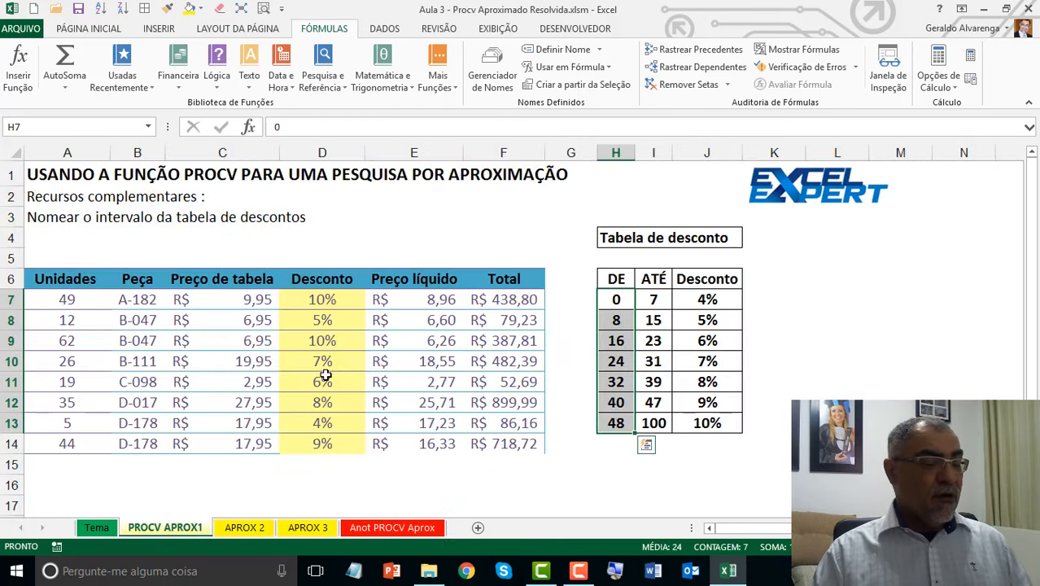
left_click(314, 302)
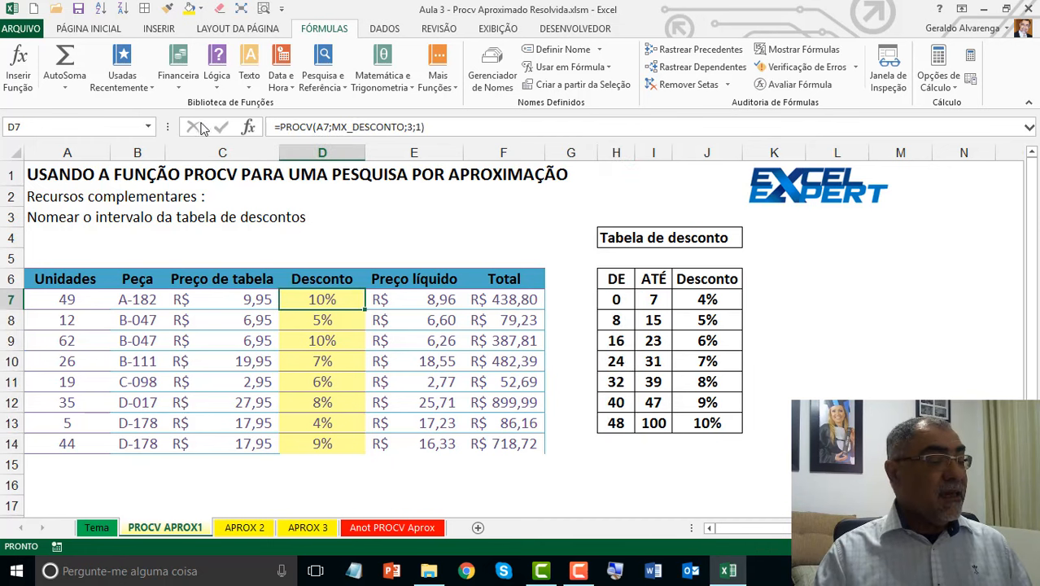
left_click(249, 127)
left_click_drag(431, 87, 460, 37)
left_click(366, 126)
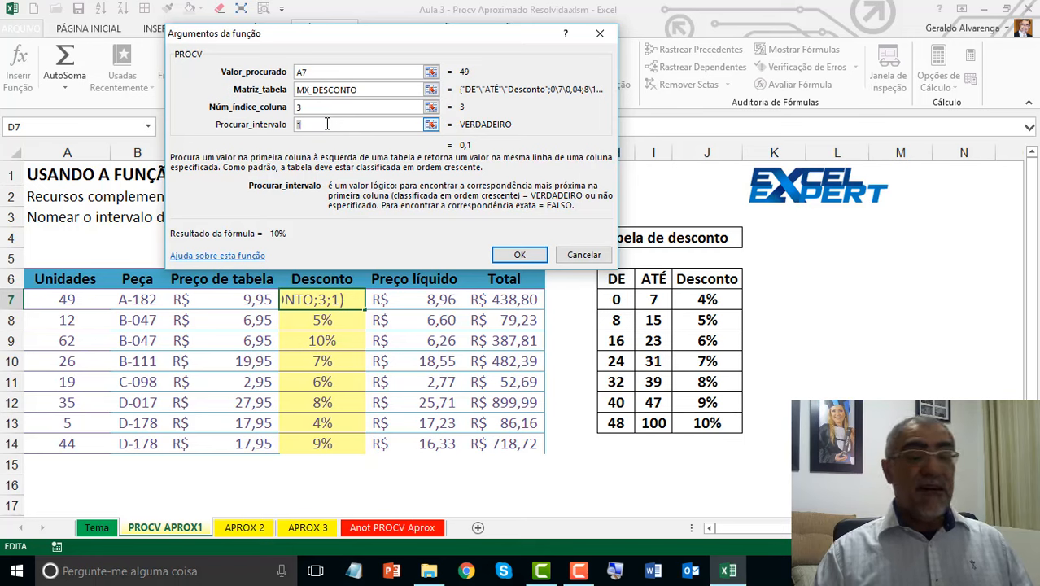
left_click(525, 255)
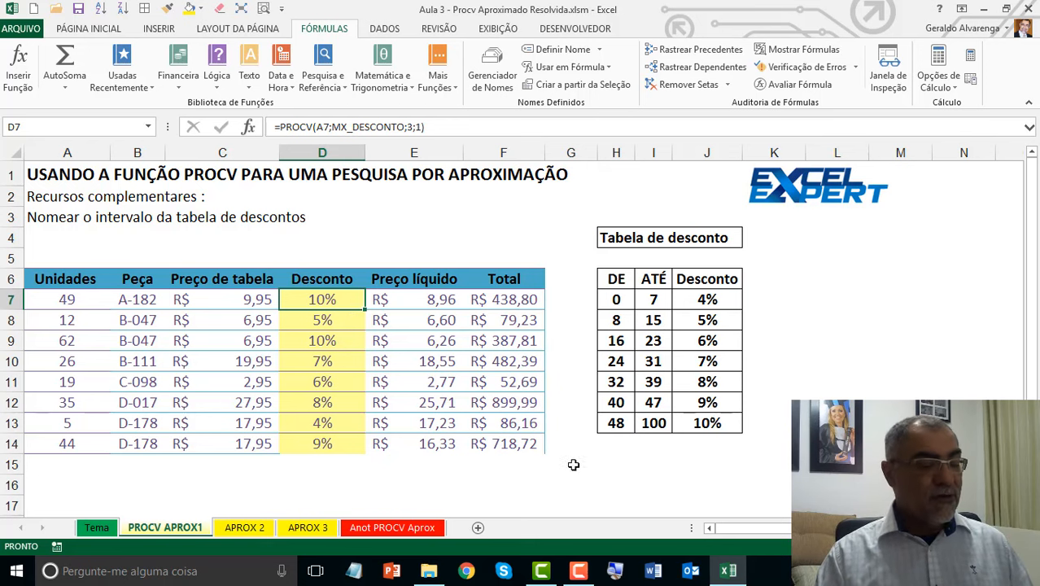
Set the units in A7 to 490 to test a quantity beyond the last range, and autofit column F to the totals
left_click(616, 425)
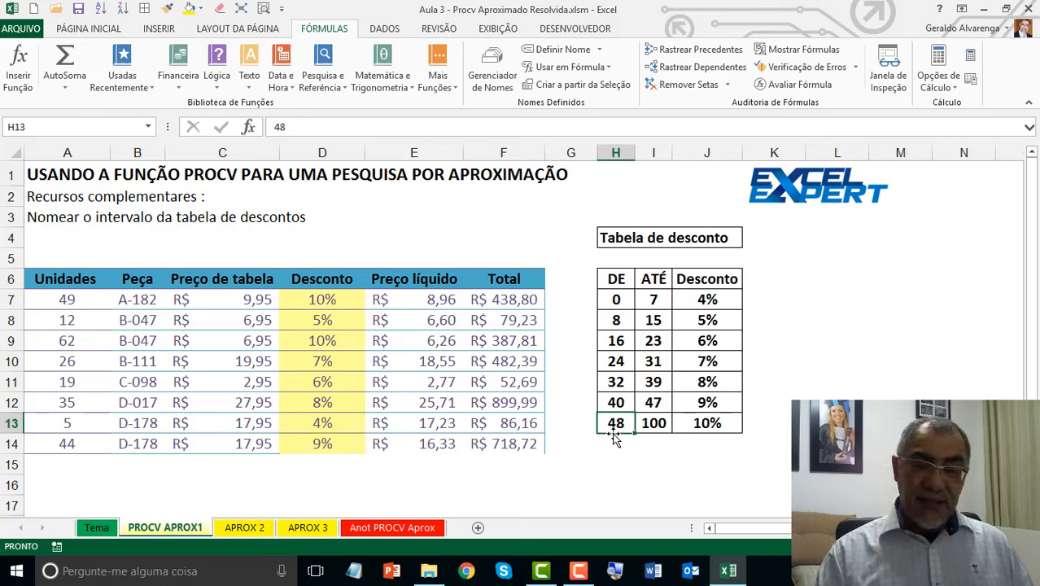
left_click(81, 451)
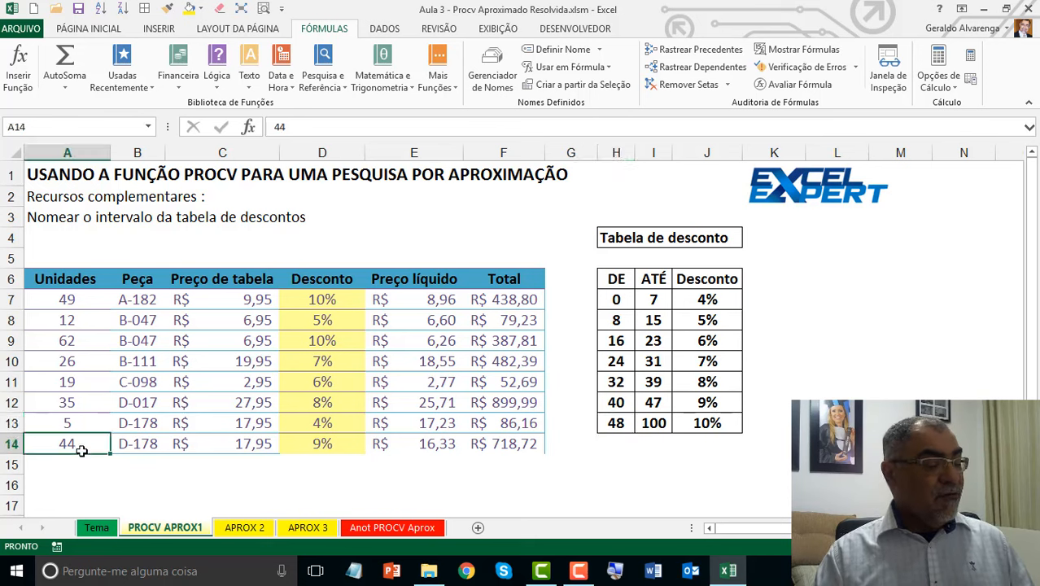
left_click(75, 298)
type("490")
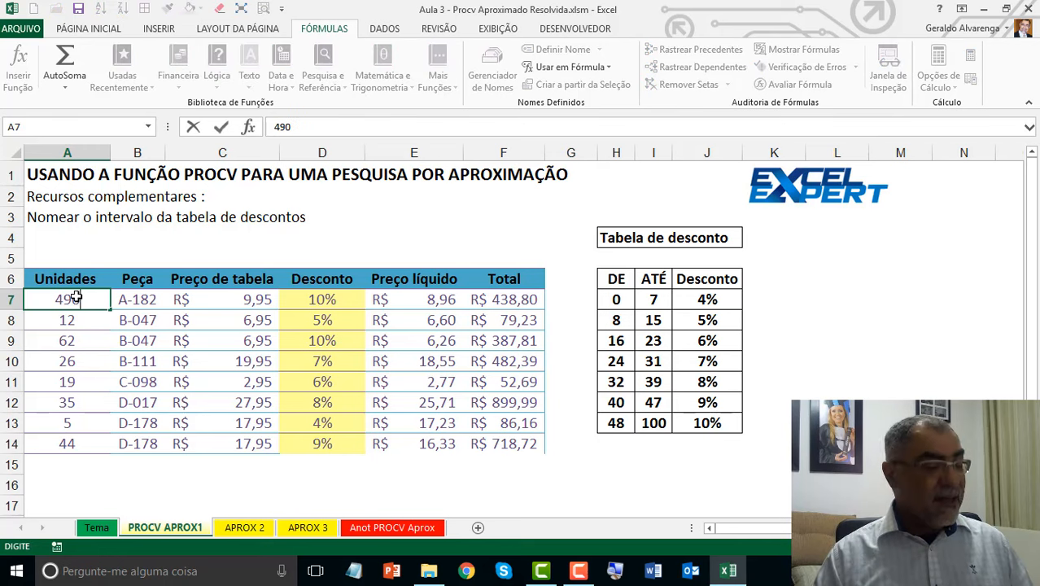
key("Return")
left_click(328, 299)
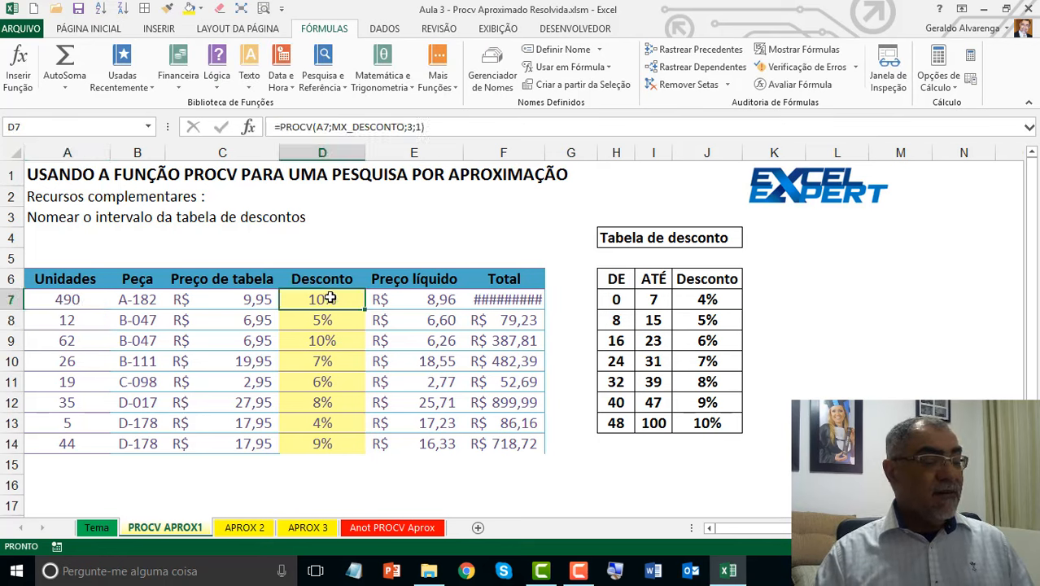
double_click(544, 153)
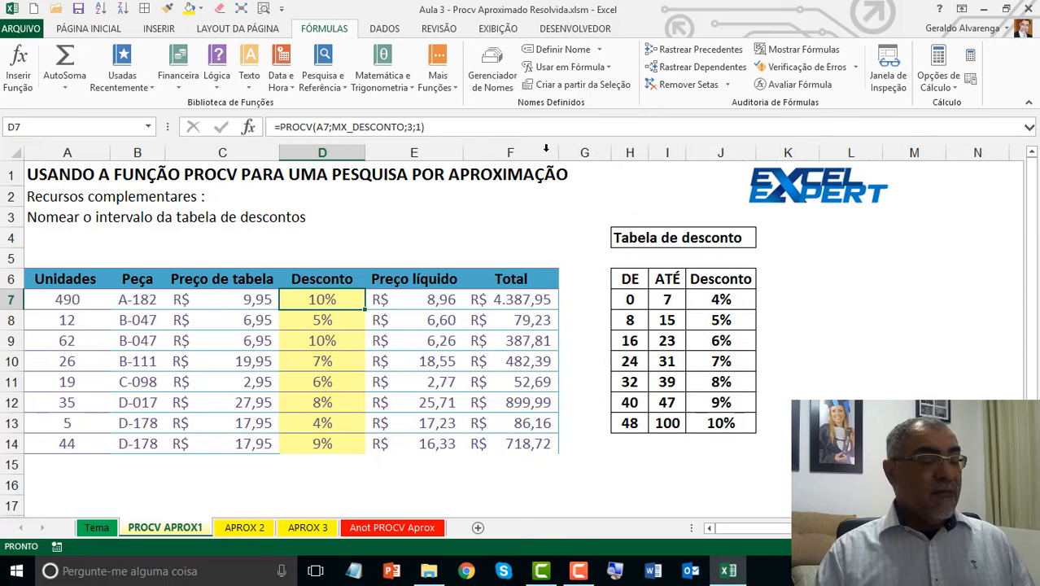
Compare the units in A7 with the DE, ATÉ and Desconto values of the last range in H13:J13
left_click(666, 421)
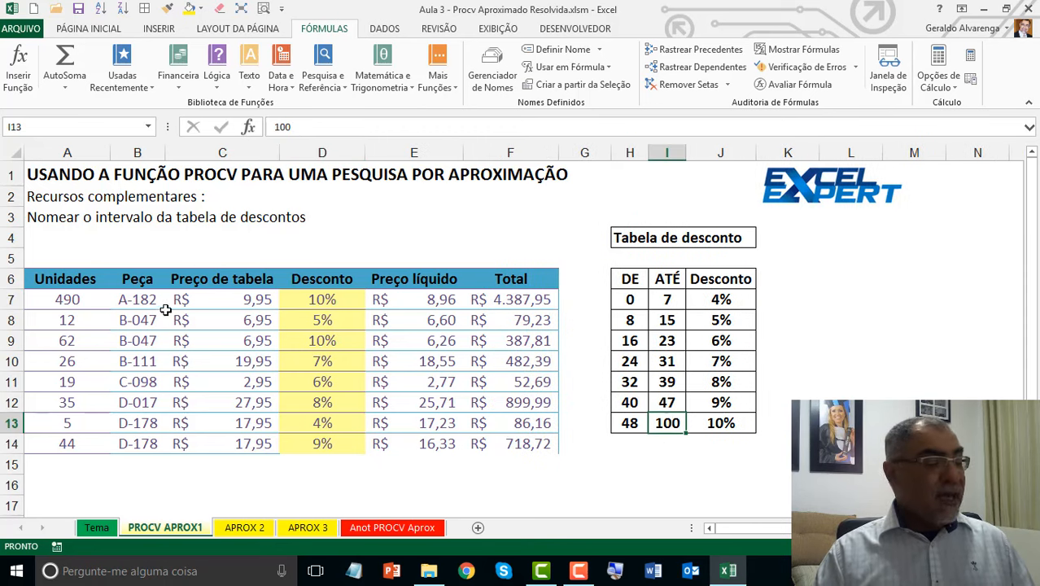
left_click(50, 298)
left_click(618, 422)
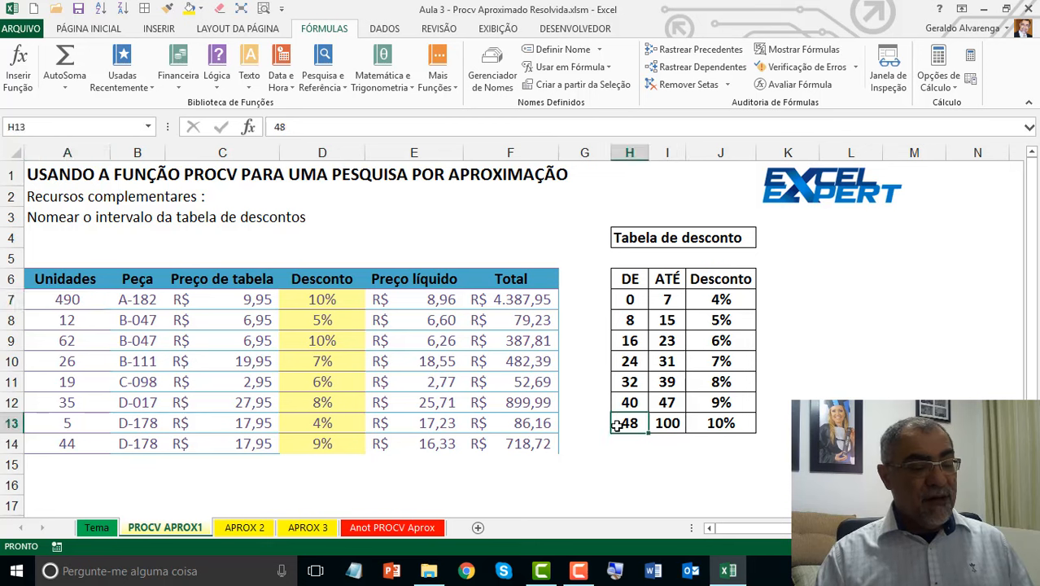
left_click_drag(666, 423, 716, 423)
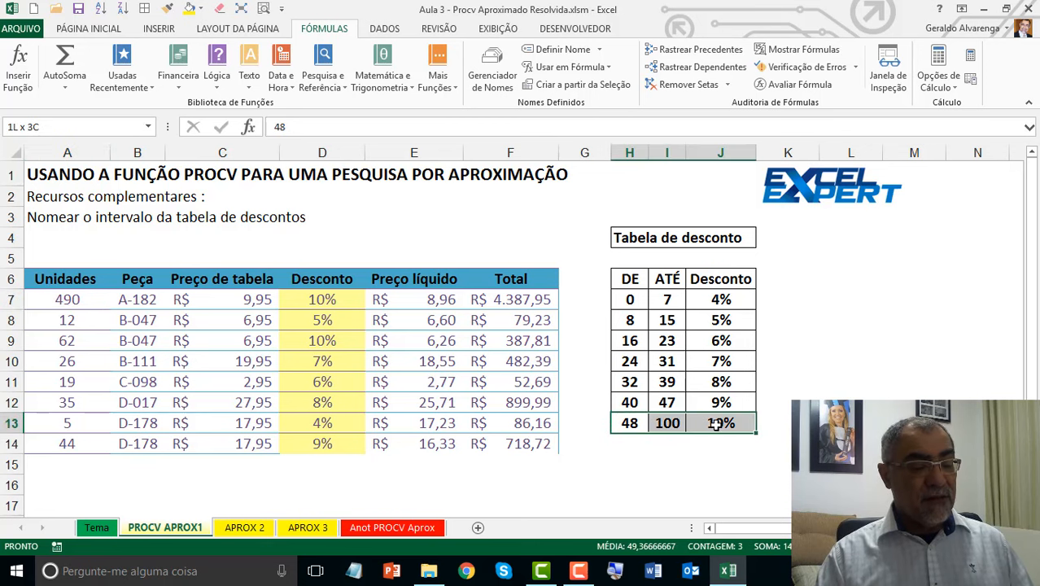
left_click(721, 422)
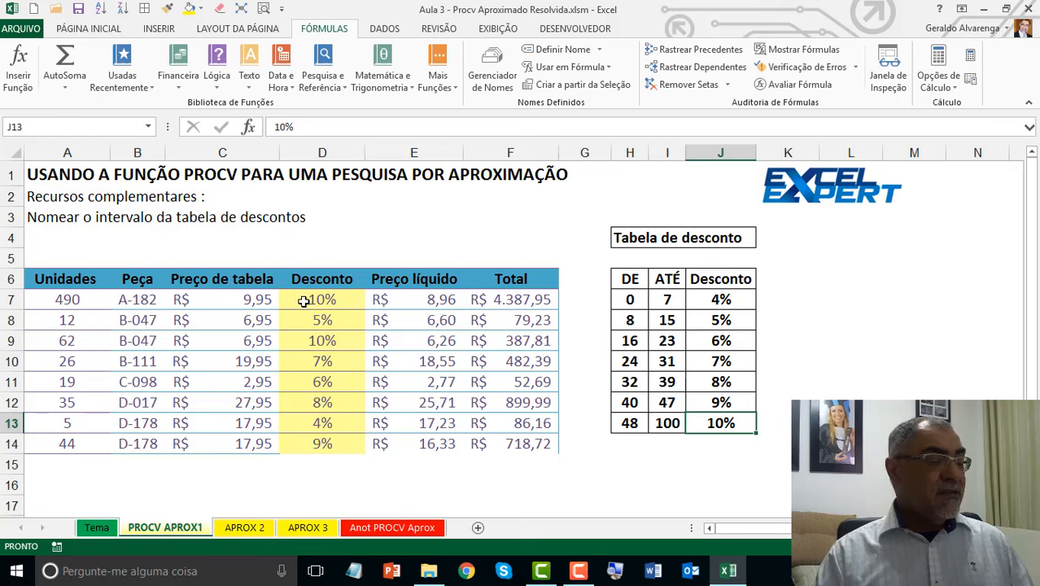
Set the units in A7 to 50 and check the discount in D7
left_click(71, 297)
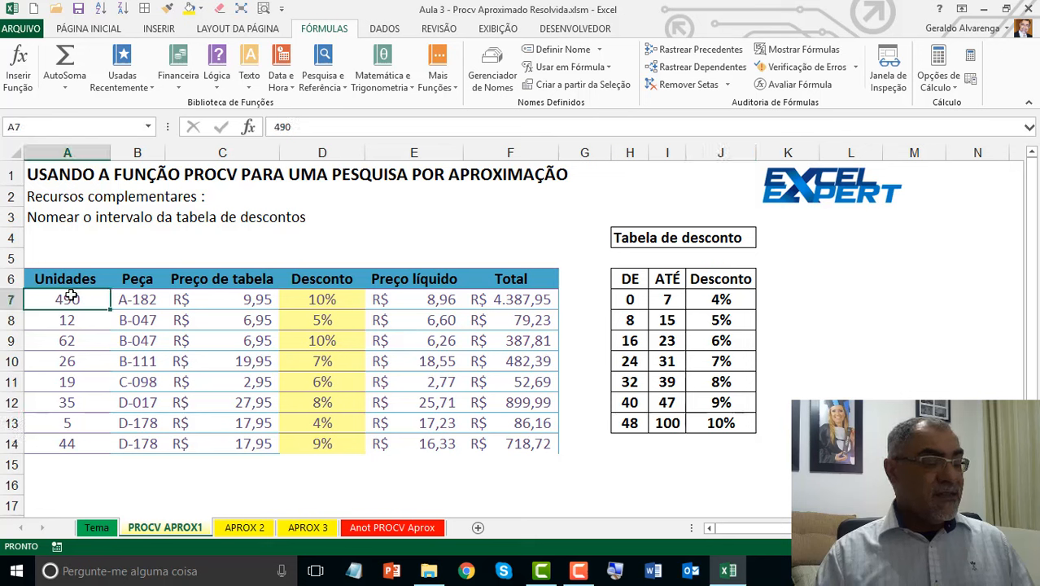
type("50")
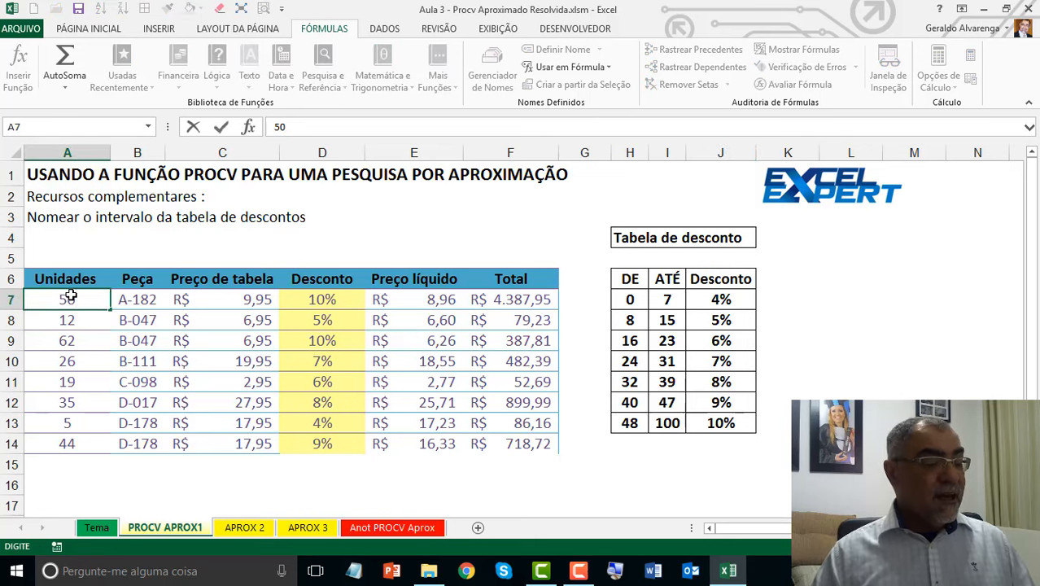
key("Return")
left_click(303, 297)
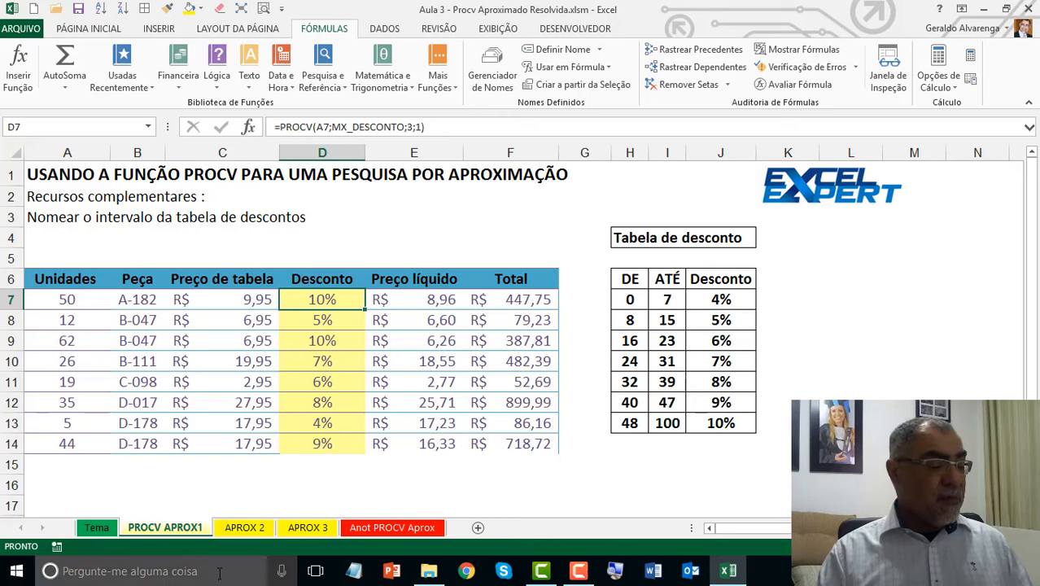
On the APROX 2 sheet, name the discount table range H6:J13 MX_DATAS
left_click(244, 528)
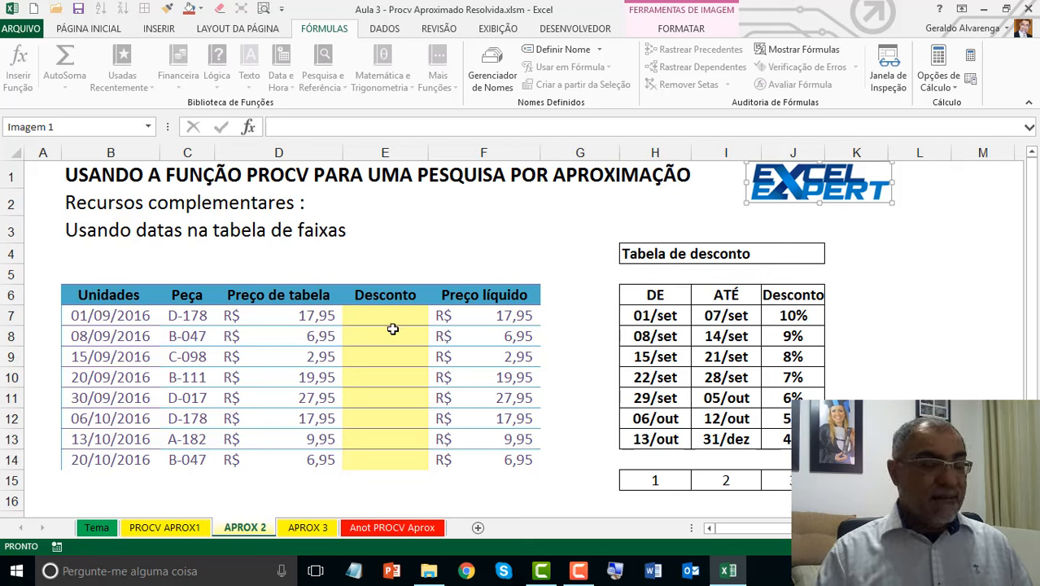
left_click_drag(657, 295, 788, 439)
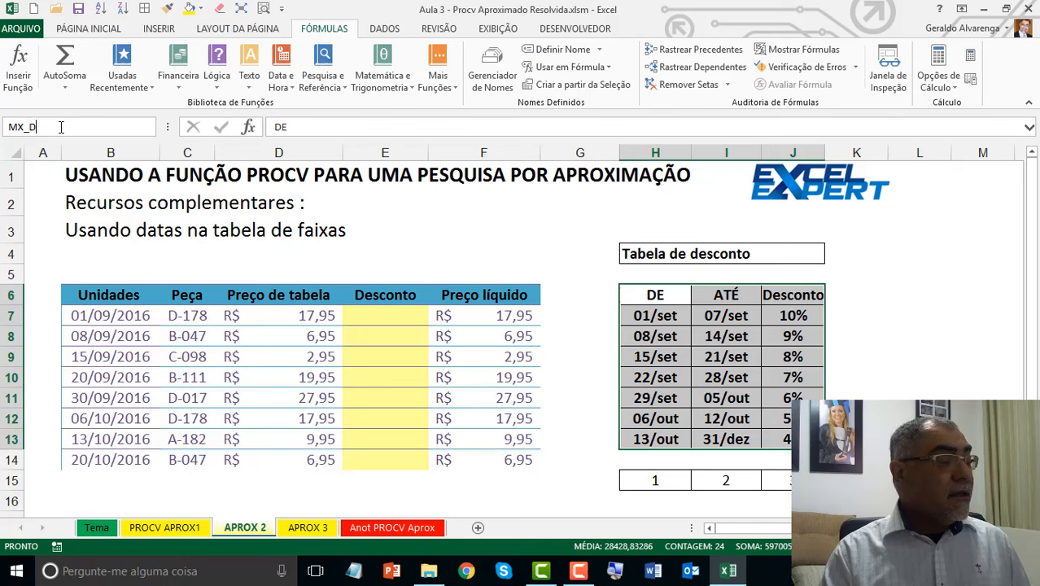
key("Return")
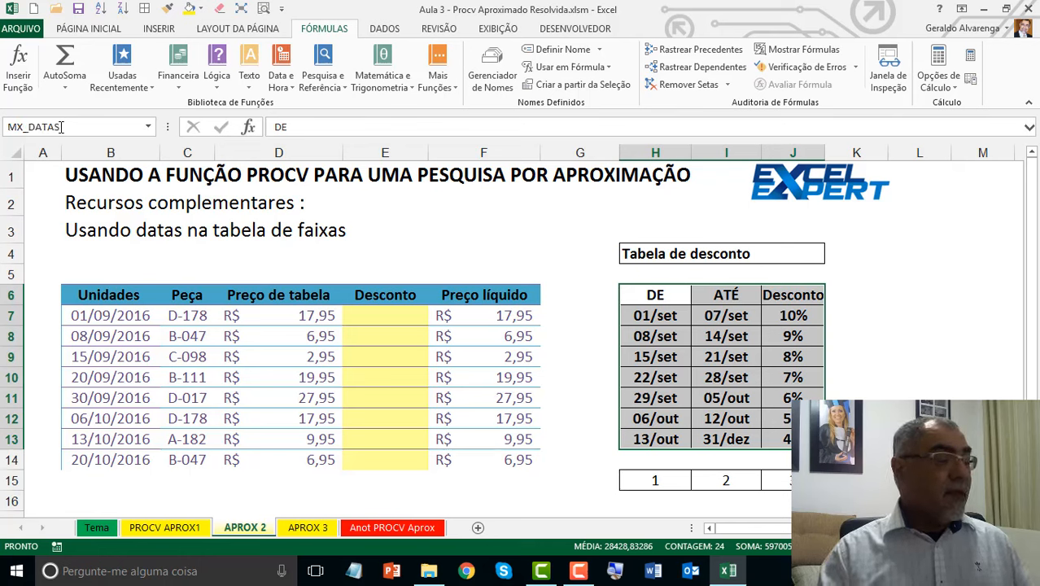
Examine the order dates in B7:B10 and the date ranges with their discounts in the first two rows of the discount table
left_click(124, 322)
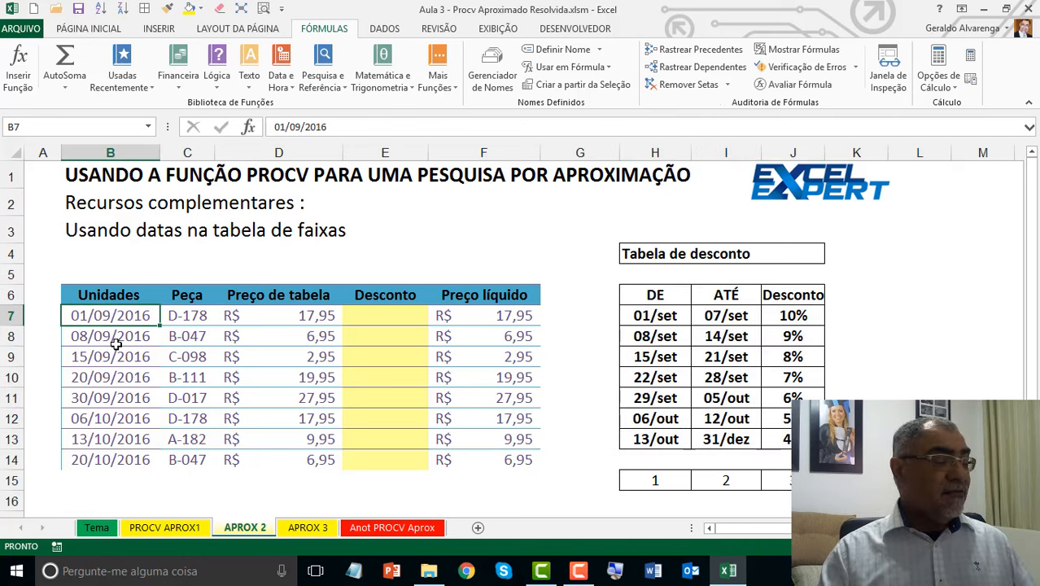
left_click(111, 339)
left_click(111, 358)
left_click(110, 379)
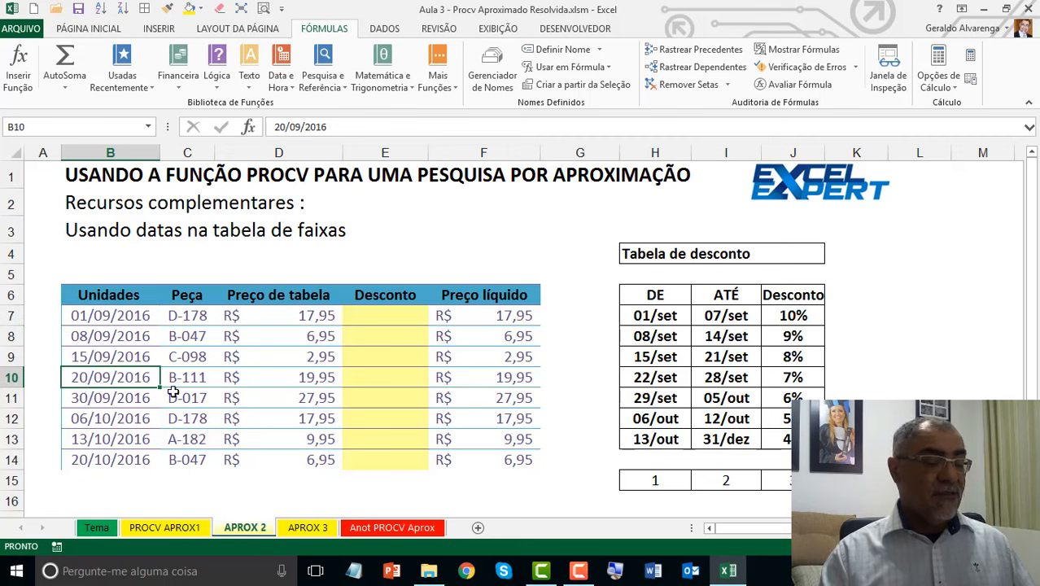
left_click(654, 316)
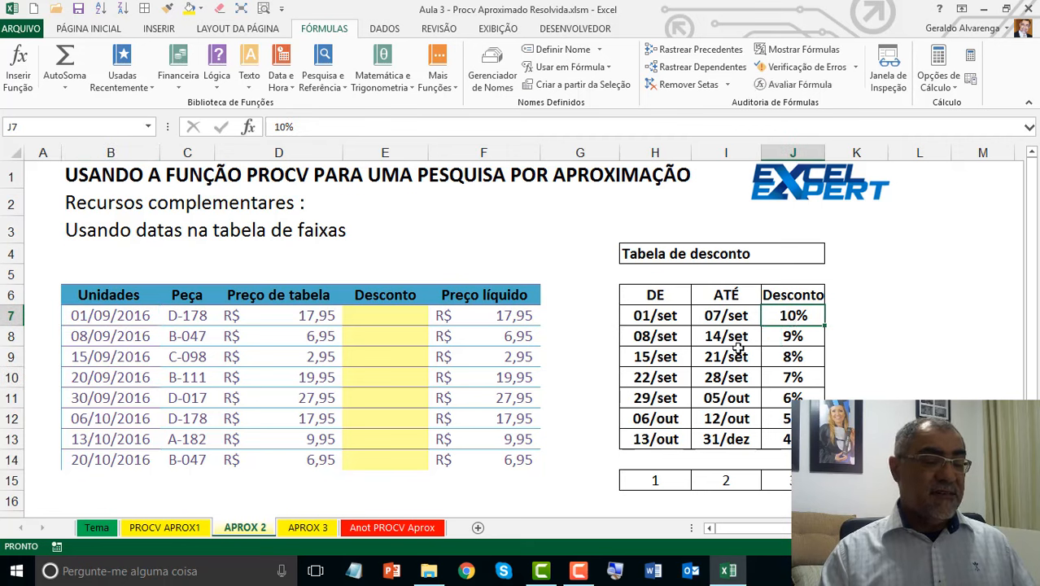
left_click_drag(663, 335, 716, 337)
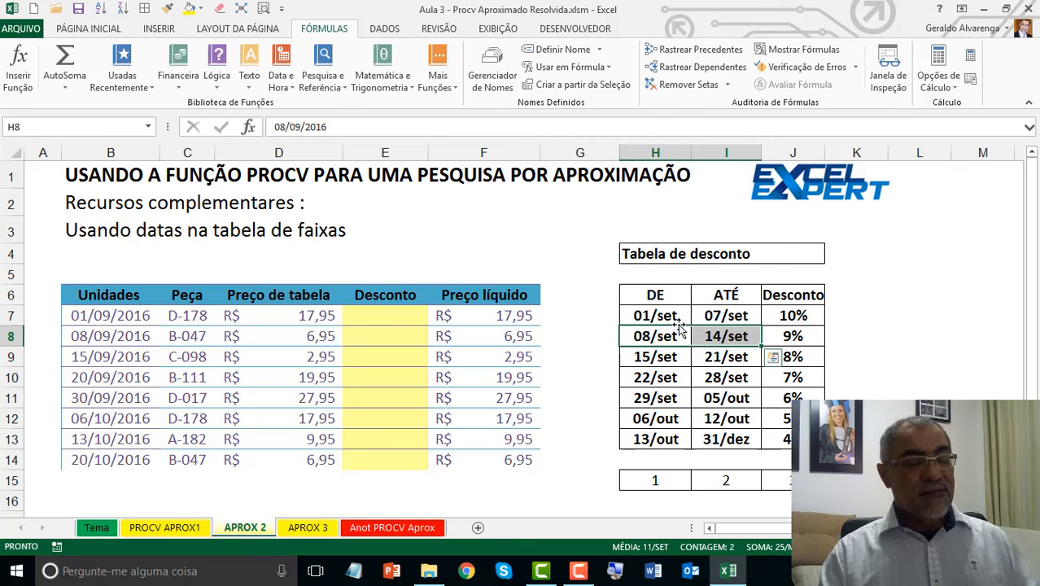
left_click_drag(655, 316, 716, 317)
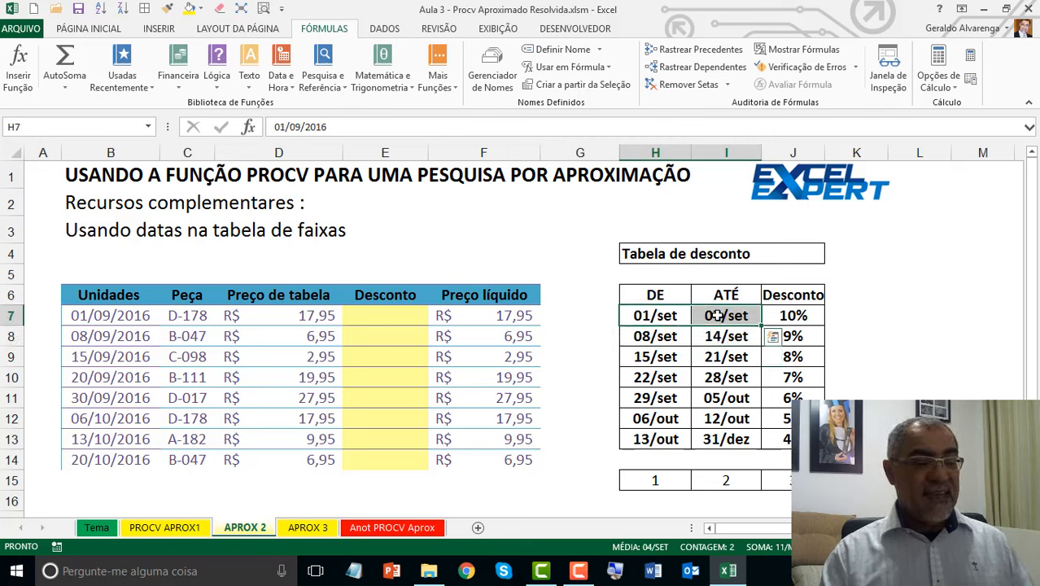
left_click(798, 319)
left_click_drag(656, 336, 710, 336)
left_click(802, 336)
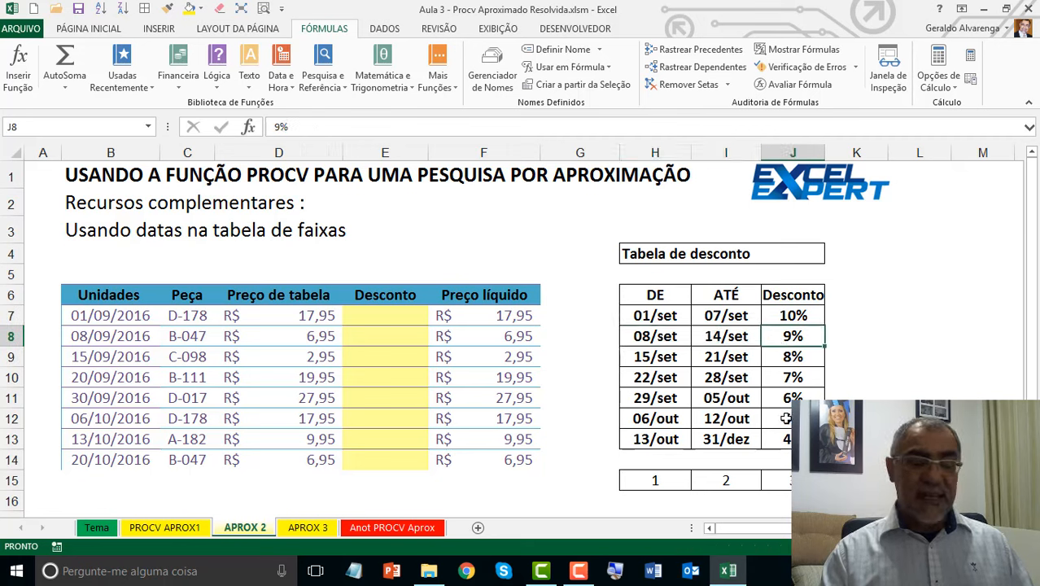
Insert a PROCV in E7 with lookup value B7, table MX_DATAS, column index 3 and Procurar_intervalo 1
left_click(404, 319)
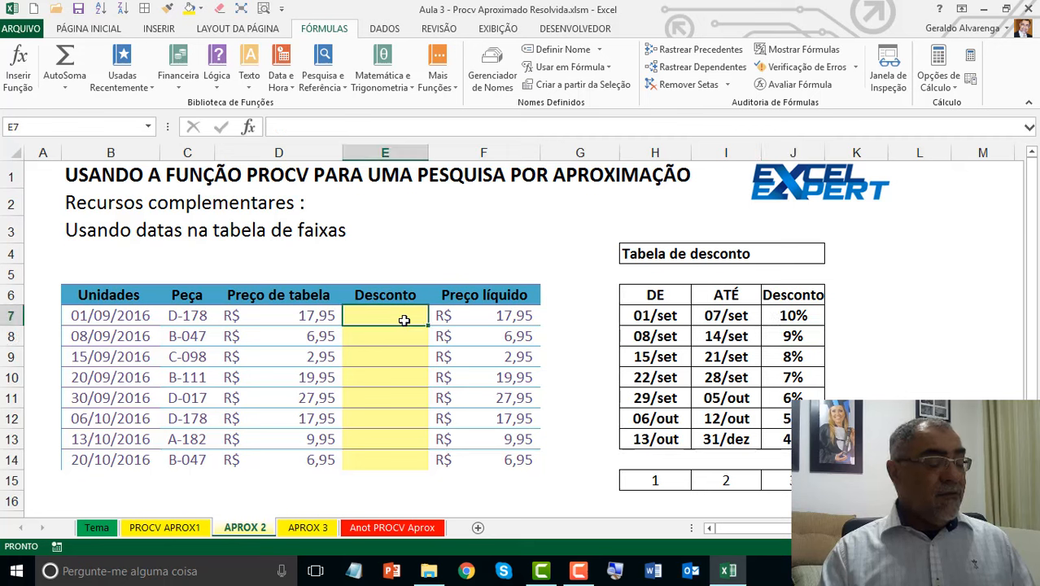
left_click(320, 81)
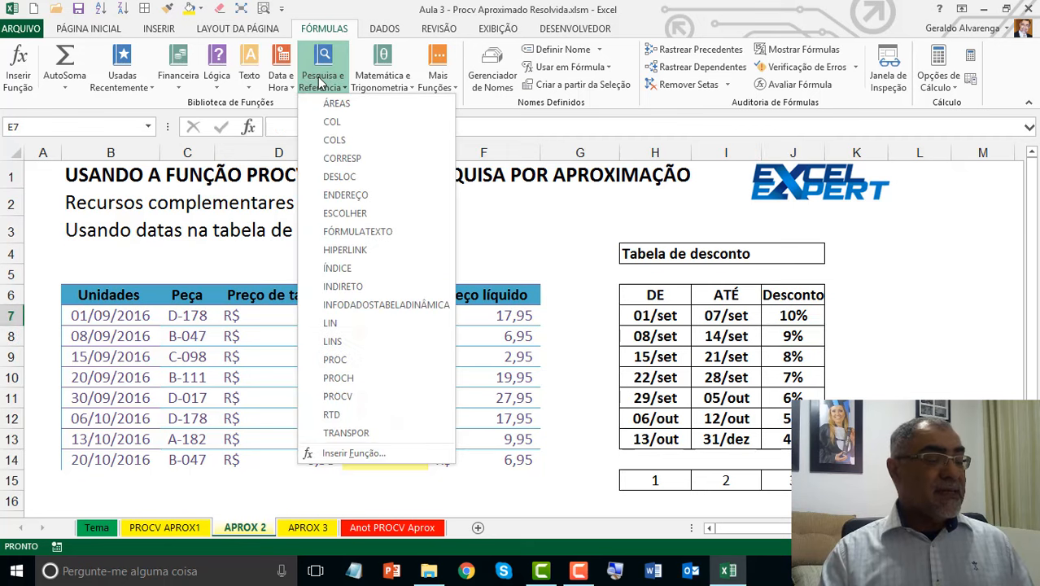
left_click(408, 395)
left_click(110, 316)
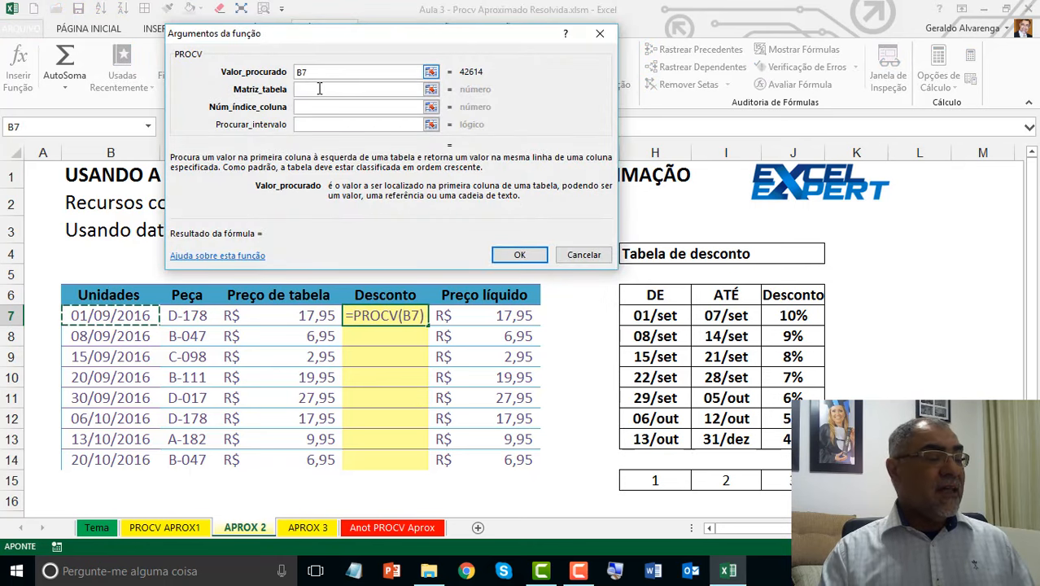
left_click(382, 90)
left_click_drag(655, 295, 772, 430)
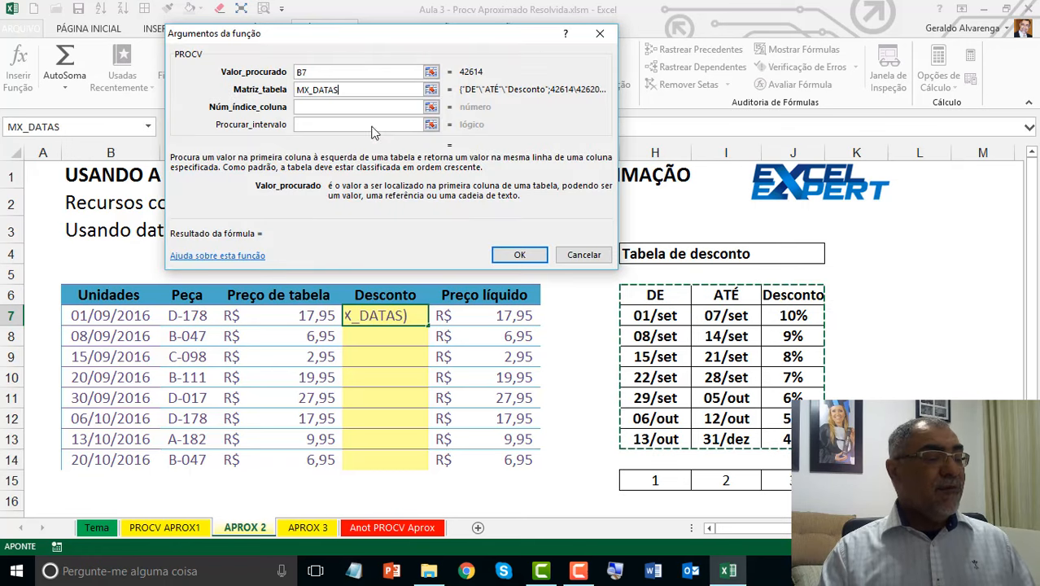
left_click(341, 109)
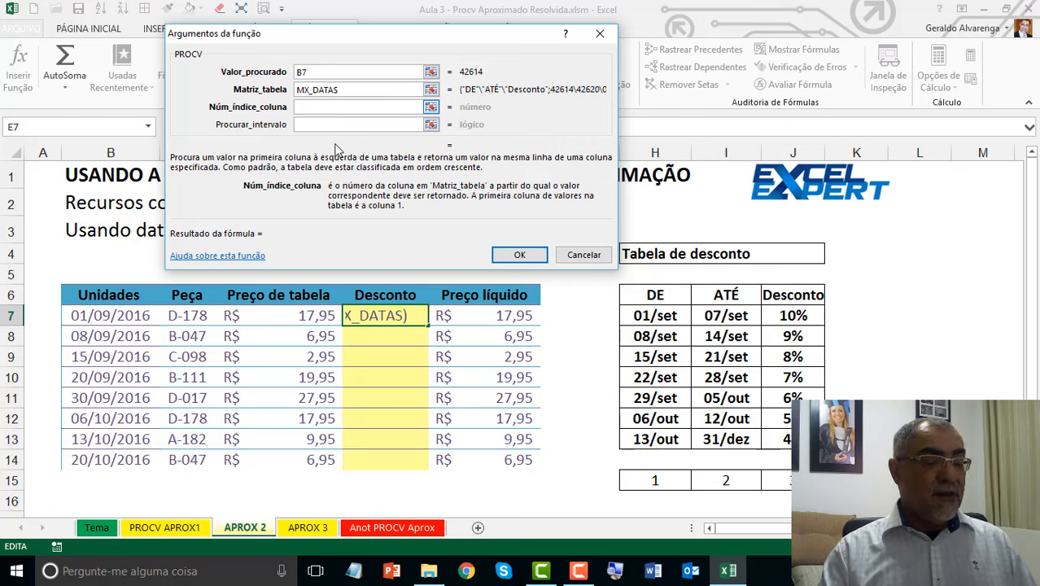
type("3")
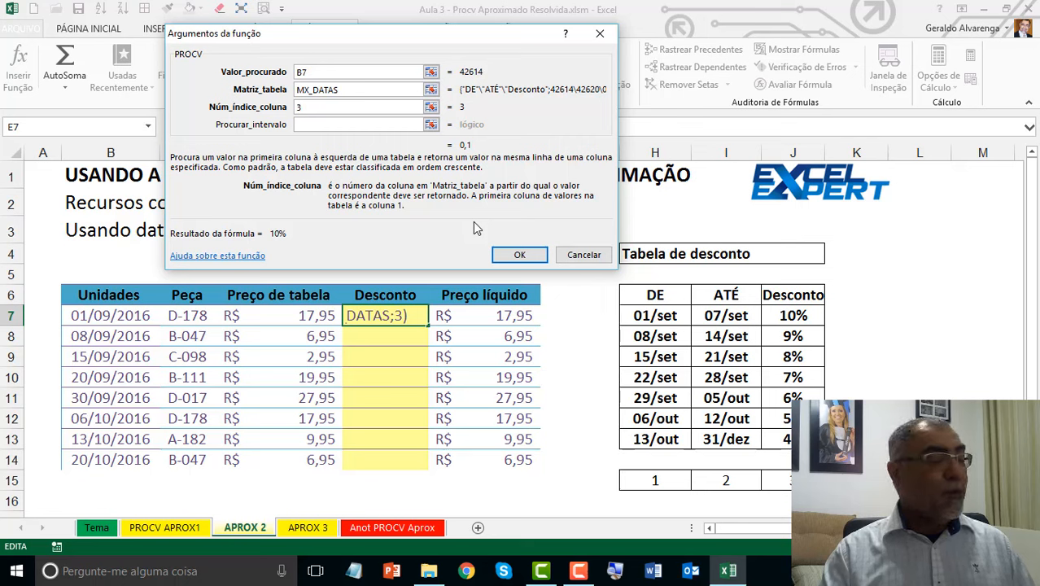
left_click(341, 126)
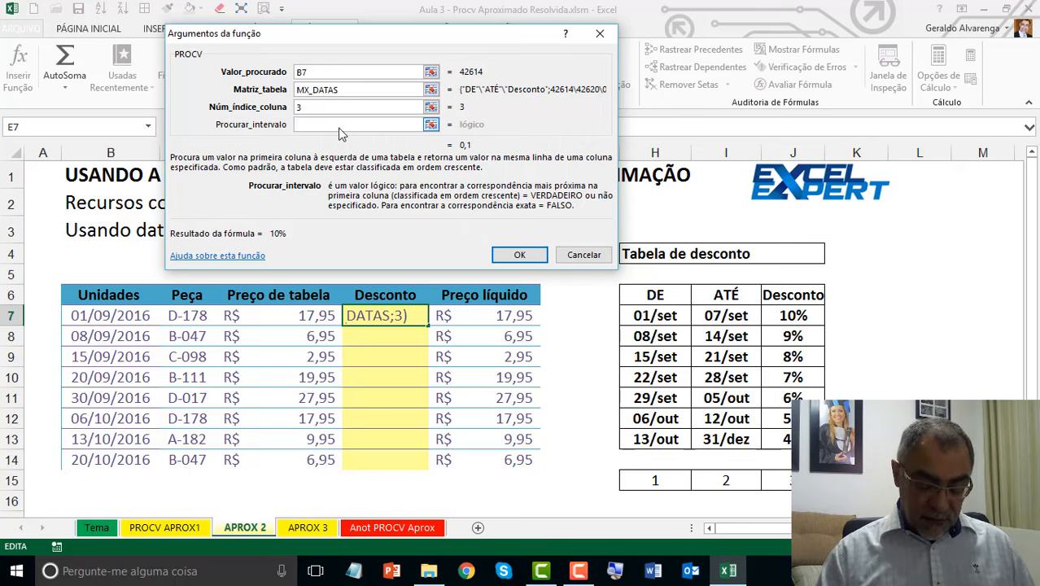
type("1")
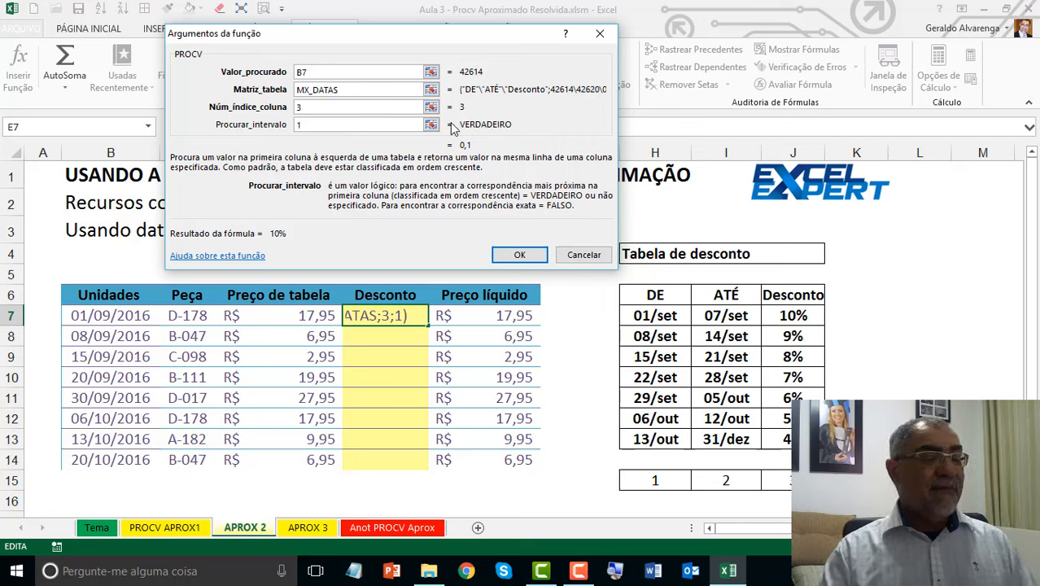
left_click(493, 257)
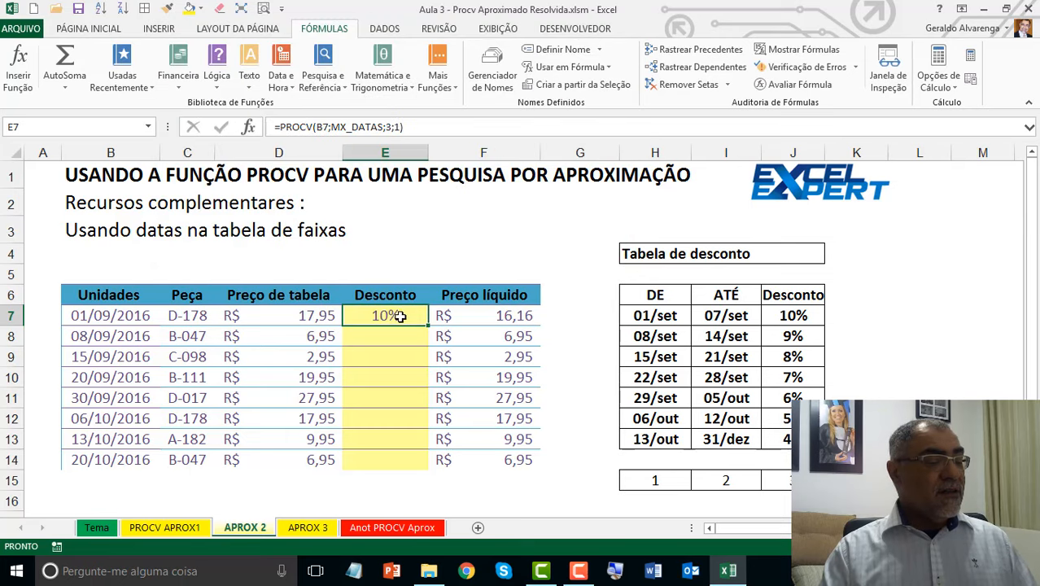
Set the date in B7 to 02/09/2016 and check it against the first date range and its discount
left_click(124, 319)
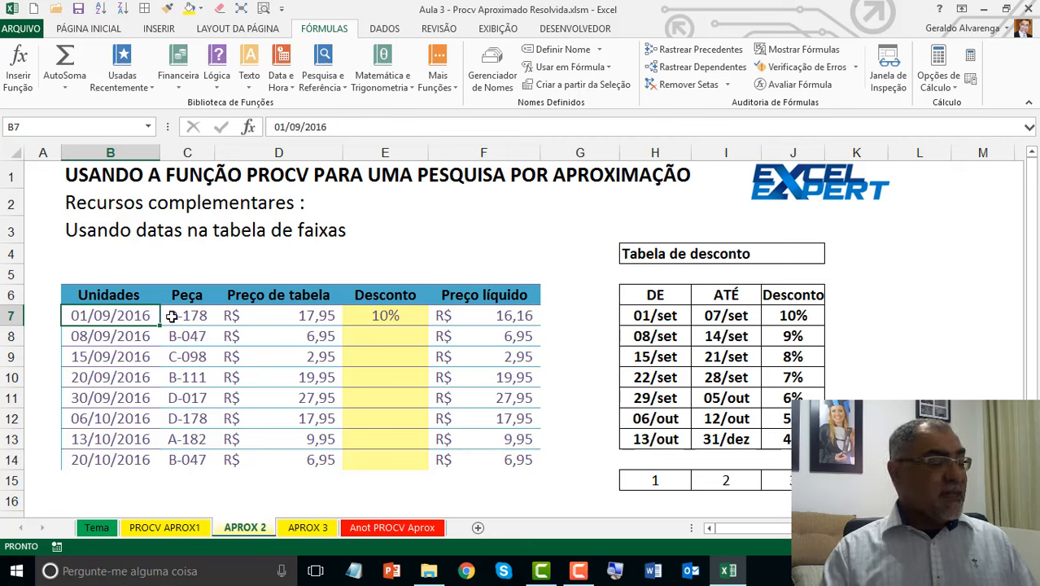
double_click(87, 315)
left_click_drag(87, 315, 49, 315)
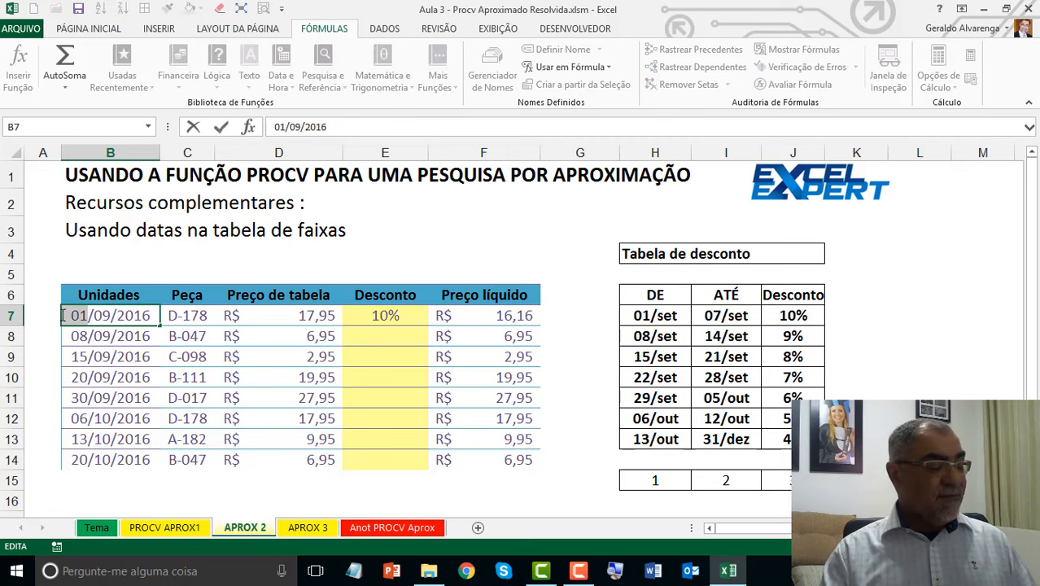
type("2")
key("Return")
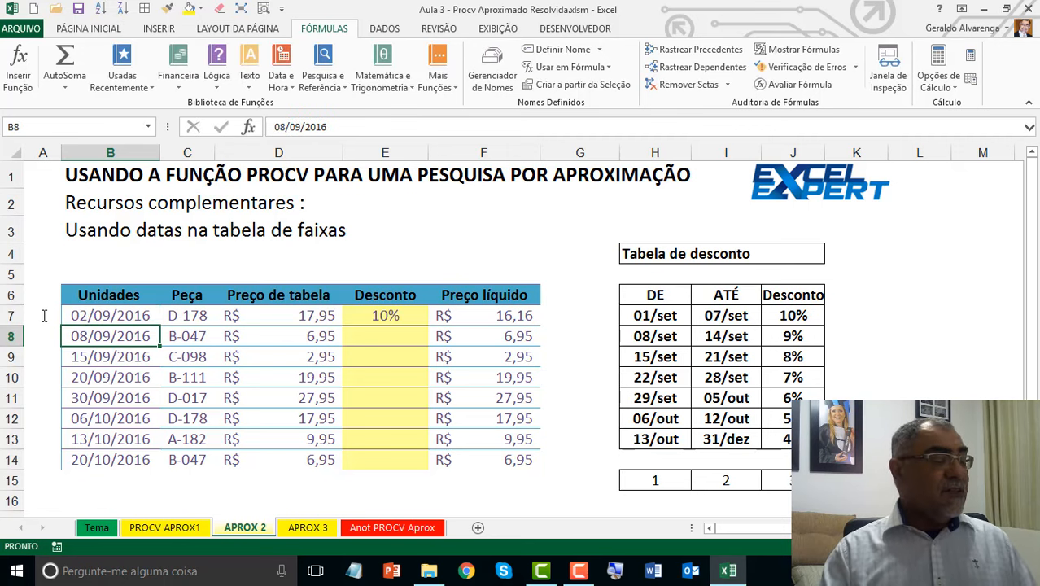
left_click(75, 317)
left_click_drag(639, 317, 711, 319)
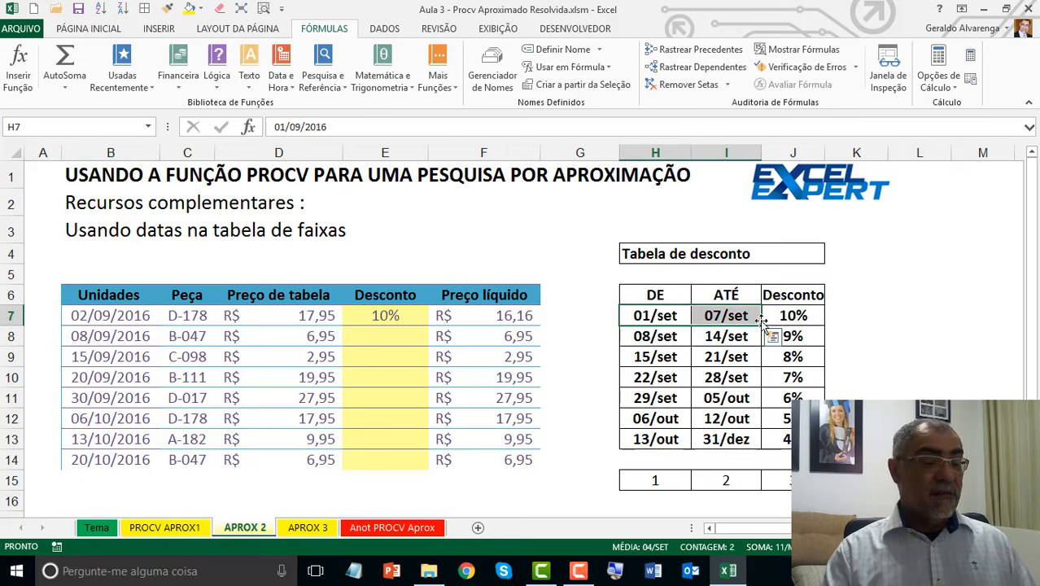
left_click(786, 314)
Fill the PROCV formula from E7 down to E14 and check the last order's discount against the final date range
left_click(403, 321)
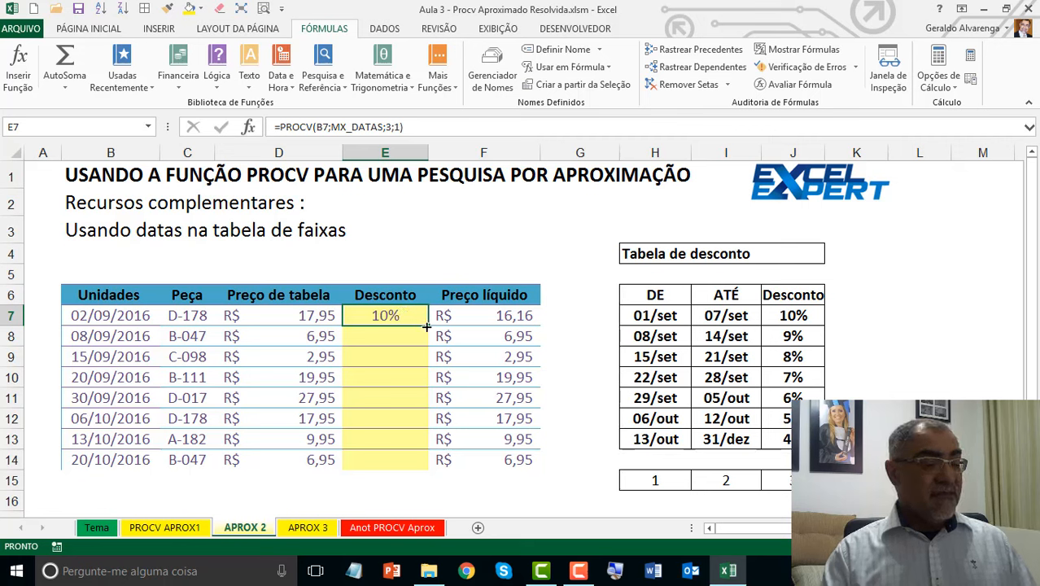
left_click_drag(427, 325, 427, 465)
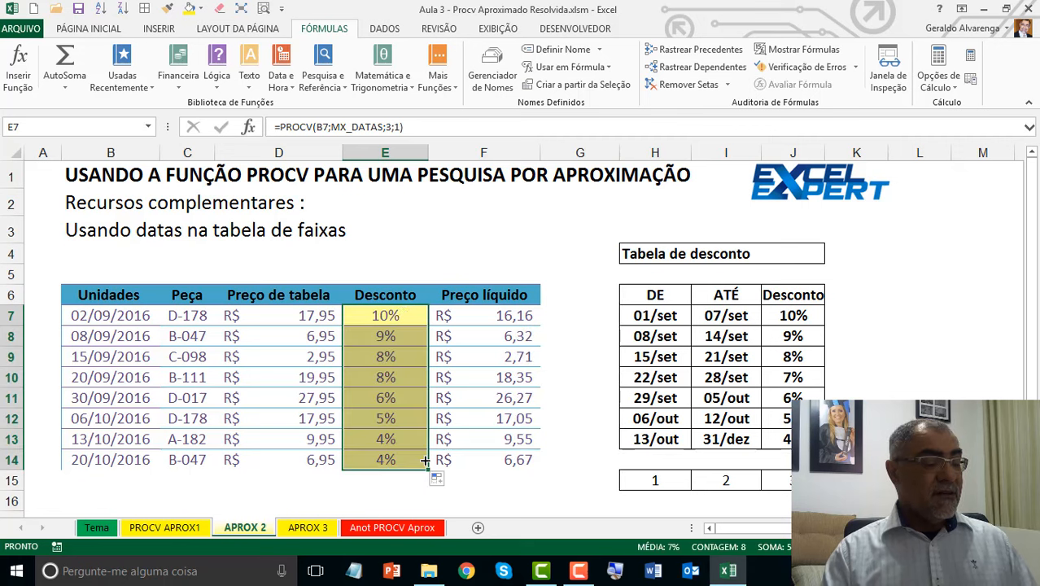
left_click(132, 461)
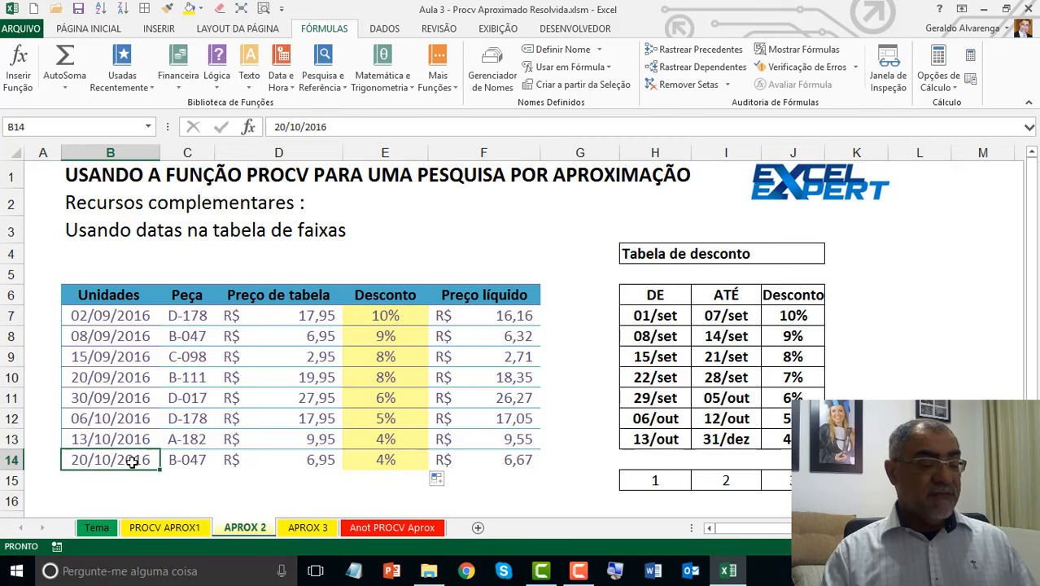
left_click(724, 440)
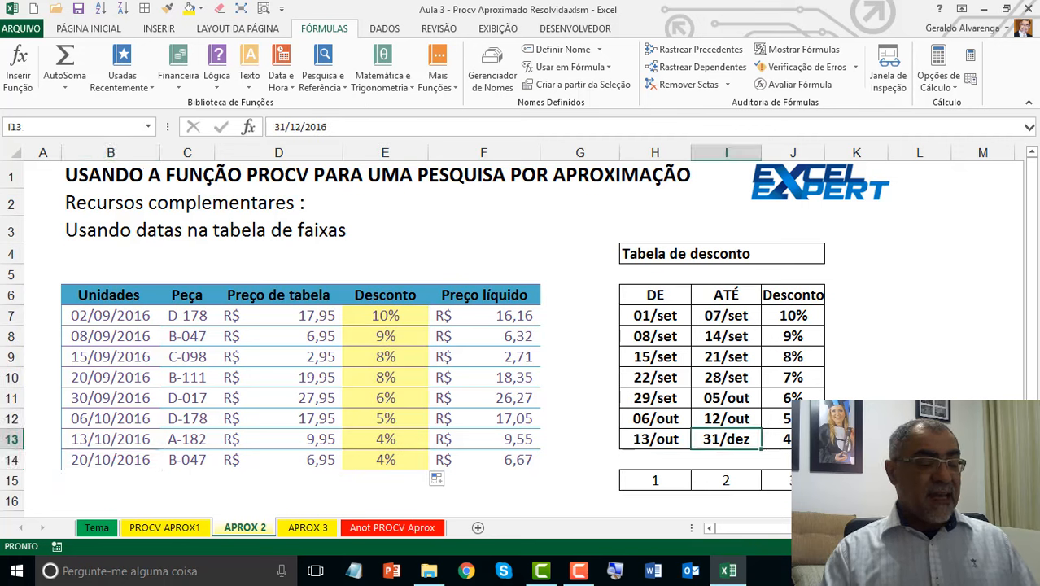
left_click(642, 441)
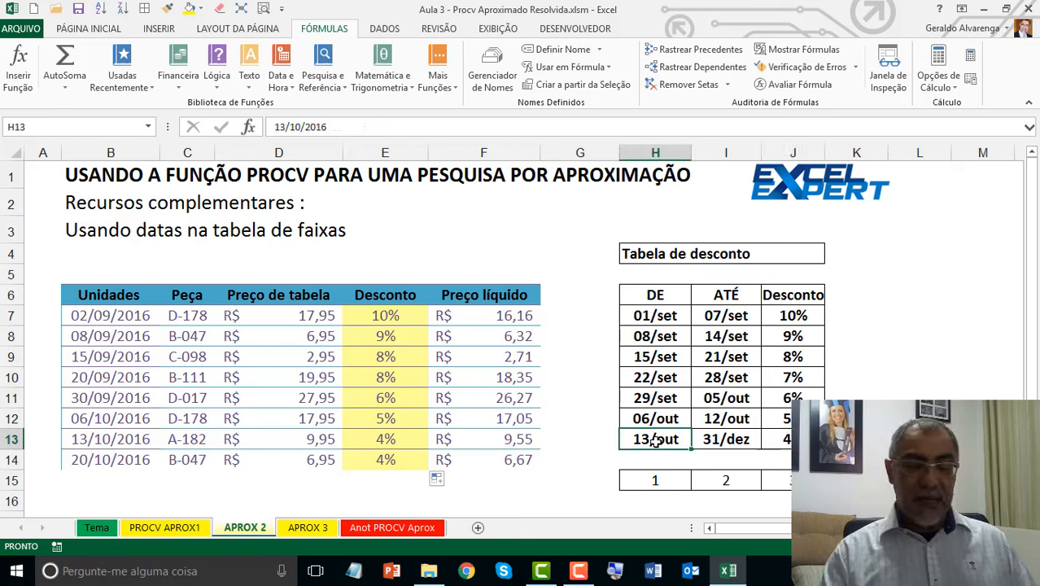
left_click(798, 440)
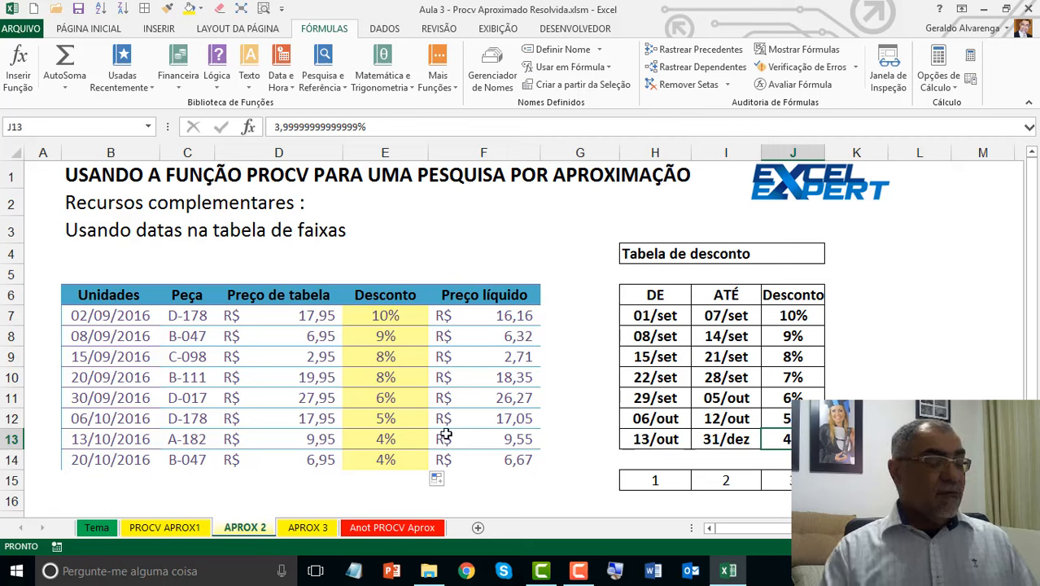
left_click(369, 454)
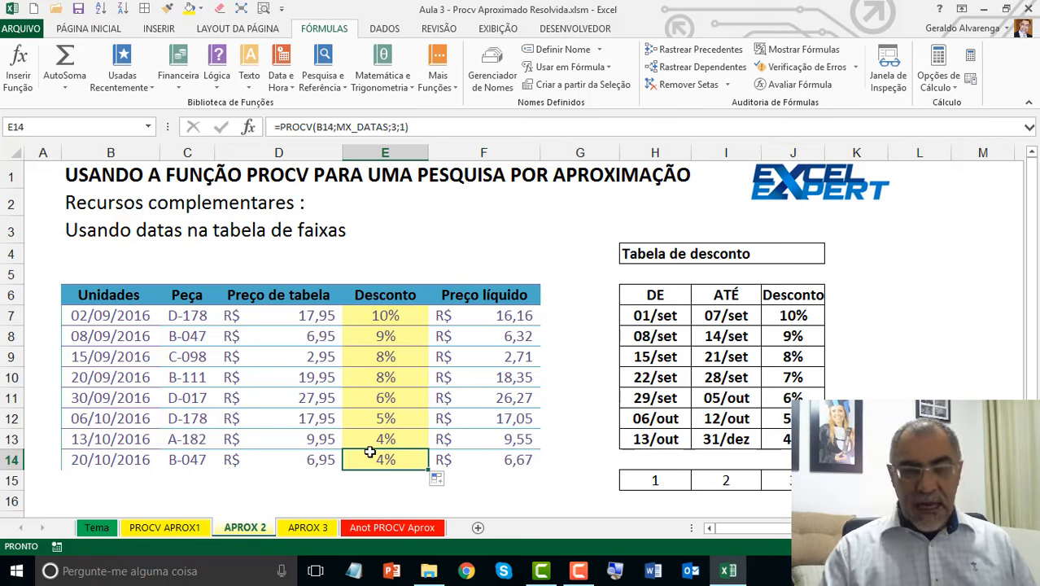
Examine the discounts in E7:E9, the date in B9 and the DE dates in H7:H13
left_click(397, 320)
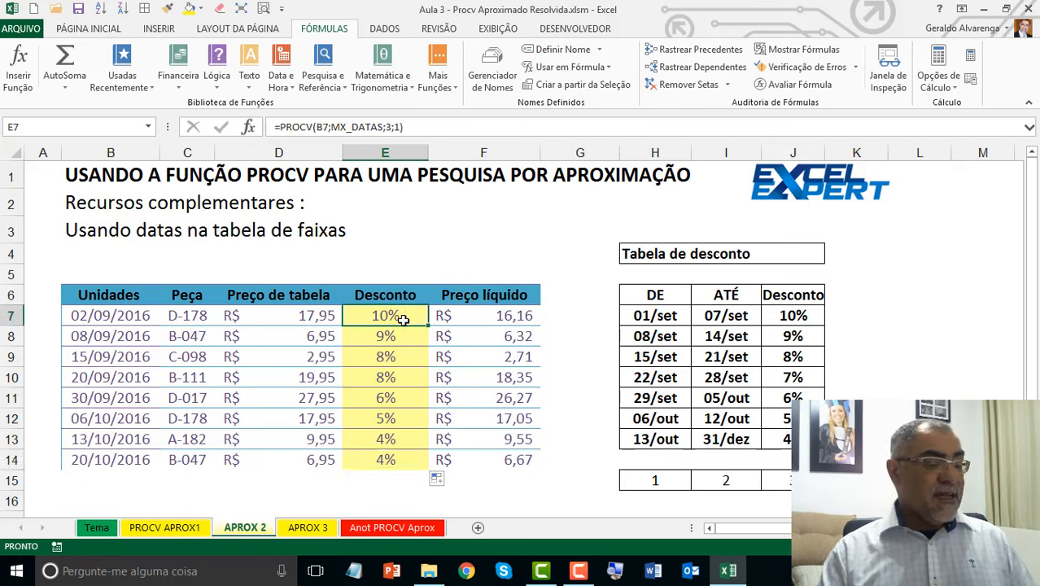
left_click(401, 337)
left_click(400, 355)
left_click(120, 360)
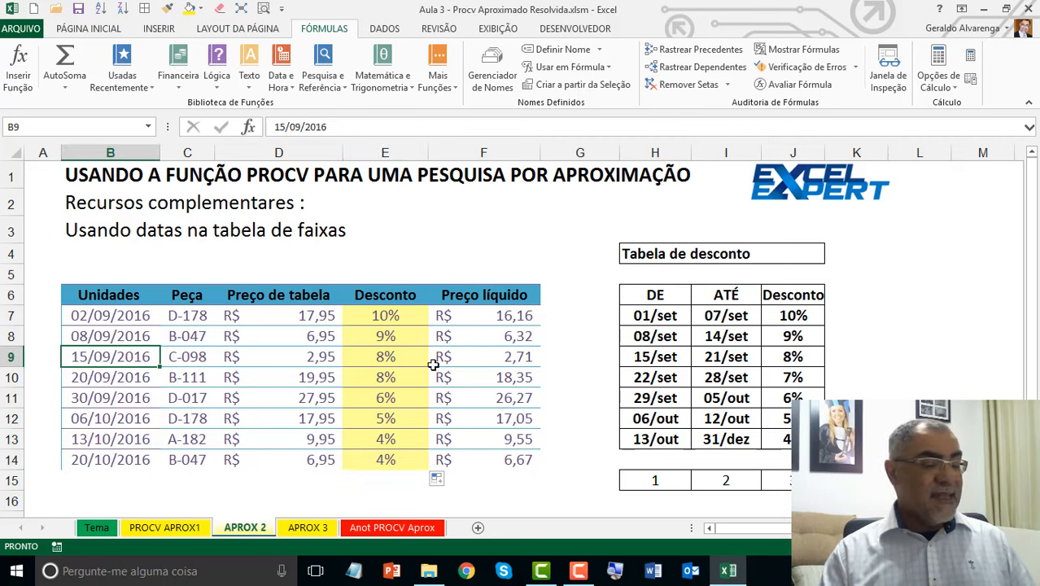
left_click_drag(655, 316, 647, 429)
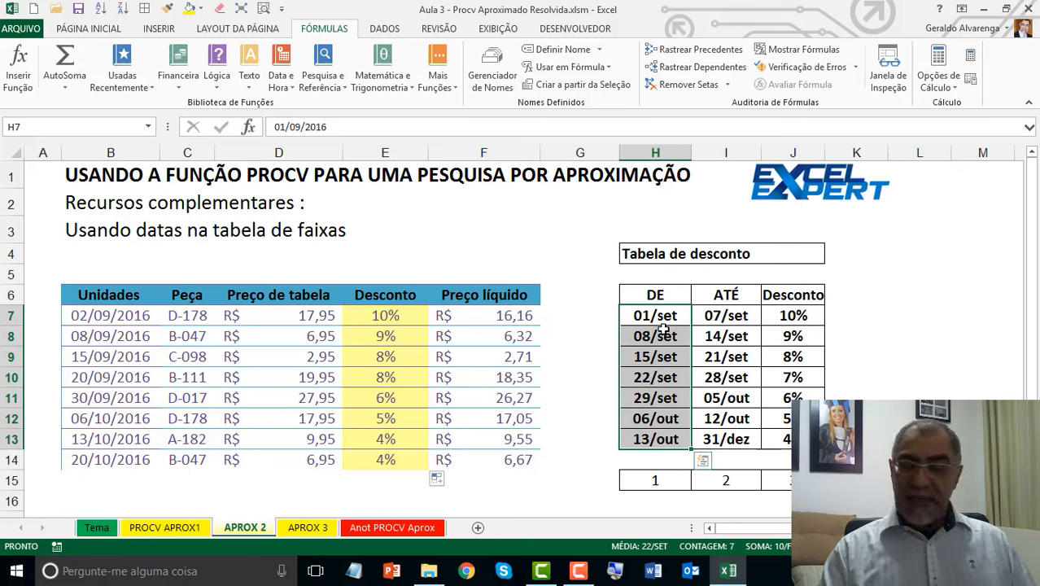
left_click_drag(669, 317, 665, 432)
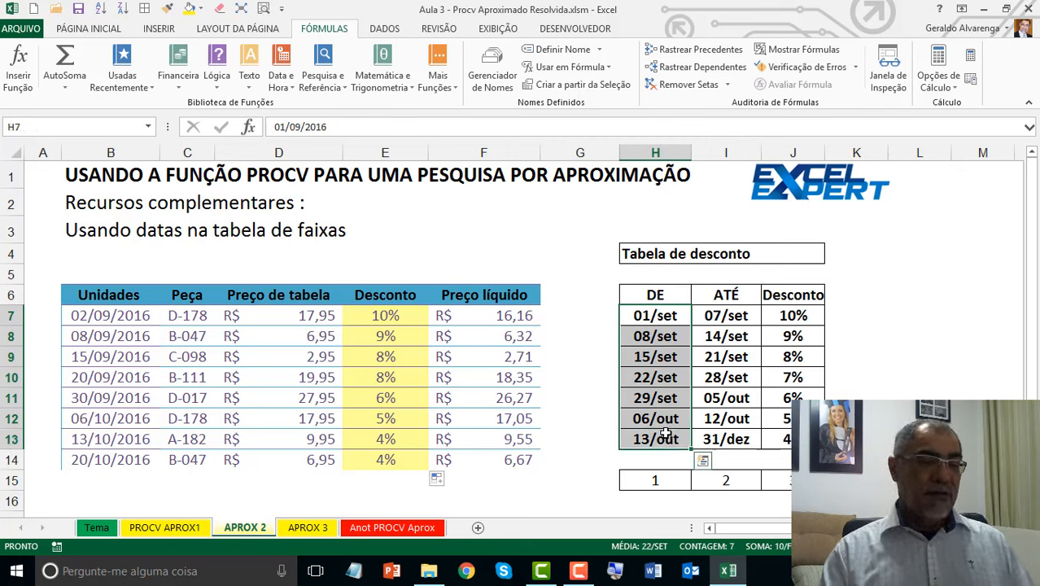
left_click(656, 321)
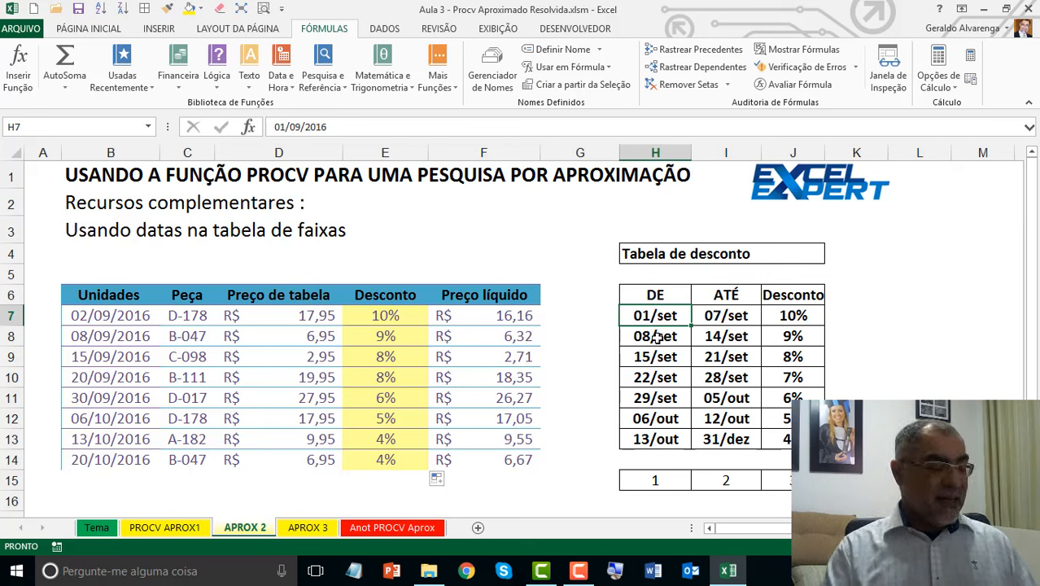
Review the three rules for the value range table on the Anot PROCV Aprox sheet
left_click(405, 528)
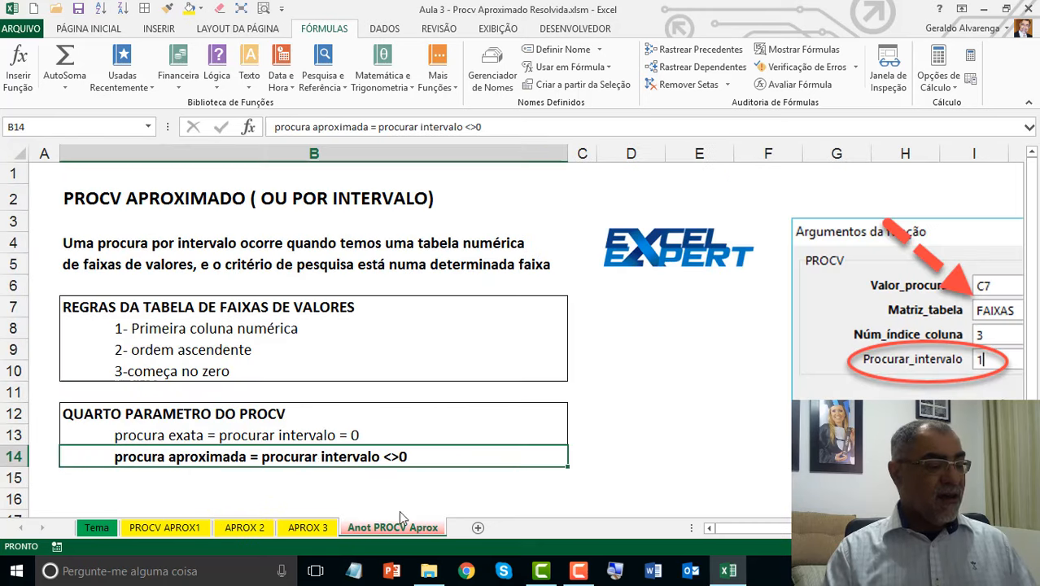
left_click(221, 350)
left_click(224, 329)
left_click(231, 351)
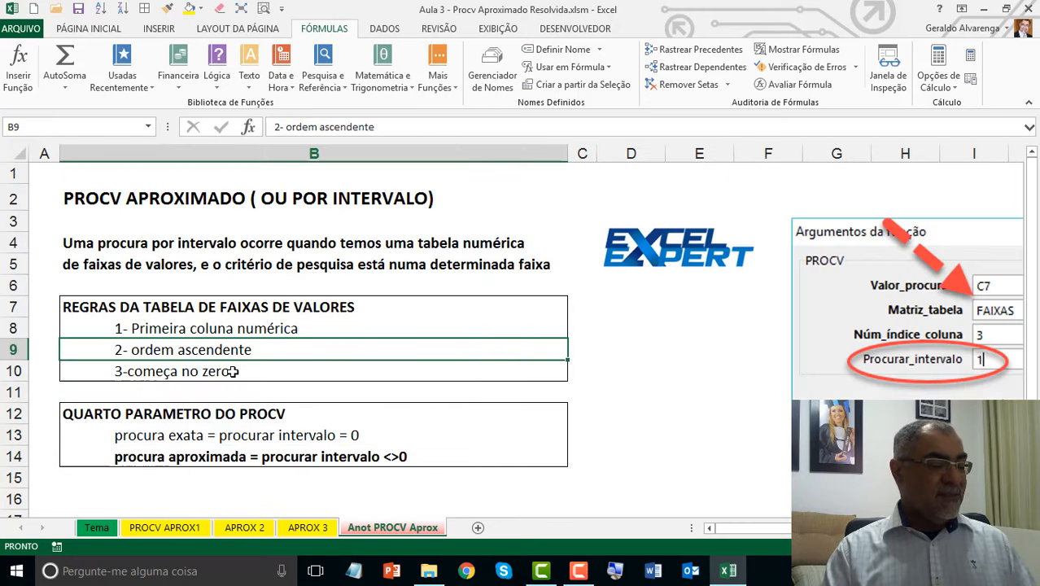
left_click(232, 371)
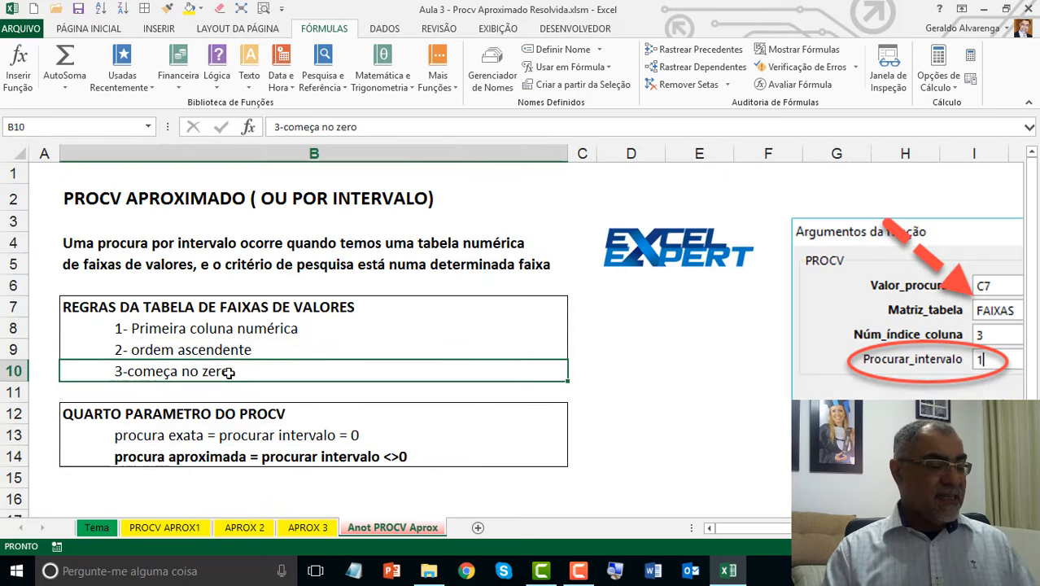
Go to the APROX 3 sheet and zoom the view to the range A1:K14
left_click(242, 530)
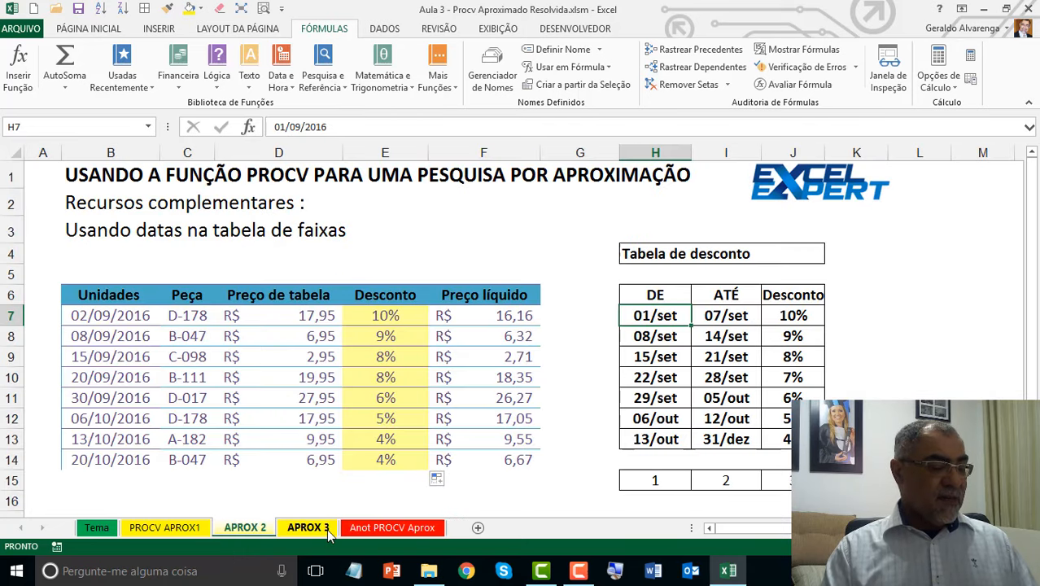
left_click(309, 528)
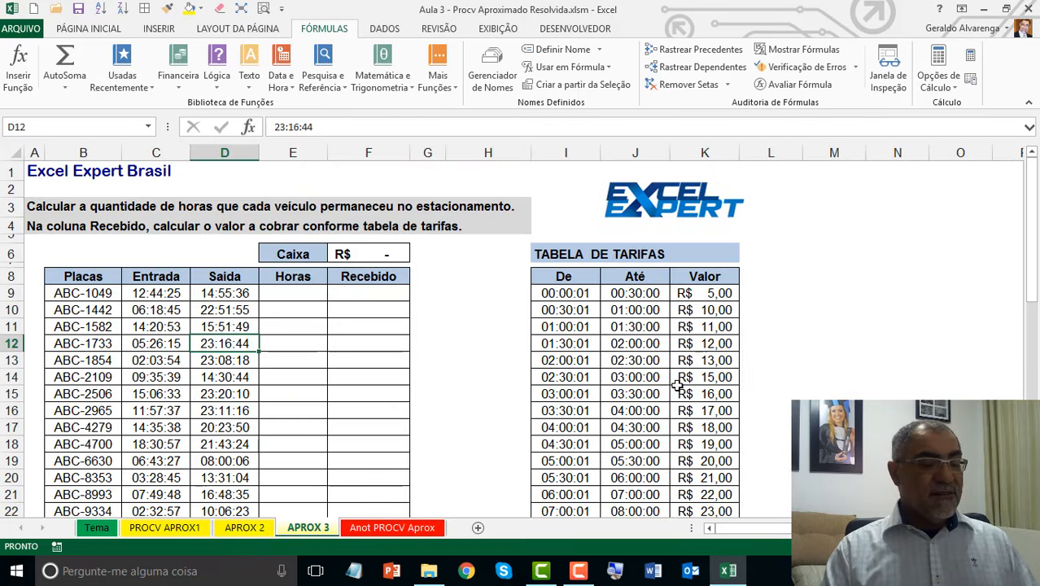
left_click_drag(696, 376, 4, 90)
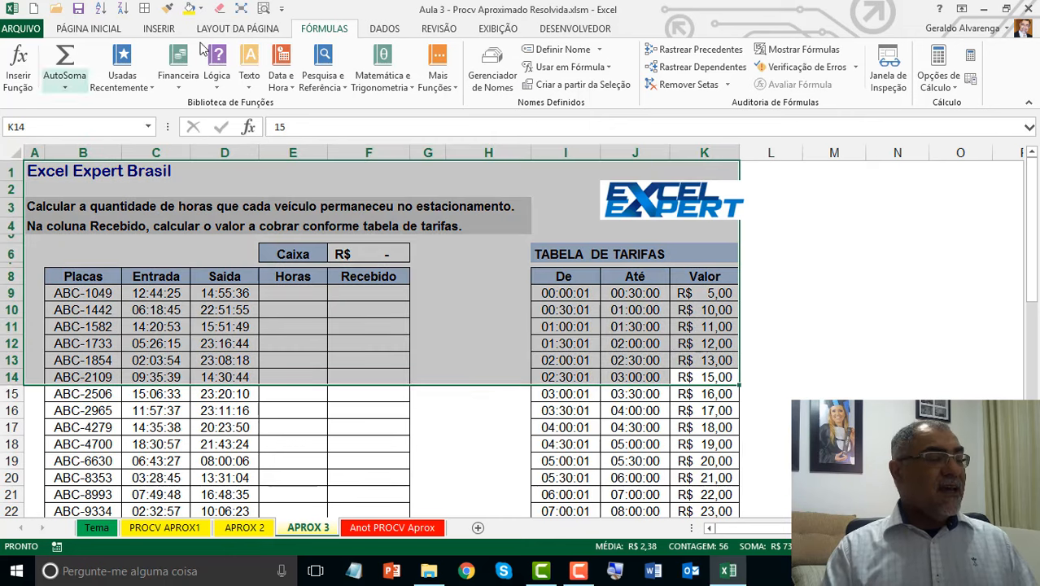
left_click(264, 8)
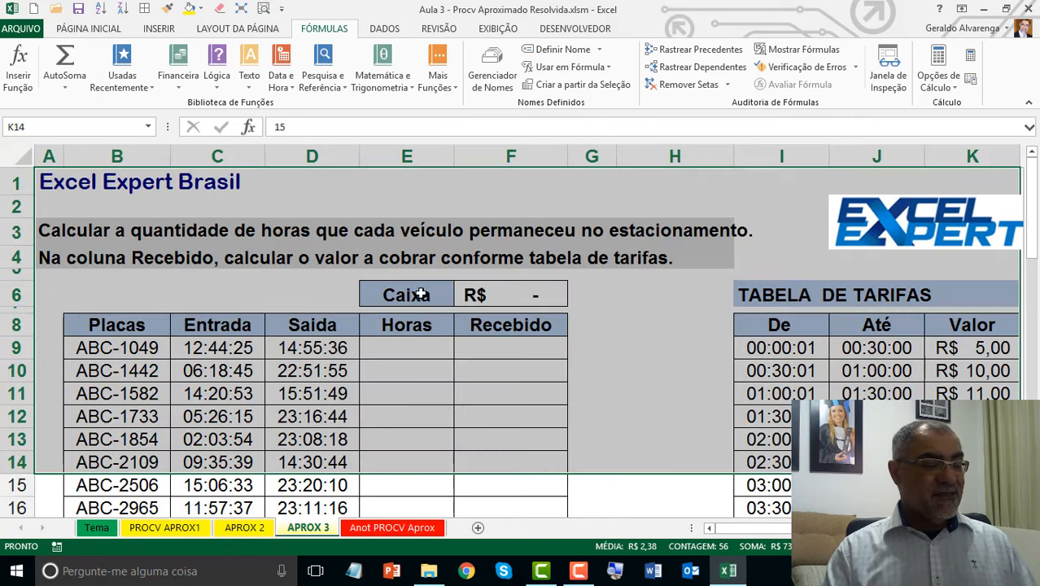
Calculate the first vehicle's parking time in E9 as exit minus entry with the formula =D9-C9
left_click(421, 347)
left_click(217, 349)
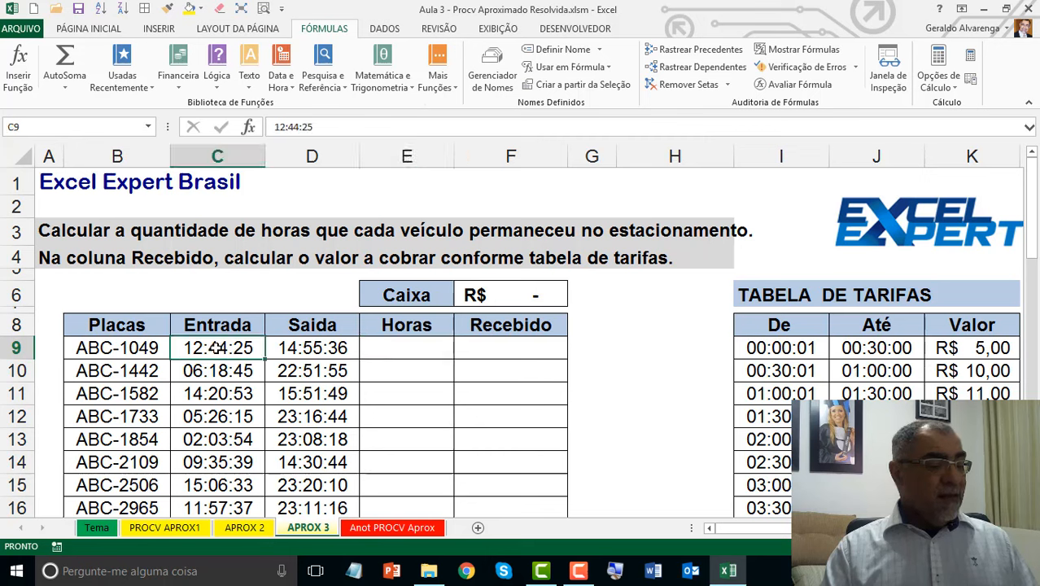
left_click(300, 348)
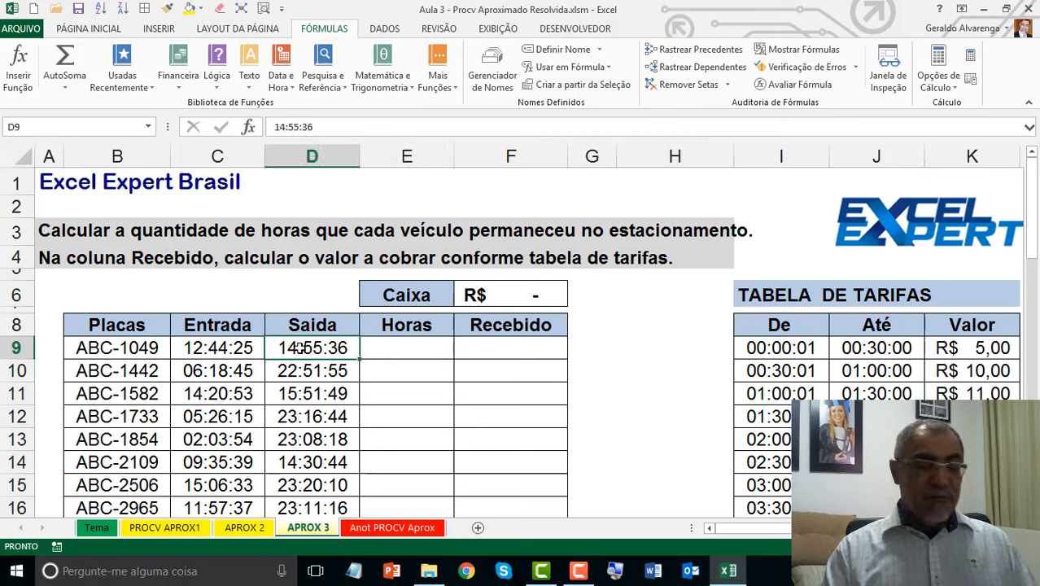
left_click(414, 348)
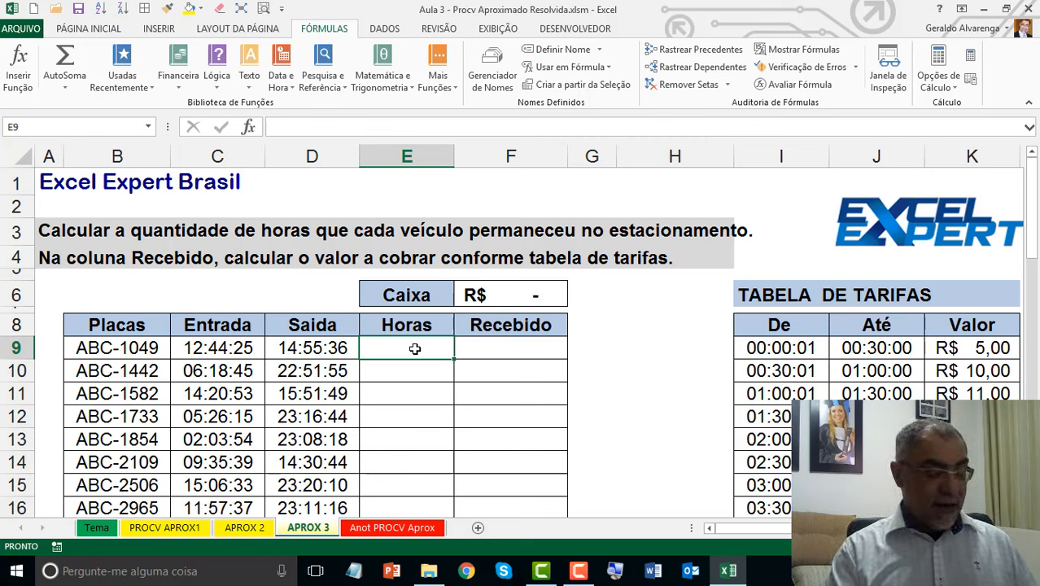
type("=")
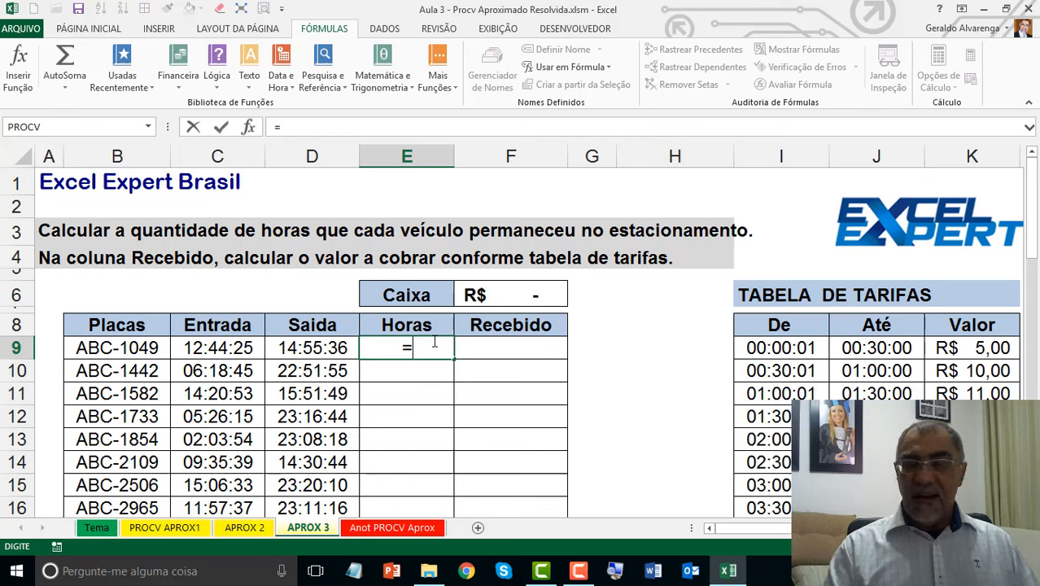
left_click(300, 342)
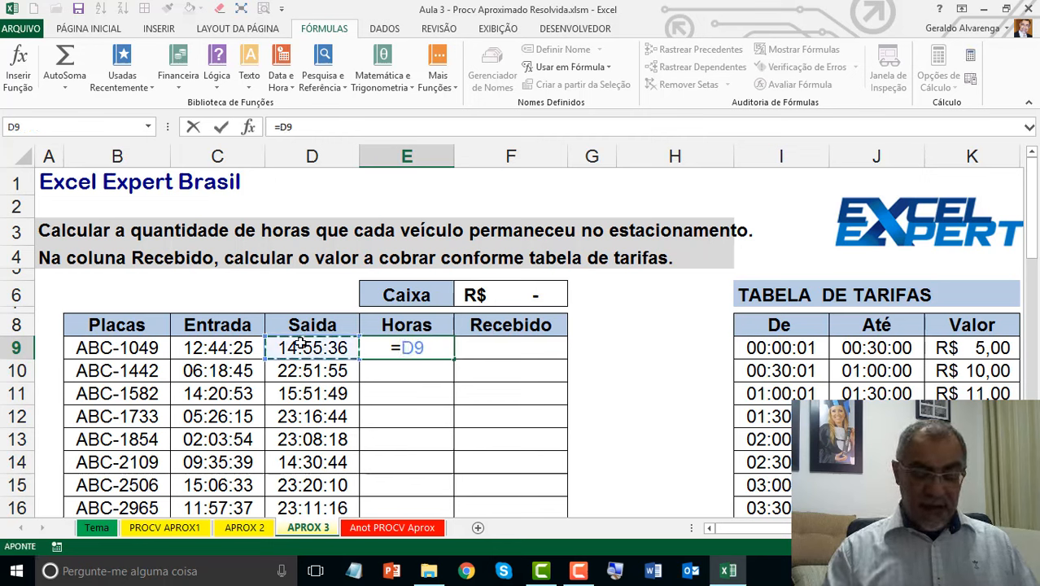
type("-")
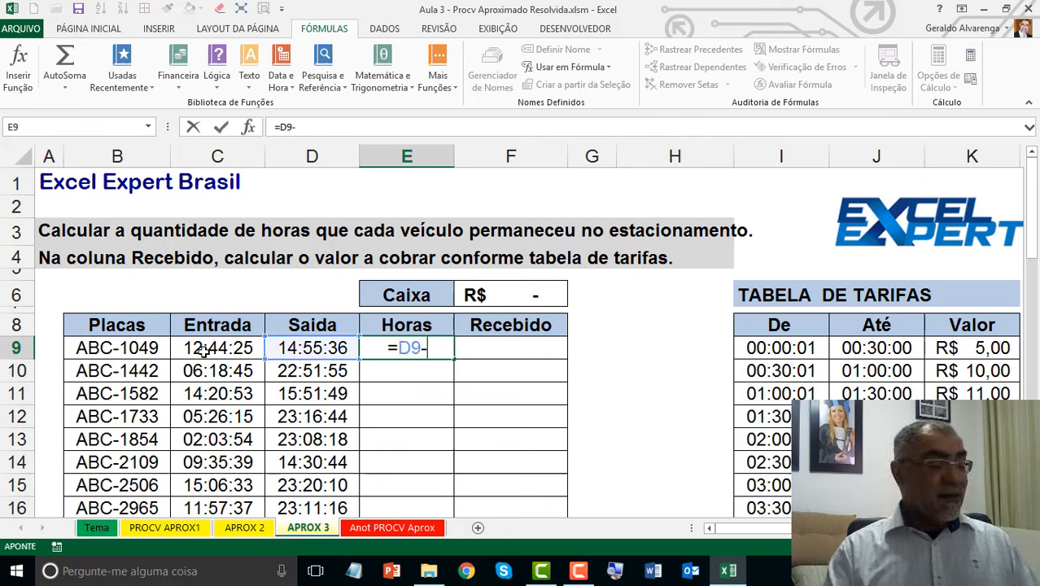
left_click(203, 349)
key("Return")
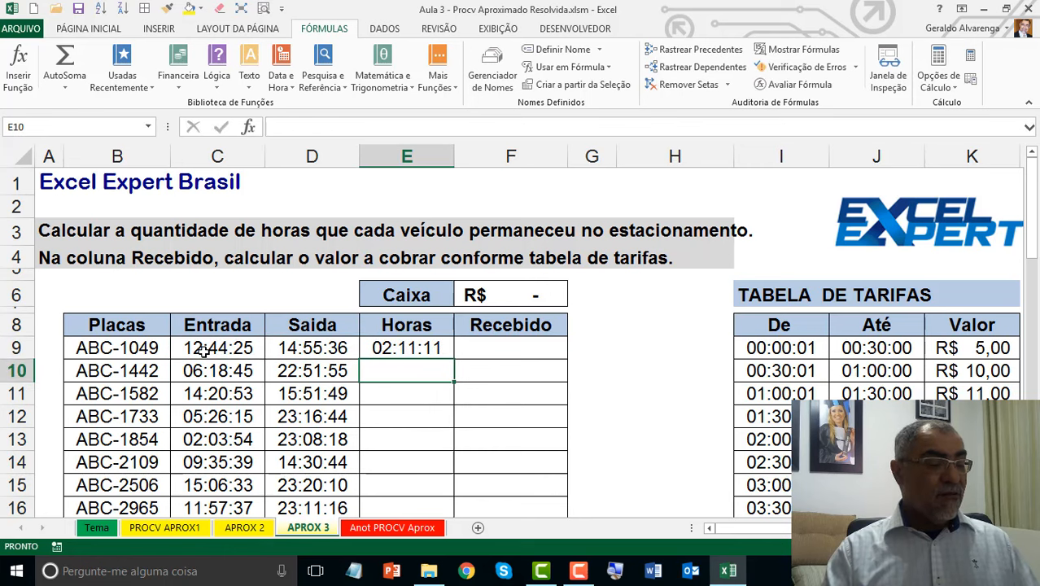
Examine the formula in E9 and the Entrada and Saida times of the first two vehicles
left_click(399, 347)
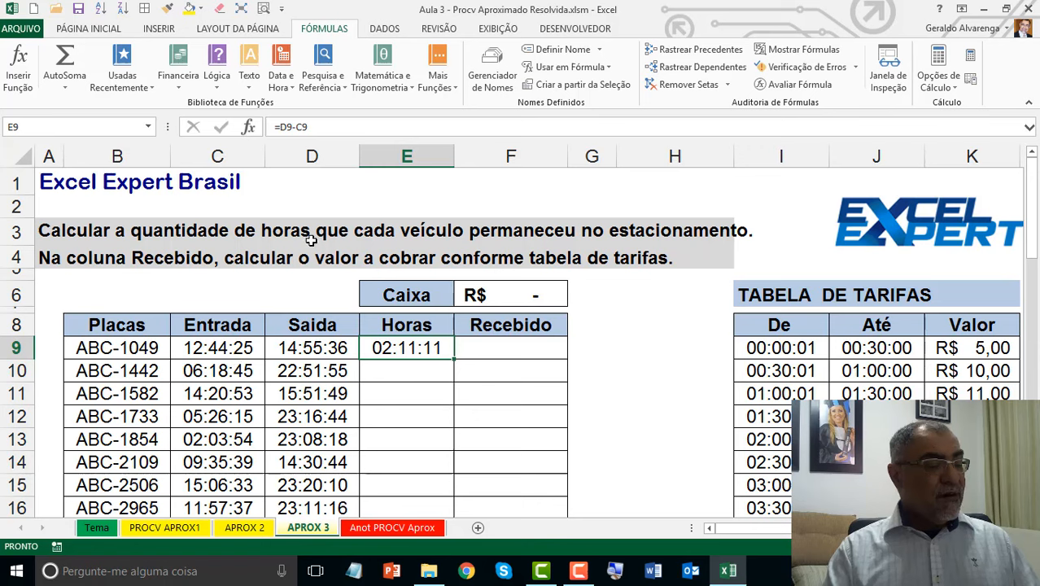
left_click(312, 158)
left_click(248, 154)
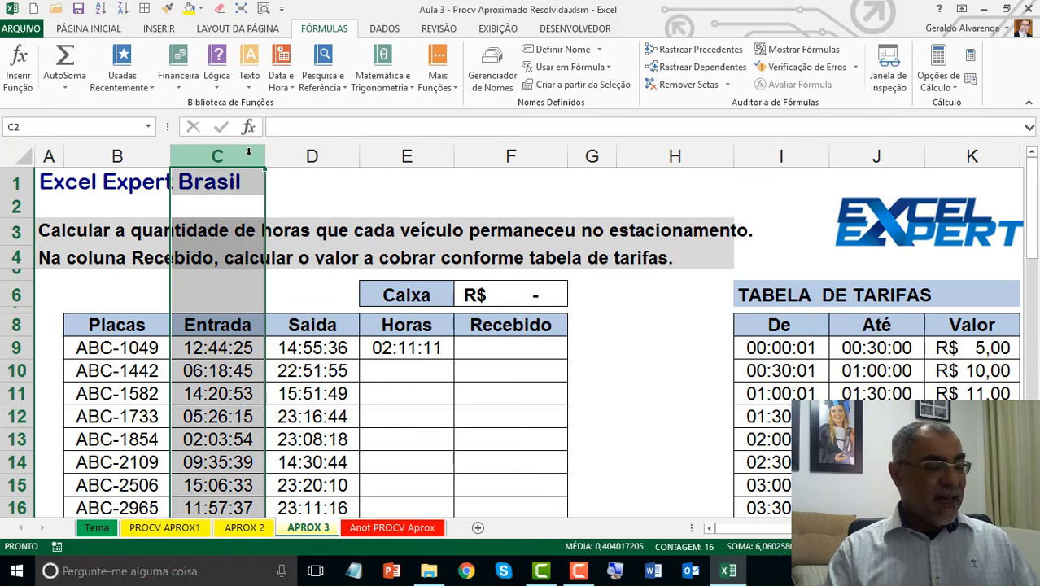
left_click(314, 348)
left_click(223, 349)
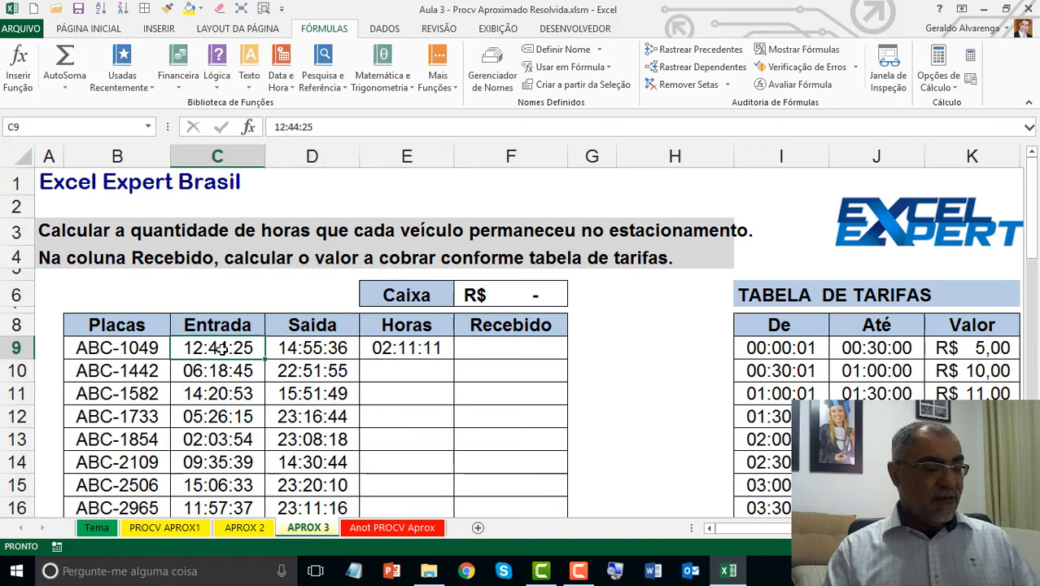
left_click(328, 348)
left_click(186, 371)
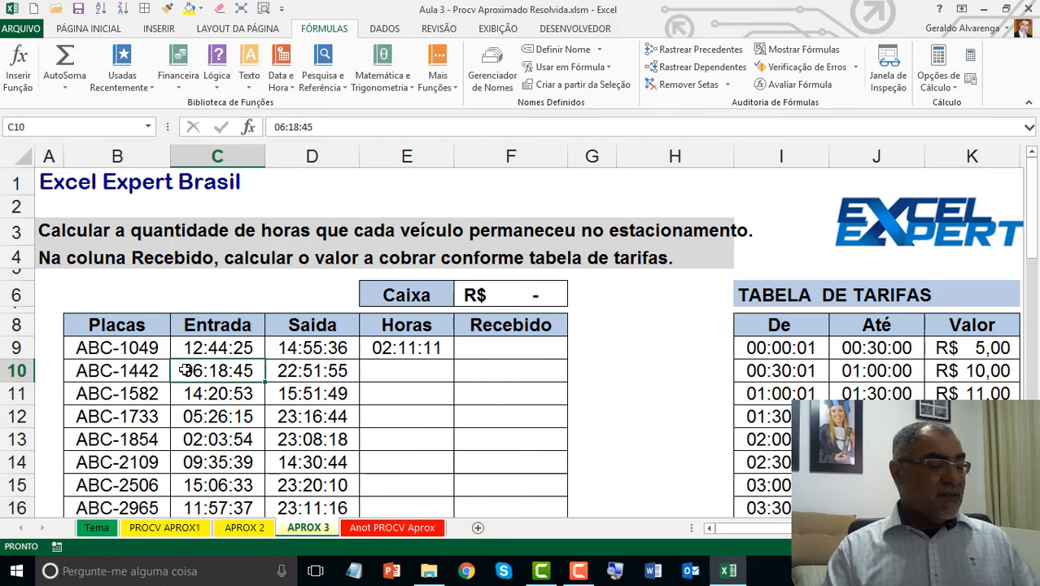
left_click(319, 371)
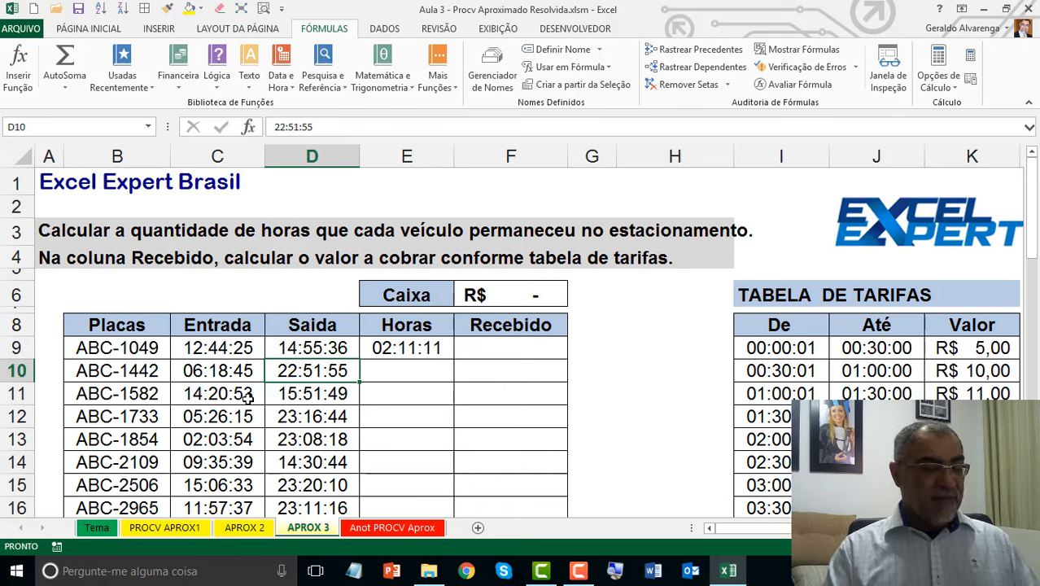
Fill the parking time formula from E9 down the Horas column for all vehicles
left_click(373, 346)
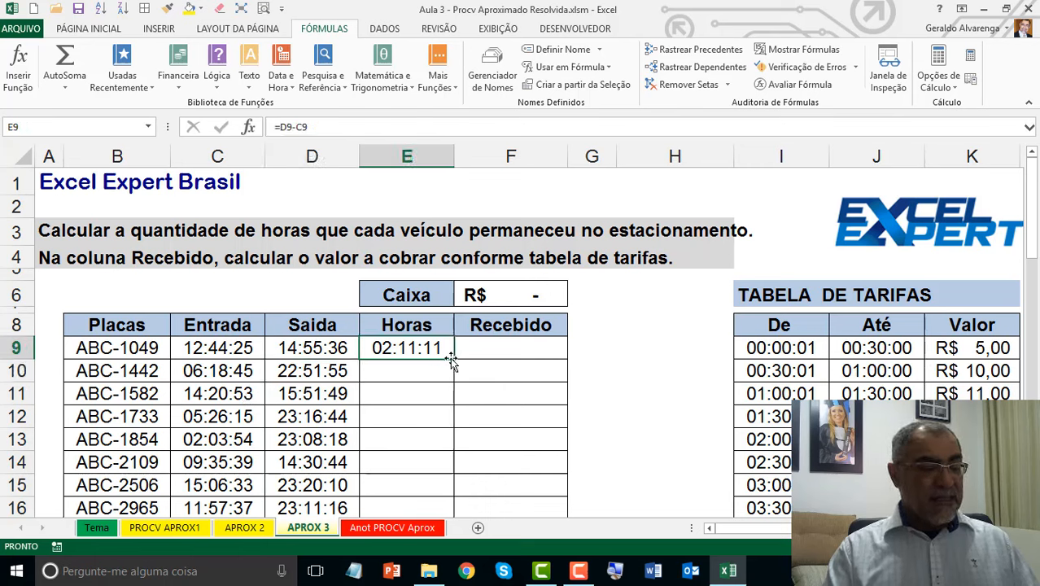
double_click(452, 360)
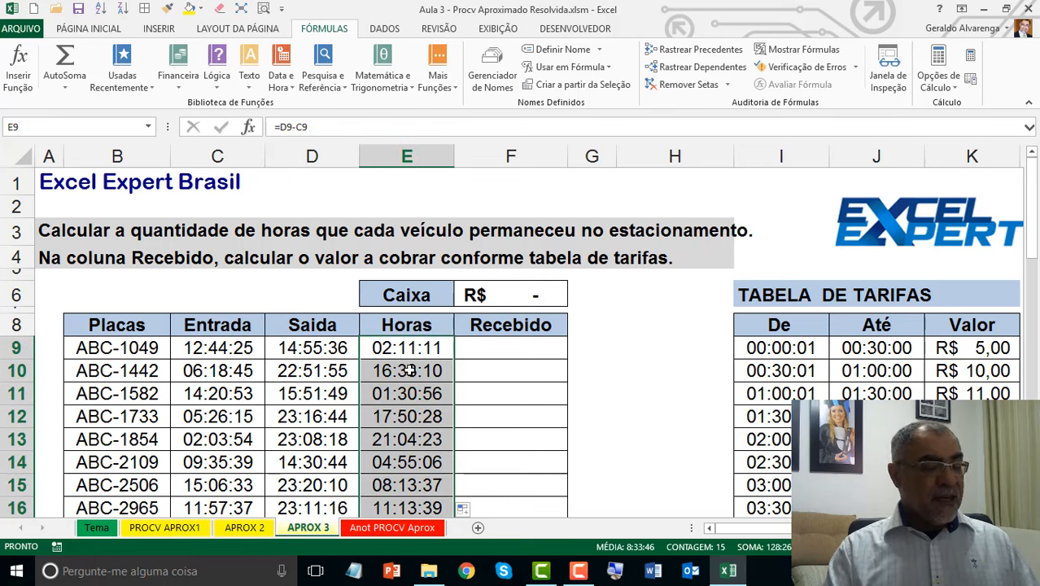
left_click_drag(1032, 243, 1036, 265)
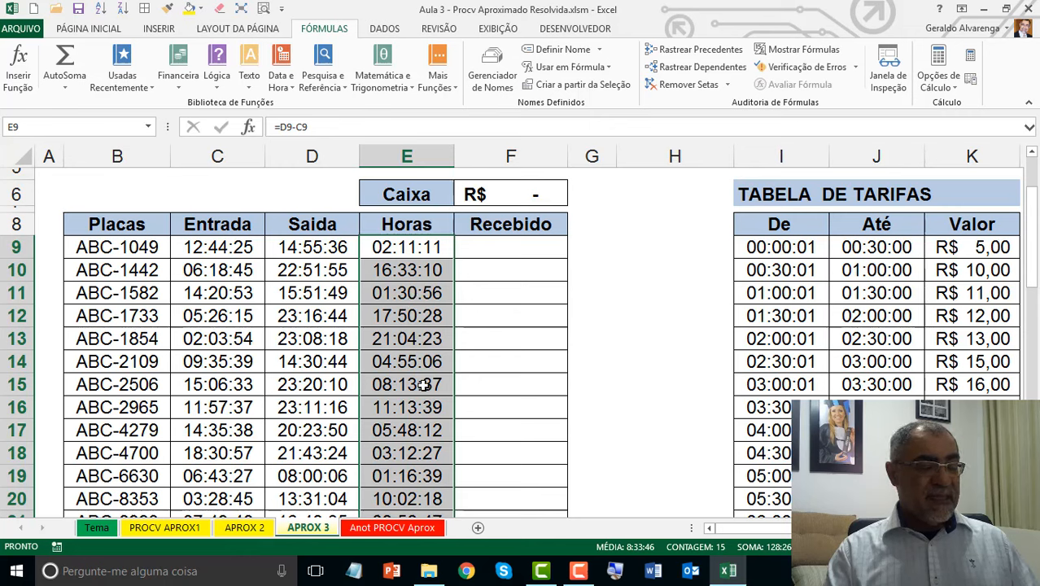
Match the first vehicle's time in E9 to its bracket in the tariff table and enter 13 in F9
left_click(424, 248)
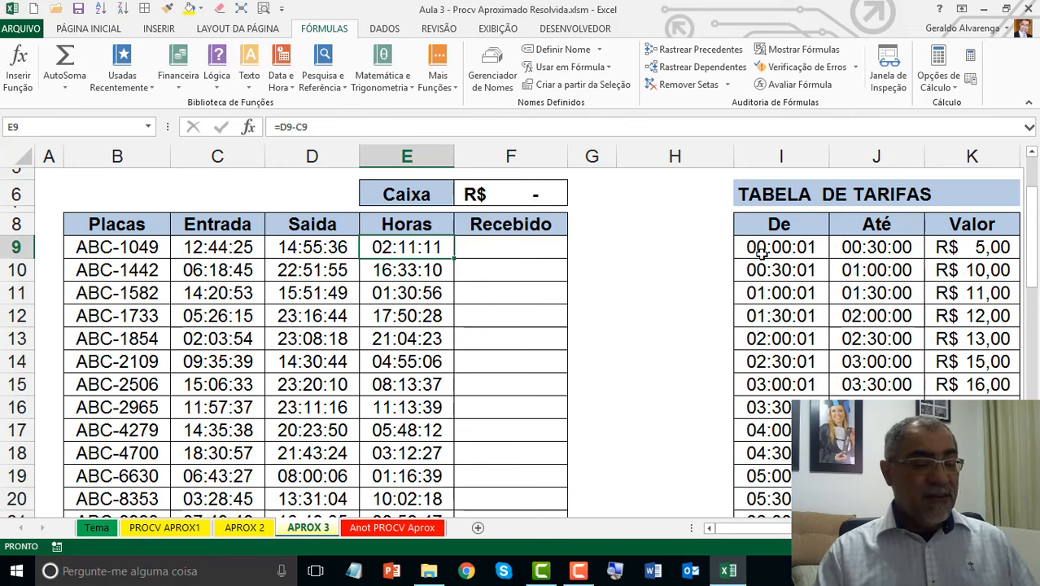
left_click_drag(762, 249, 944, 407)
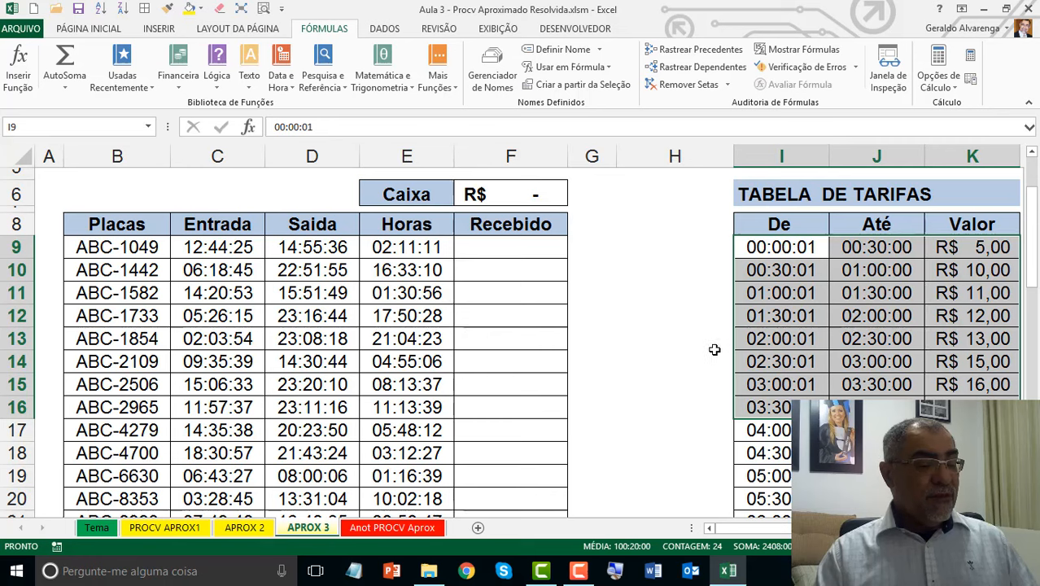
left_click(774, 341)
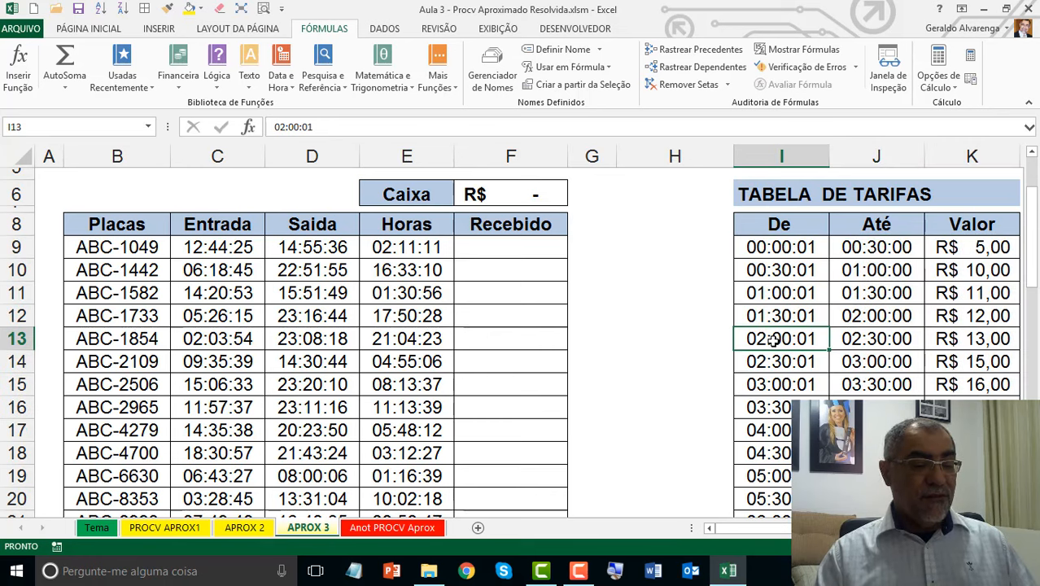
left_click_drag(774, 342, 838, 340)
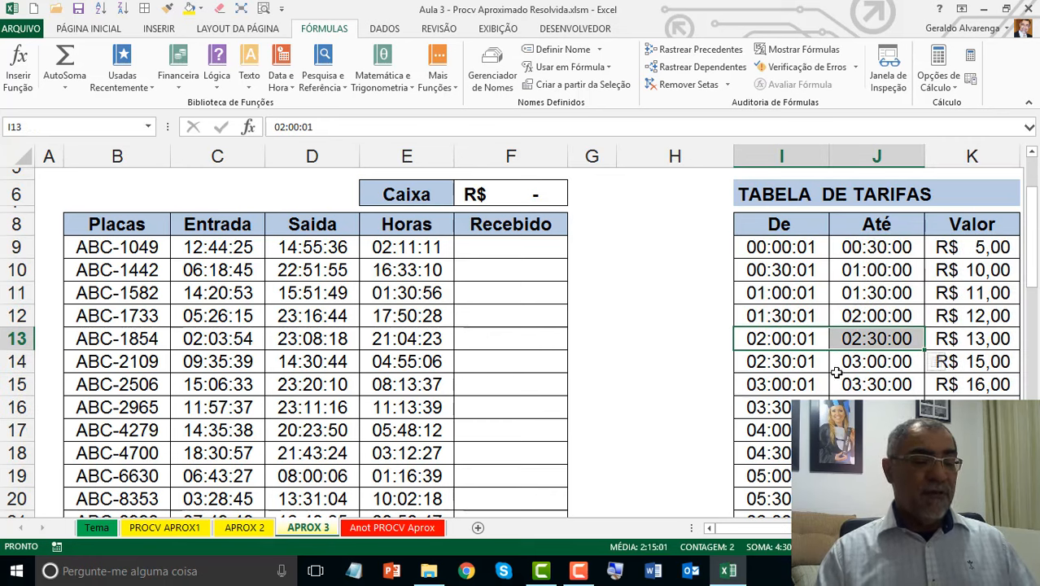
left_click(965, 336)
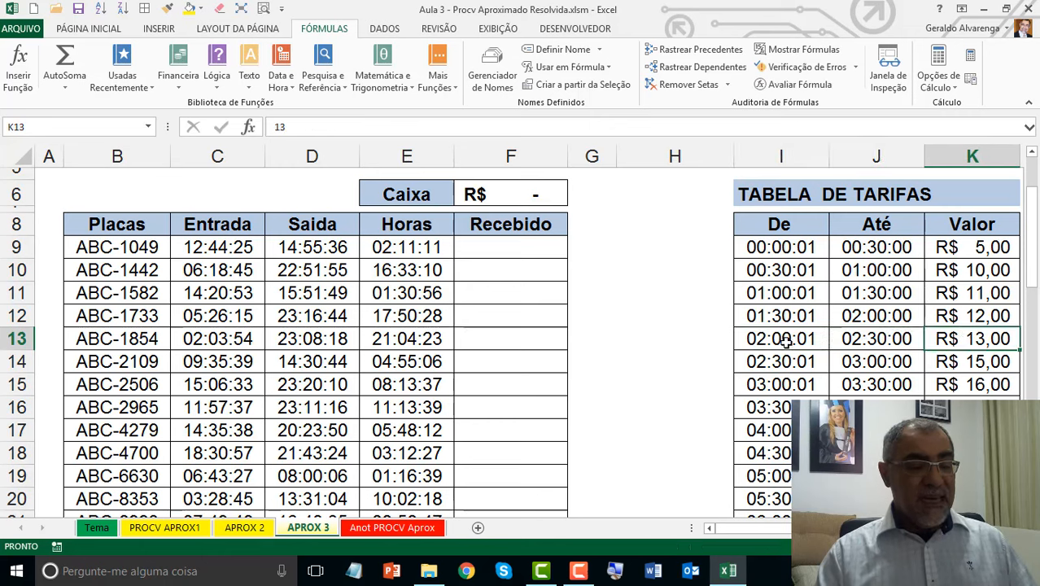
left_click_drag(786, 341, 993, 342)
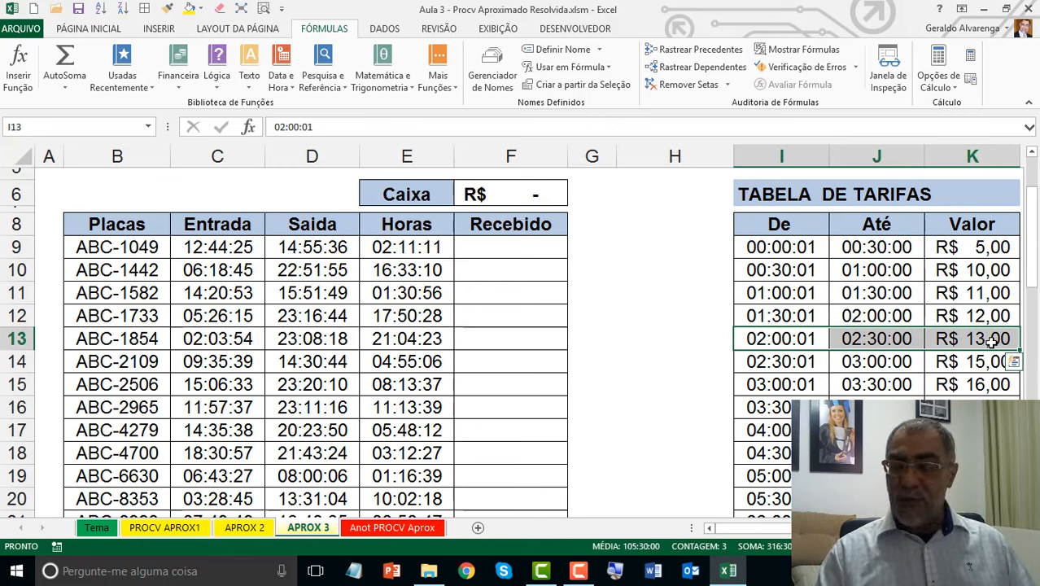
left_click(525, 246)
type("1")
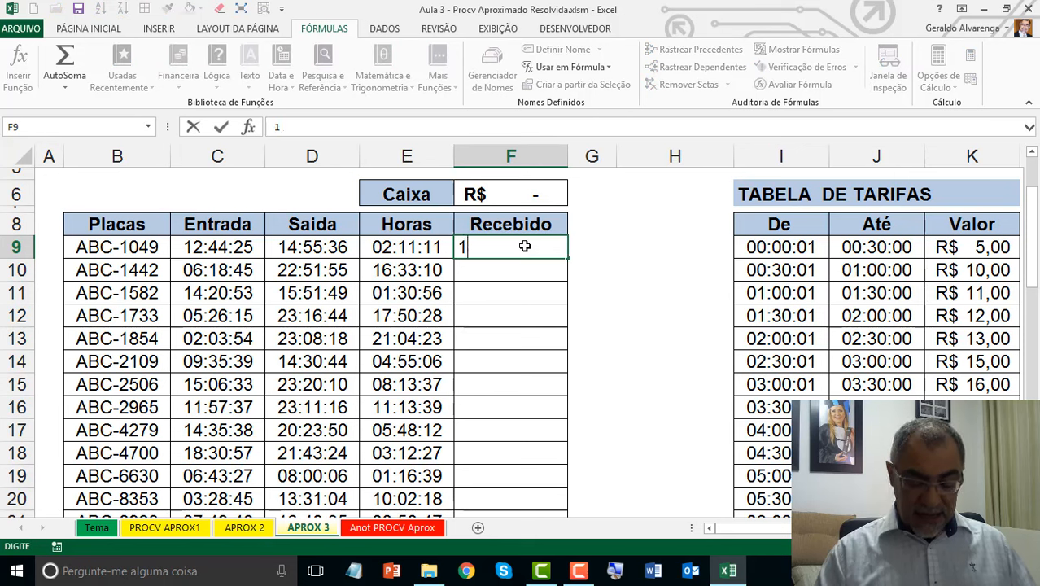
type("3")
key("Return")
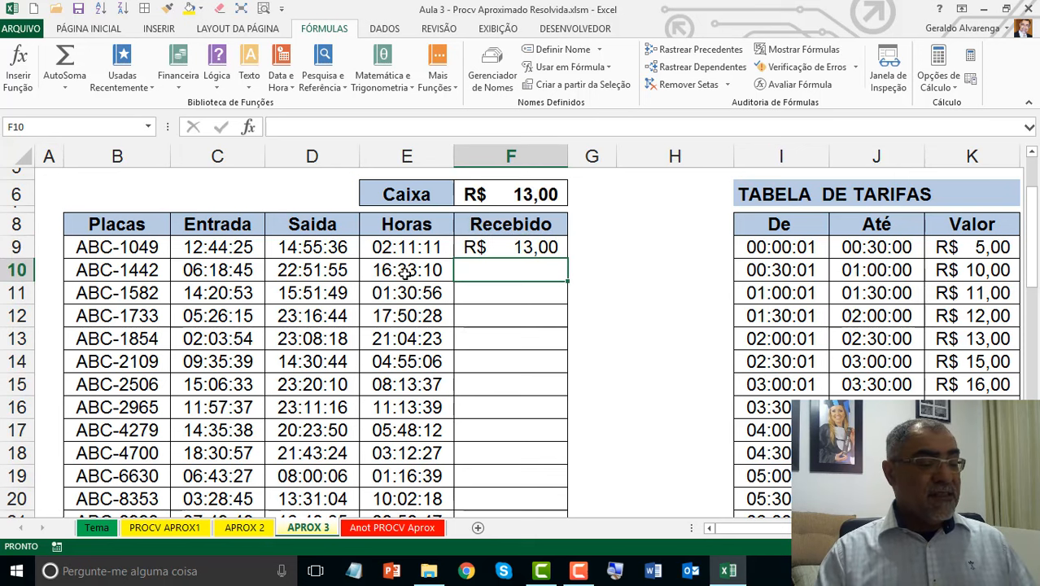
Match the second vehicle's time in E10 to its bracket in the tariff table and enter 32 in F10
left_click(404, 274)
left_click_drag(1032, 260, 1039, 399)
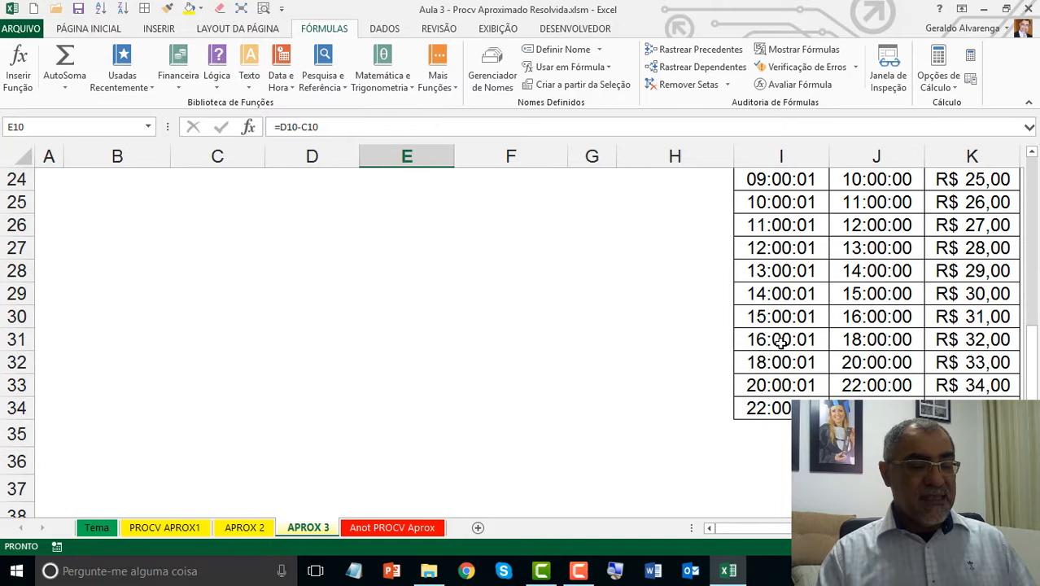
left_click_drag(780, 340, 879, 336)
left_click(977, 340)
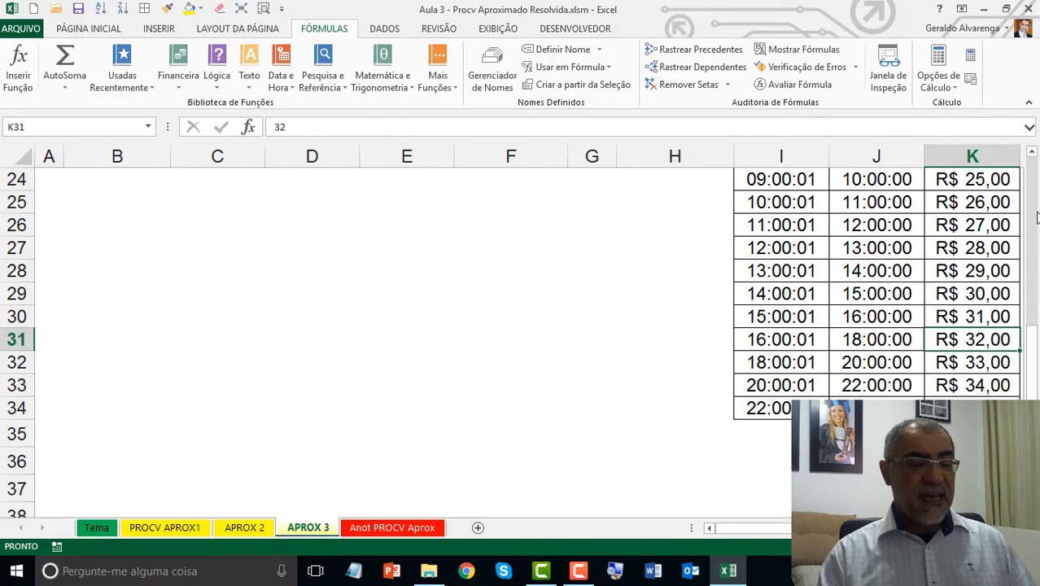
left_click(1035, 212)
left_click(494, 368)
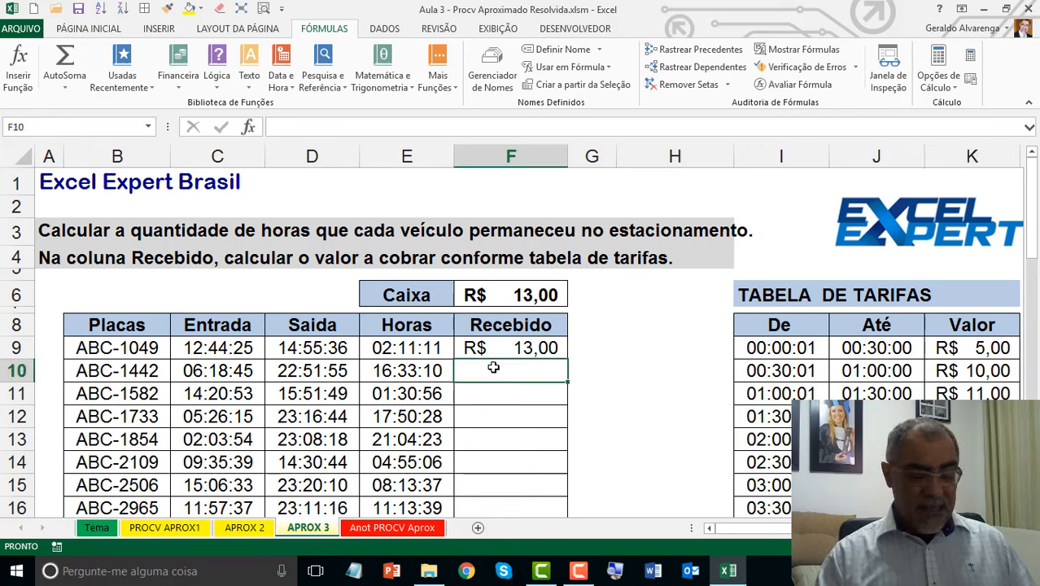
type("32")
key("Return")
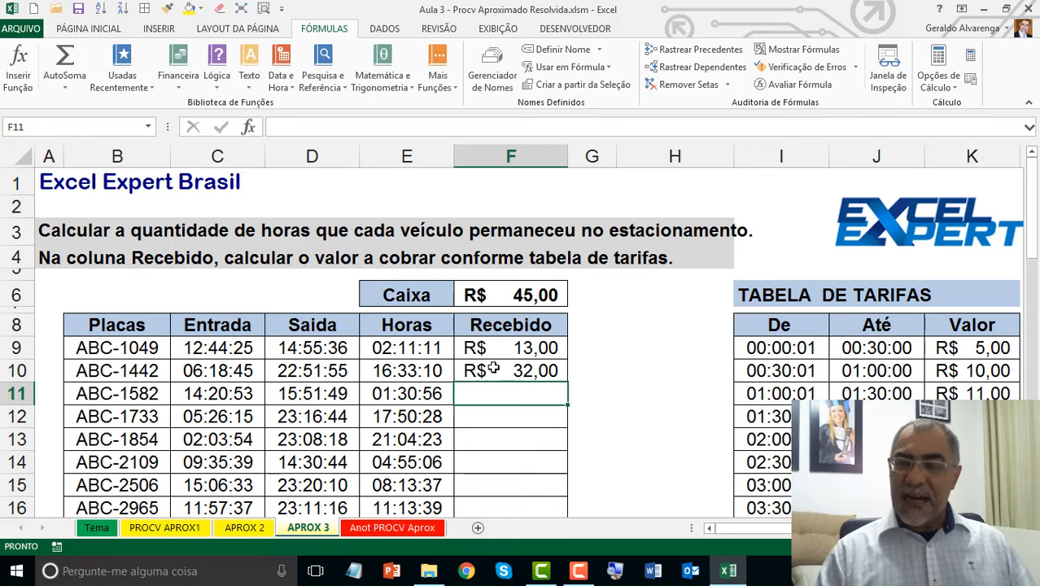
Clear the manually entered charges from F9:F10
left_click_drag(500, 342, 504, 368)
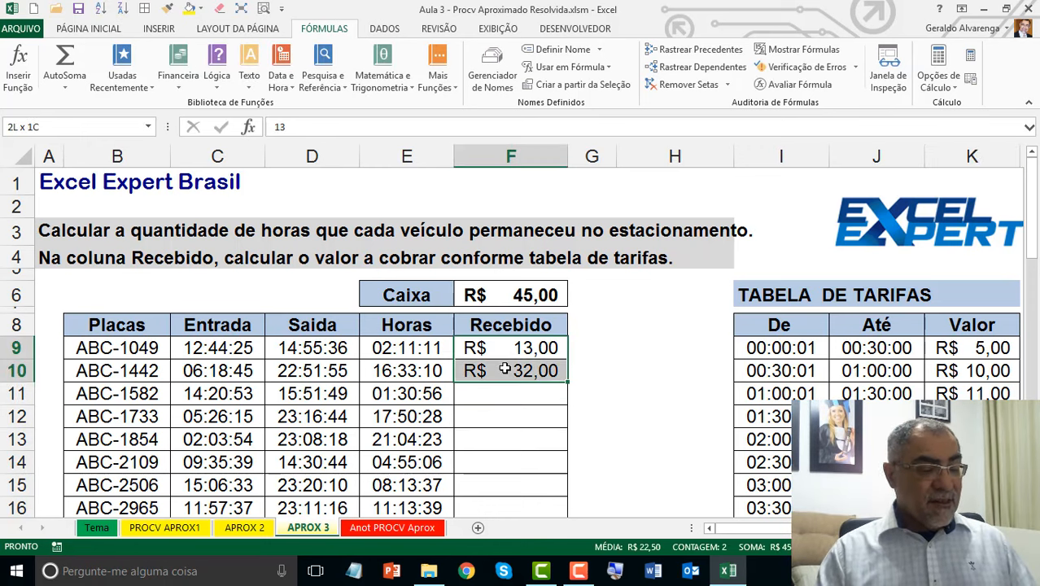
key("Delete")
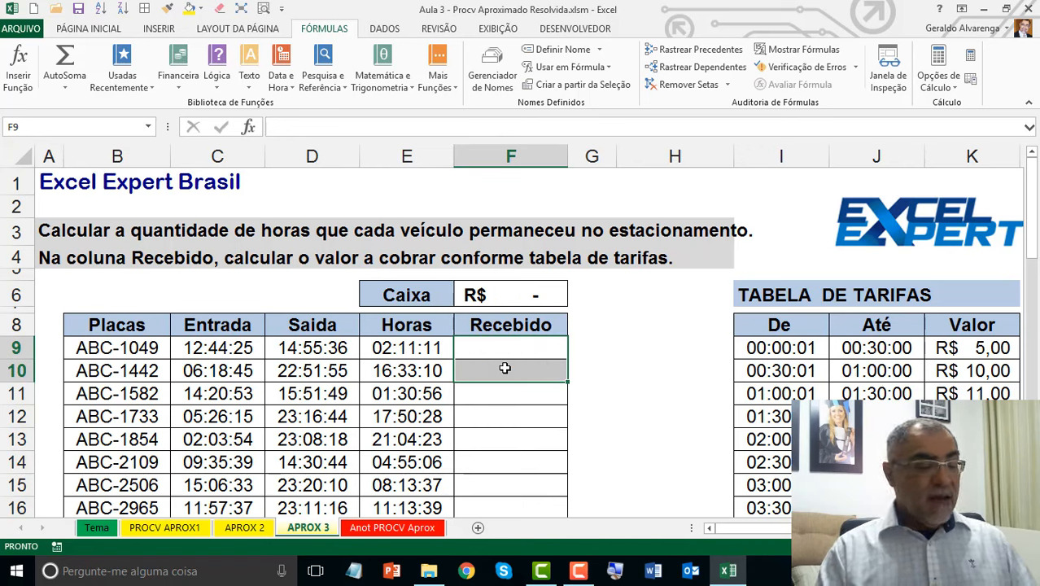
left_click(527, 349)
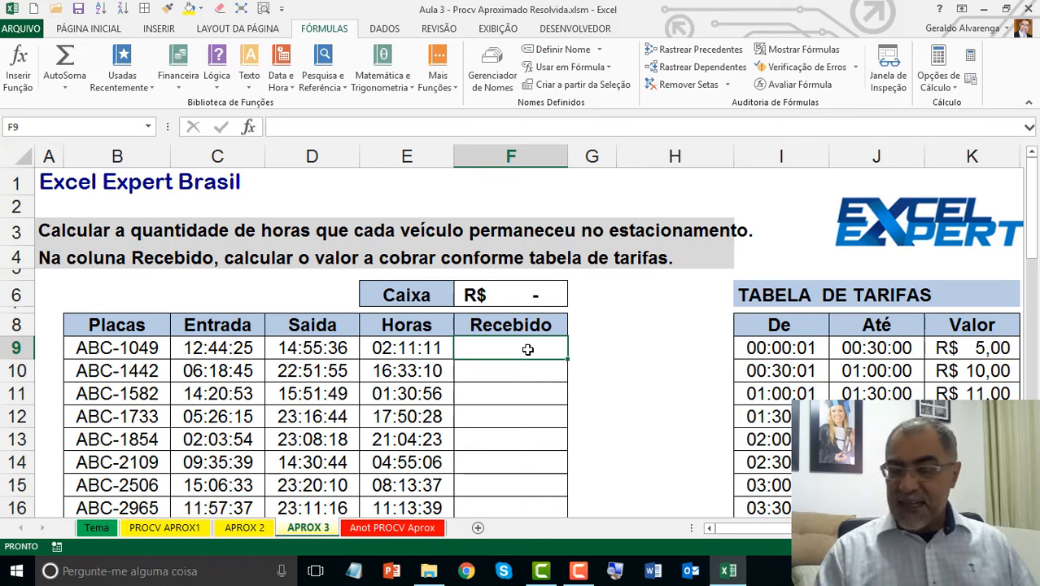
left_click(325, 86)
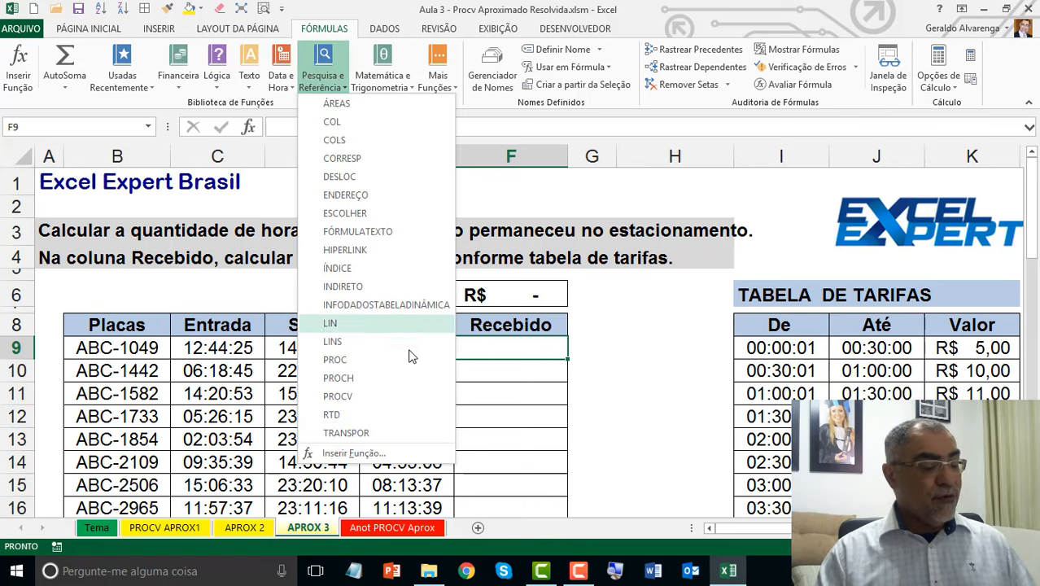
left_click(404, 397)
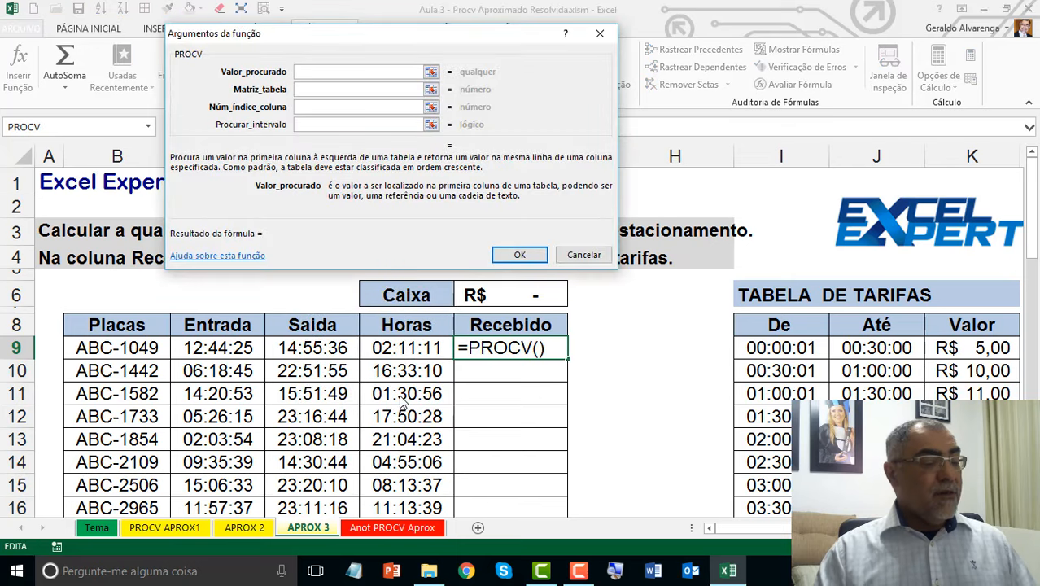
left_click(424, 348)
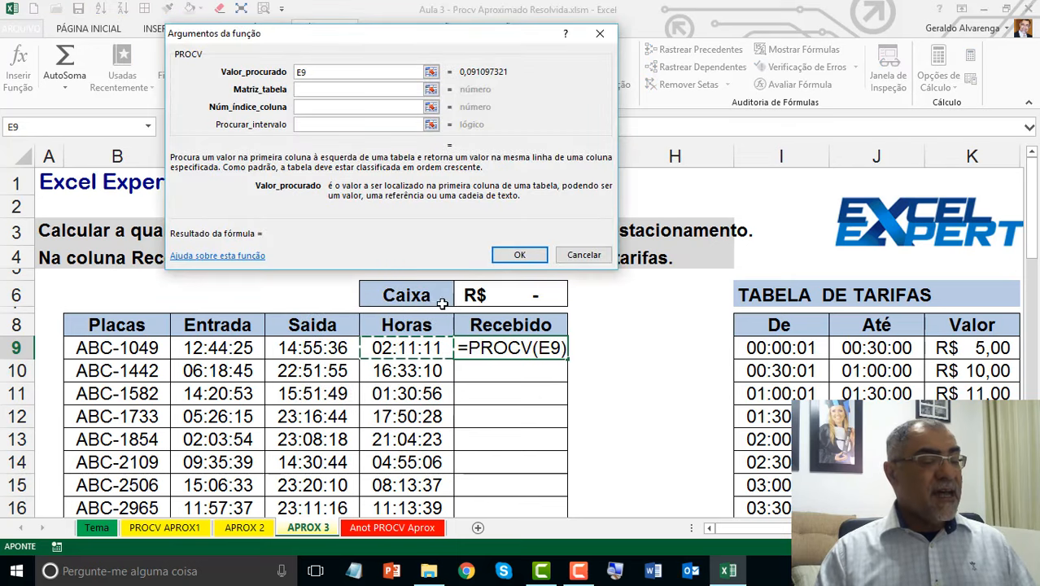
left_click(573, 257)
Name the whole tariff table, headers included, from I8 to K34 as MX_TARIFAS
left_click(757, 327)
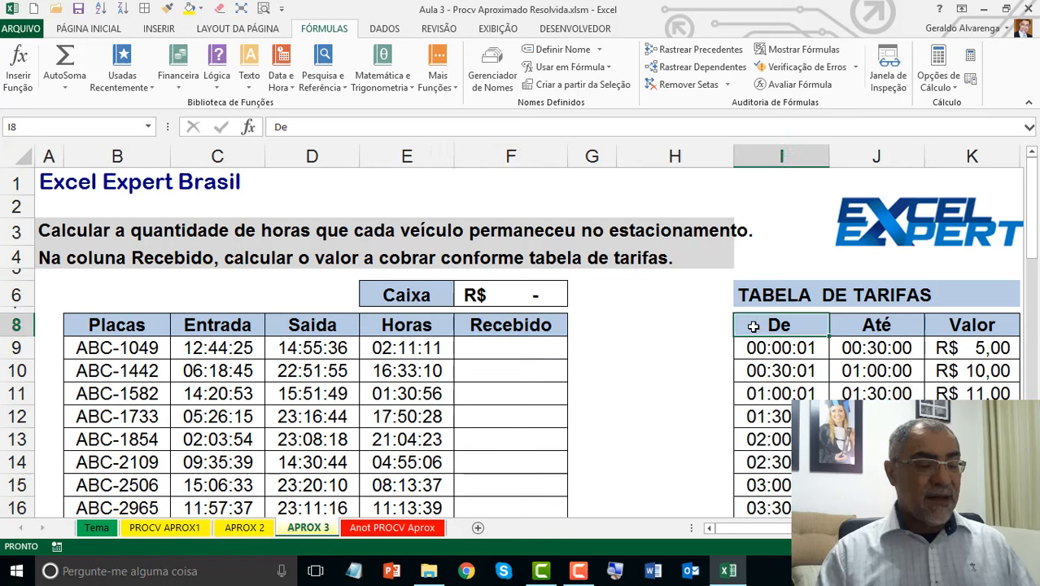
left_click(243, 9)
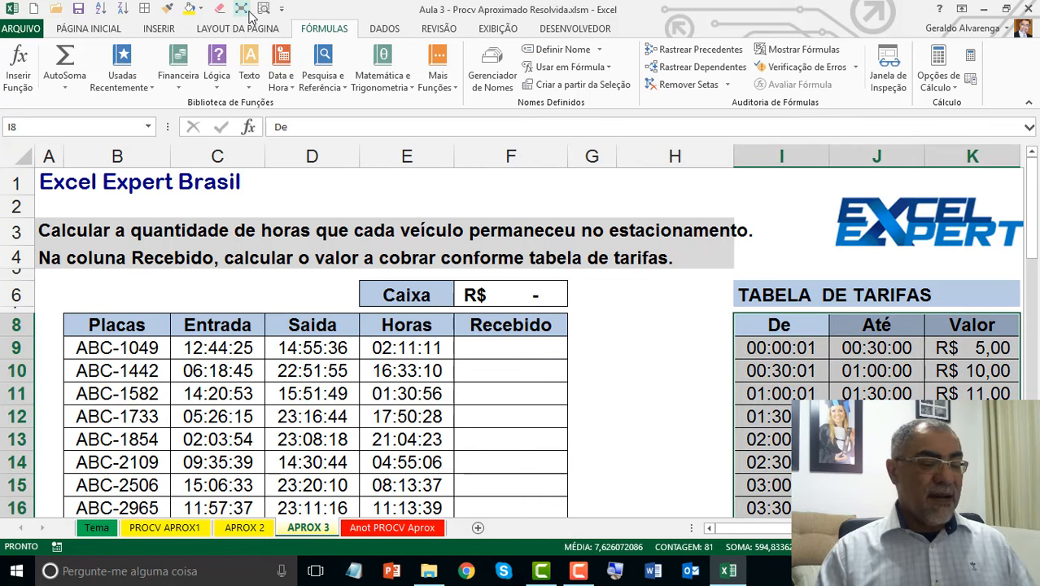
left_click(29, 124)
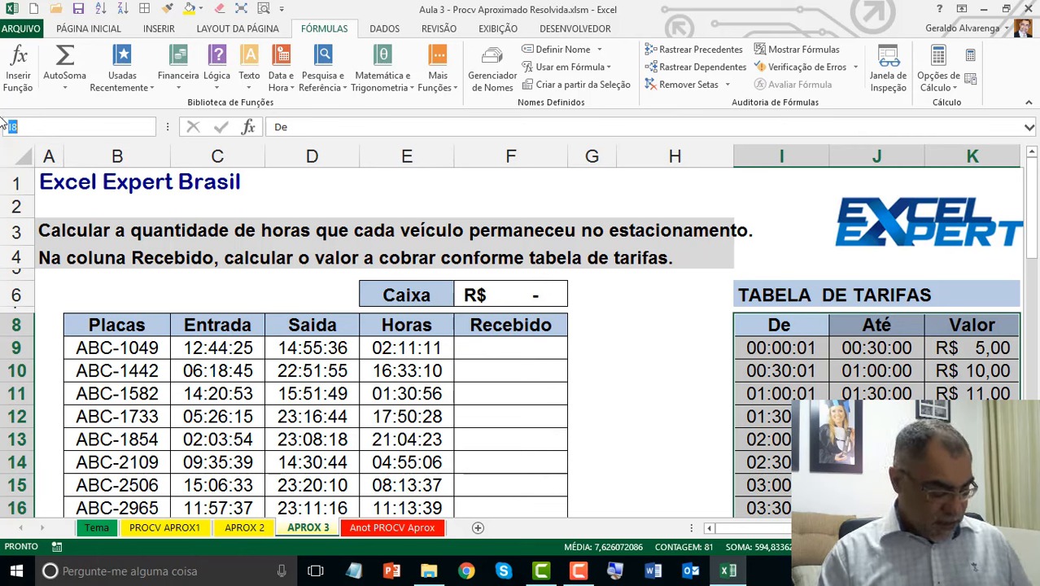
type("MX_")
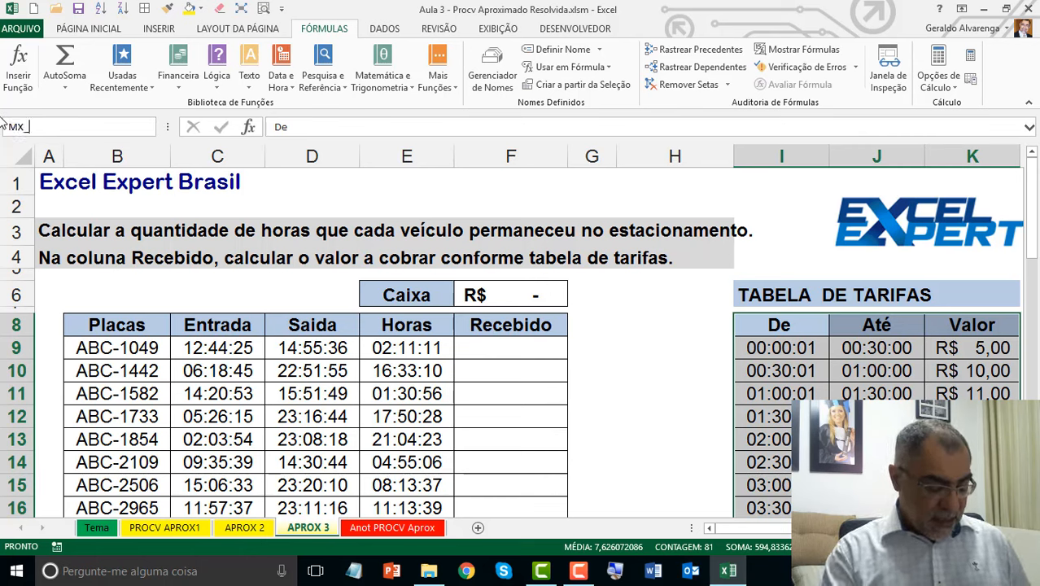
type("TARIFASS")
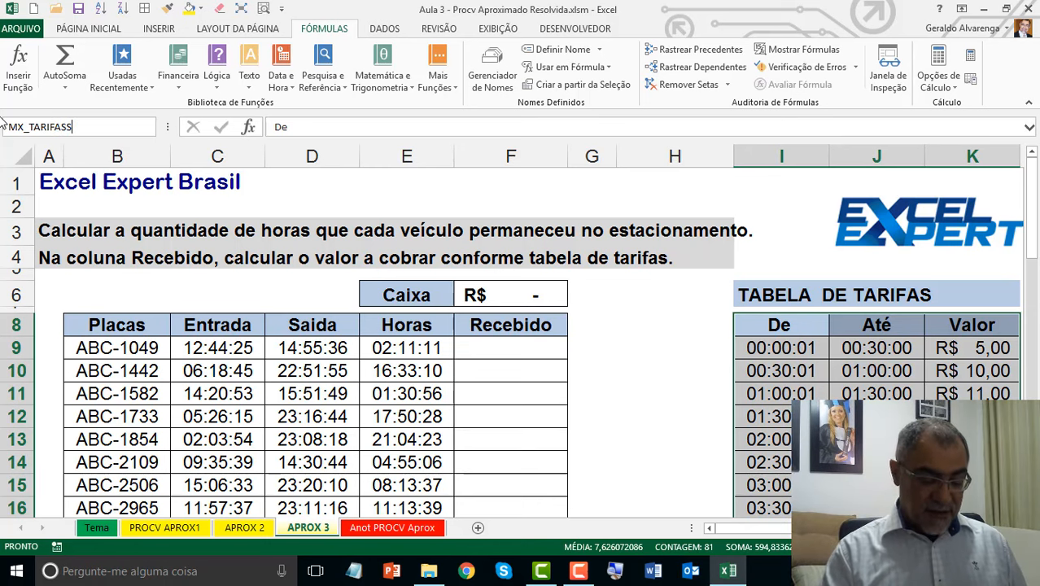
key("Return")
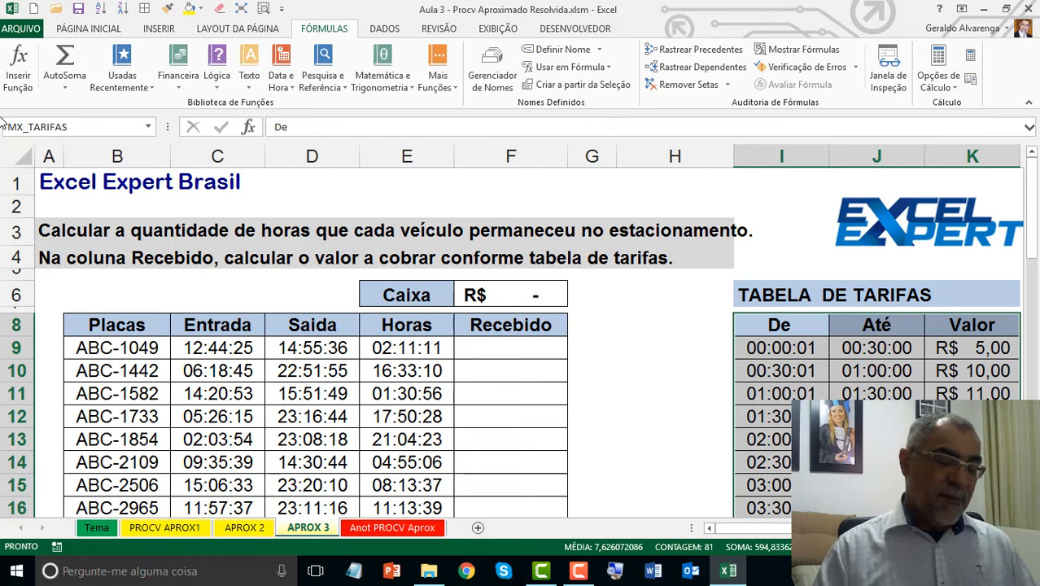
Start a PROCV function in F9 with E9 as the lookup value and the named range MX_TARIFAS as the table
left_click(510, 349)
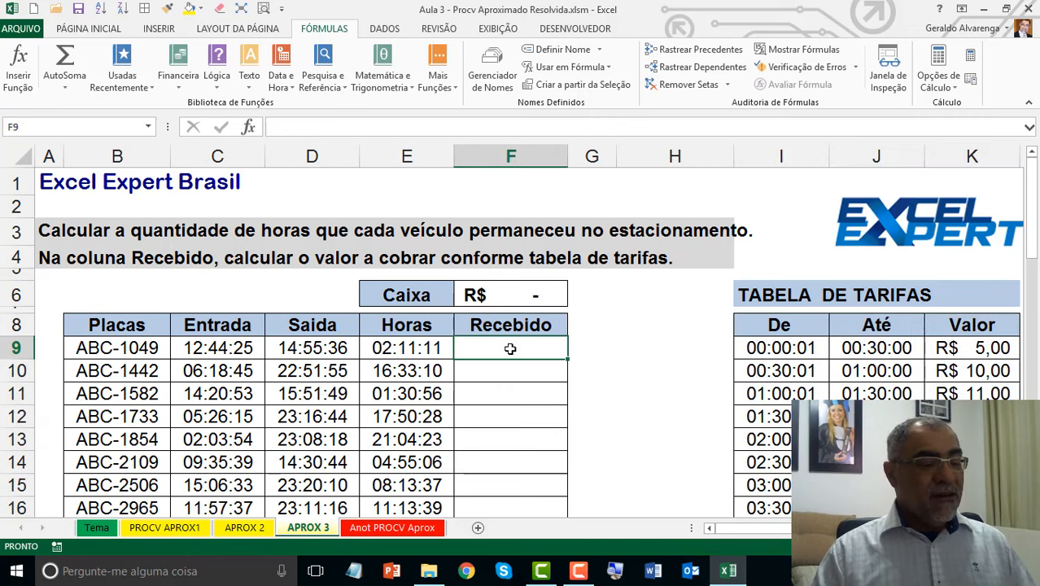
left_click(313, 91)
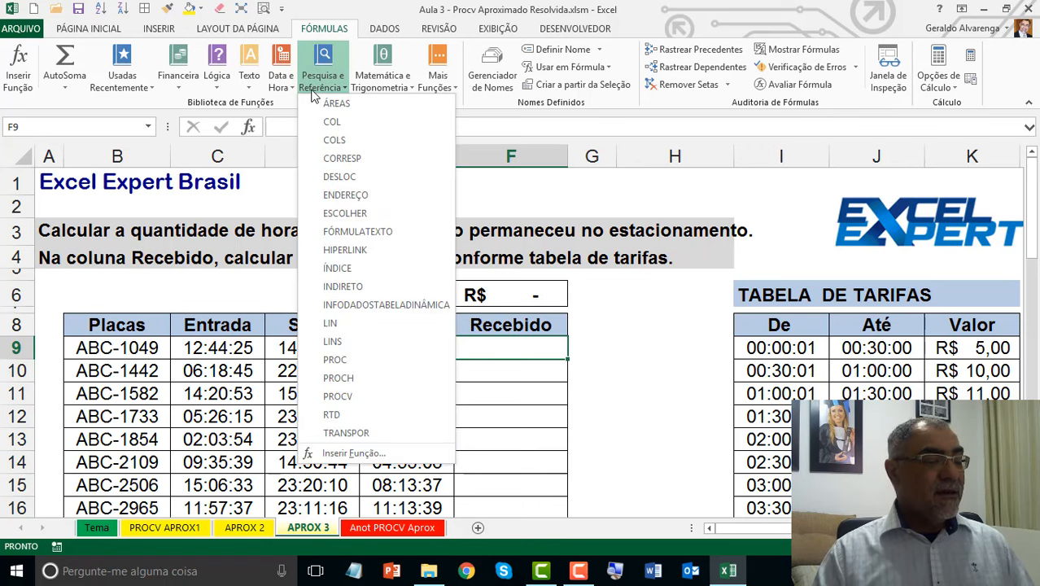
left_click(378, 396)
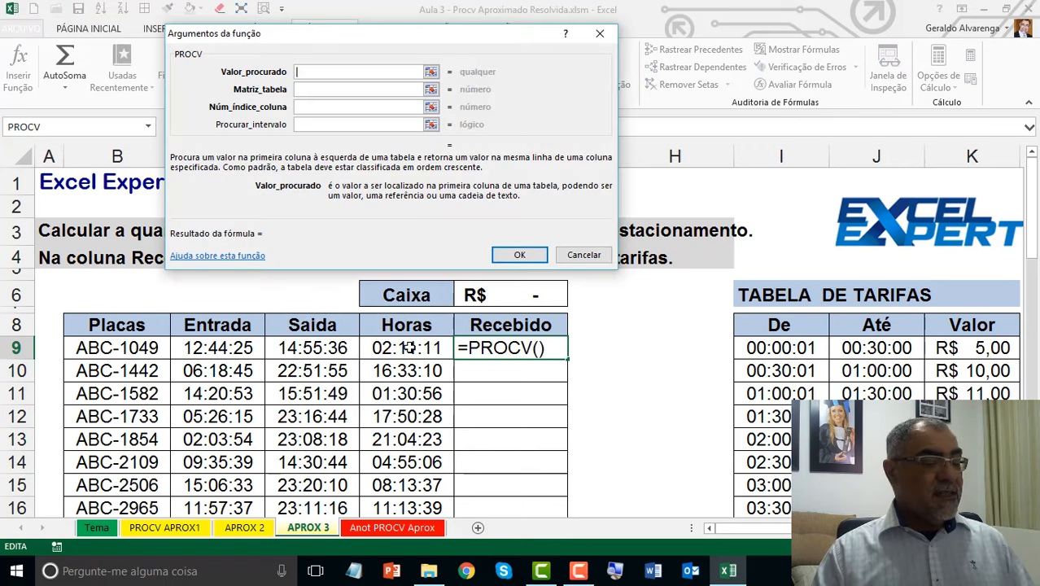
left_click(408, 348)
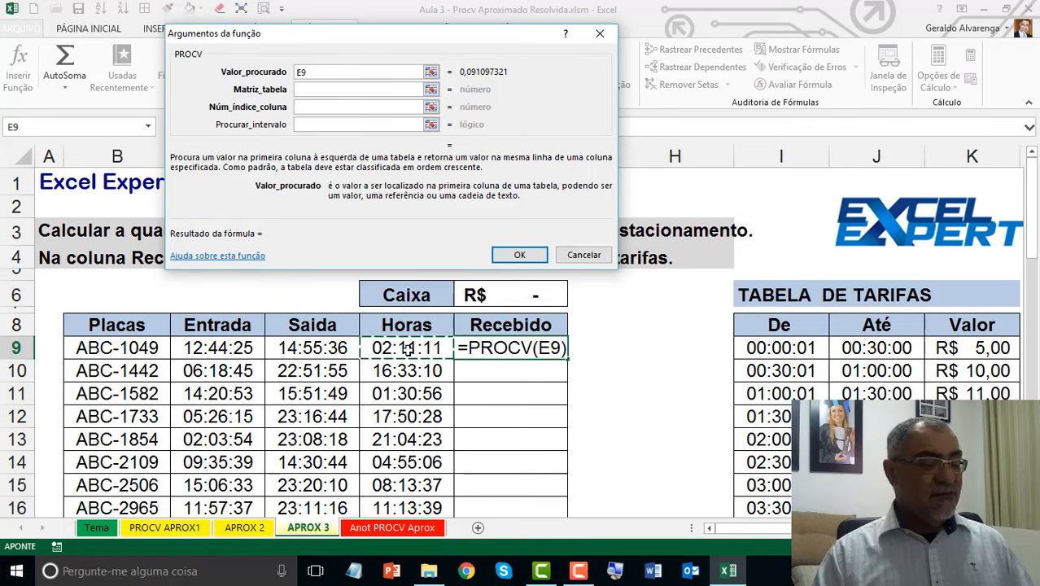
left_click(351, 91)
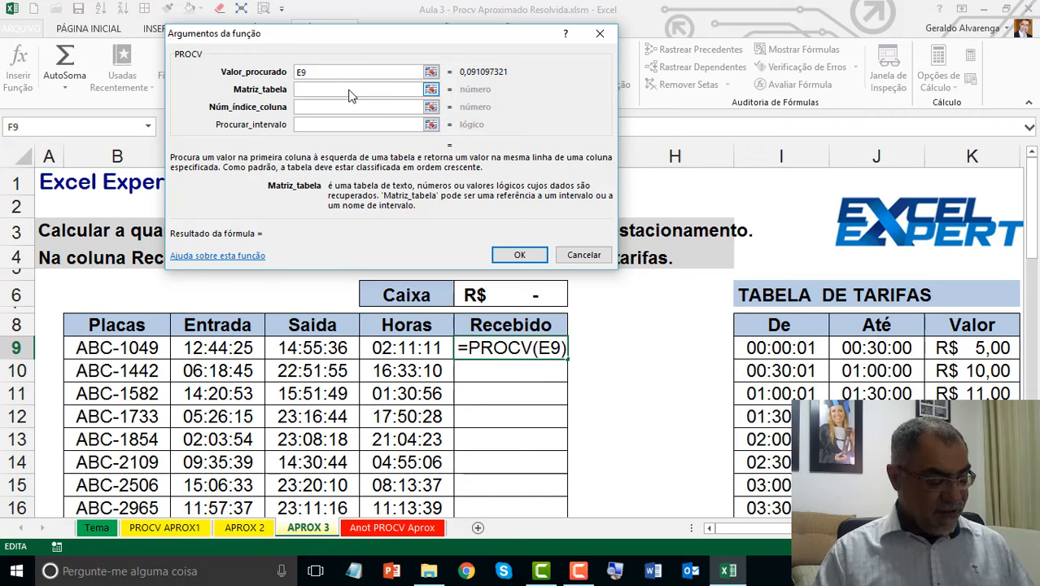
key("F3")
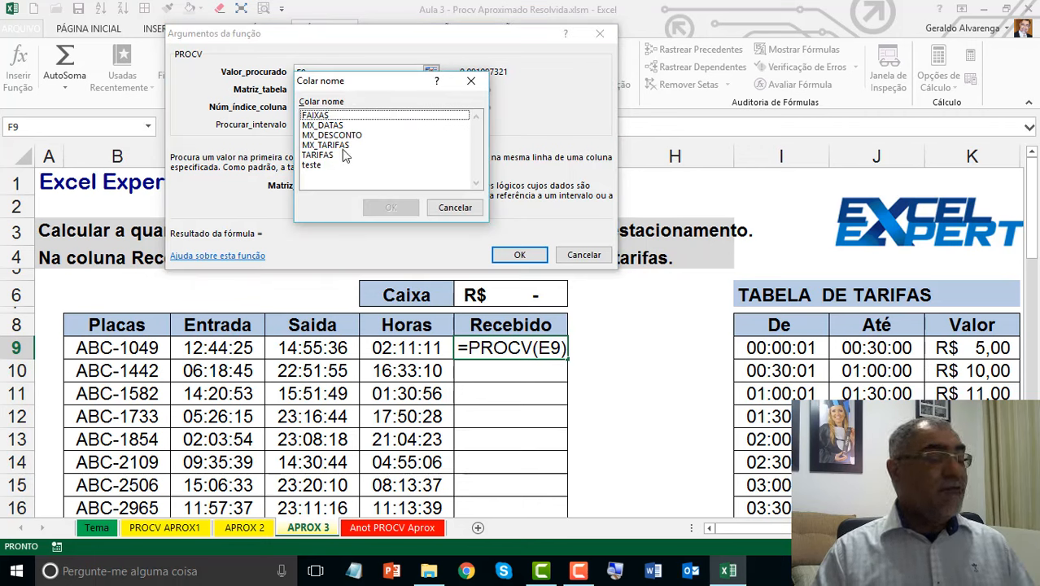
left_click(333, 145)
left_click(396, 208)
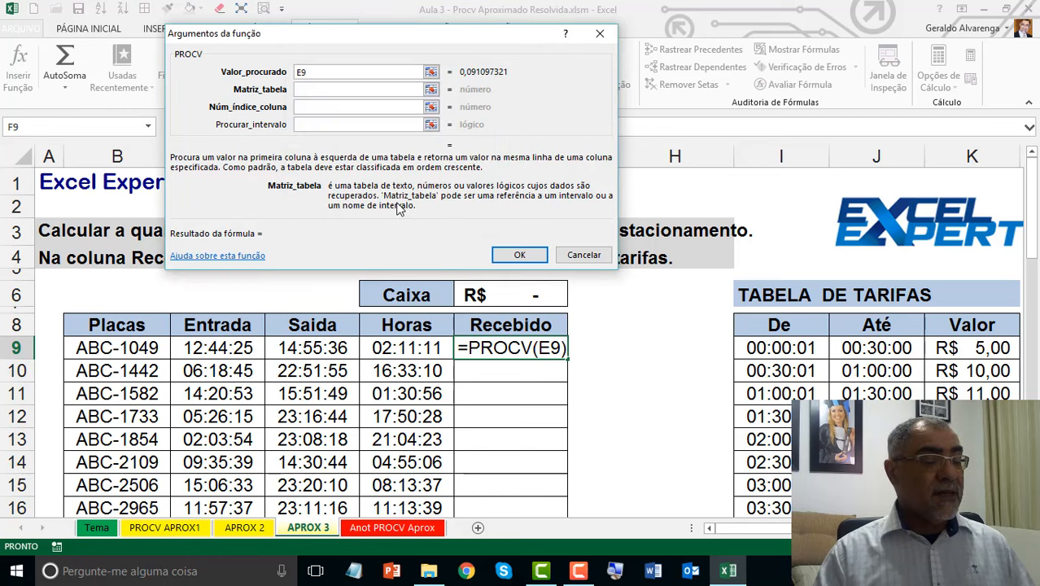
Complete the PROCV in F9 with column index 3 and range lookup 1 for an approximate match
left_click(342, 106)
left_click(341, 110)
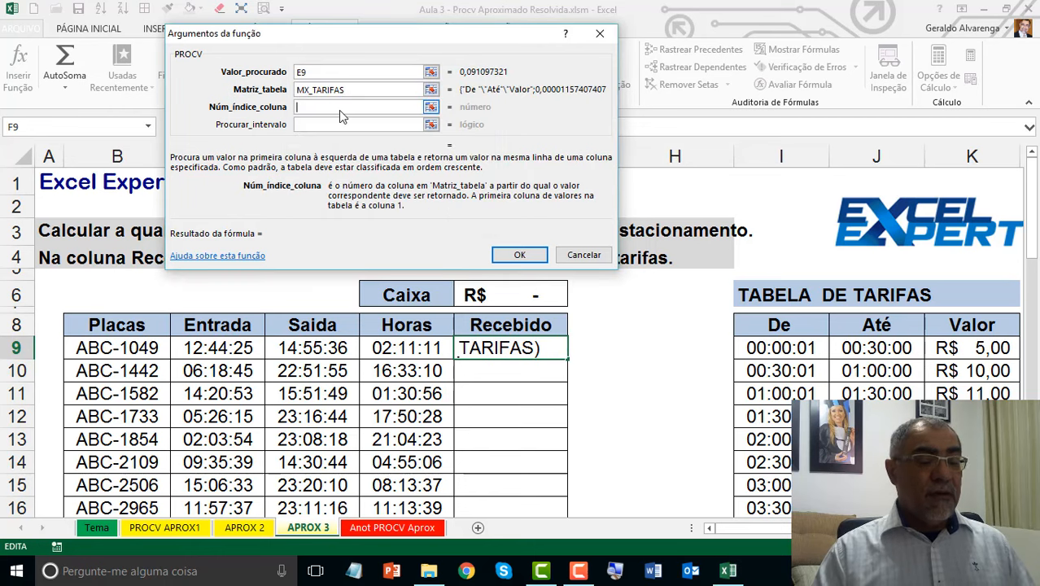
type("3")
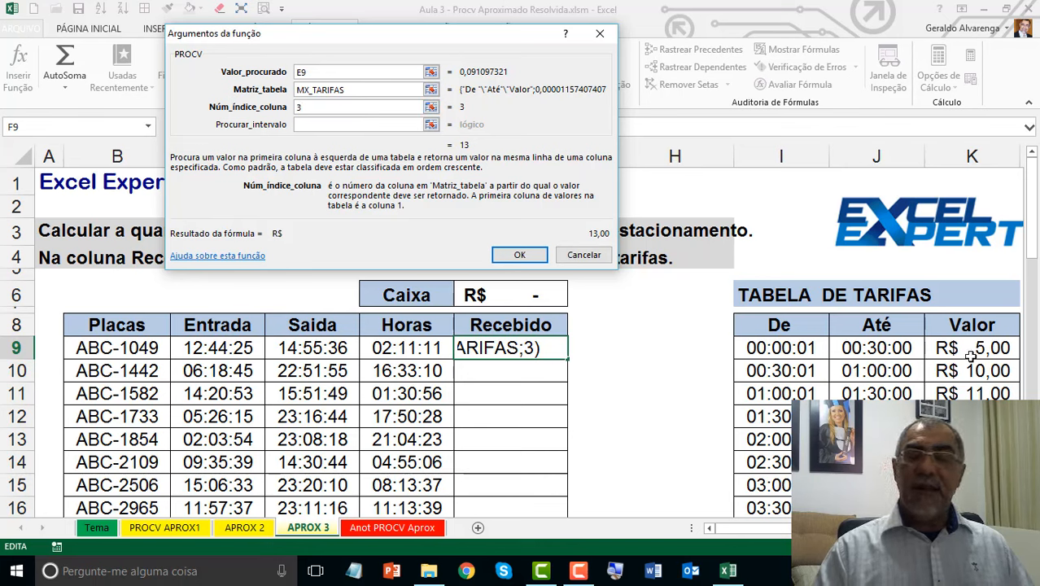
left_click(317, 125)
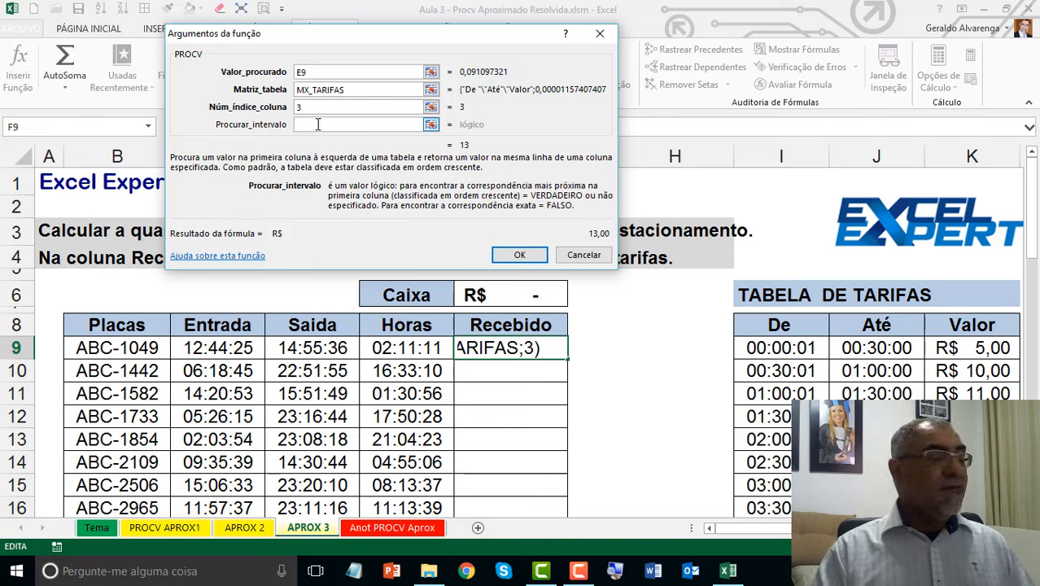
type("1")
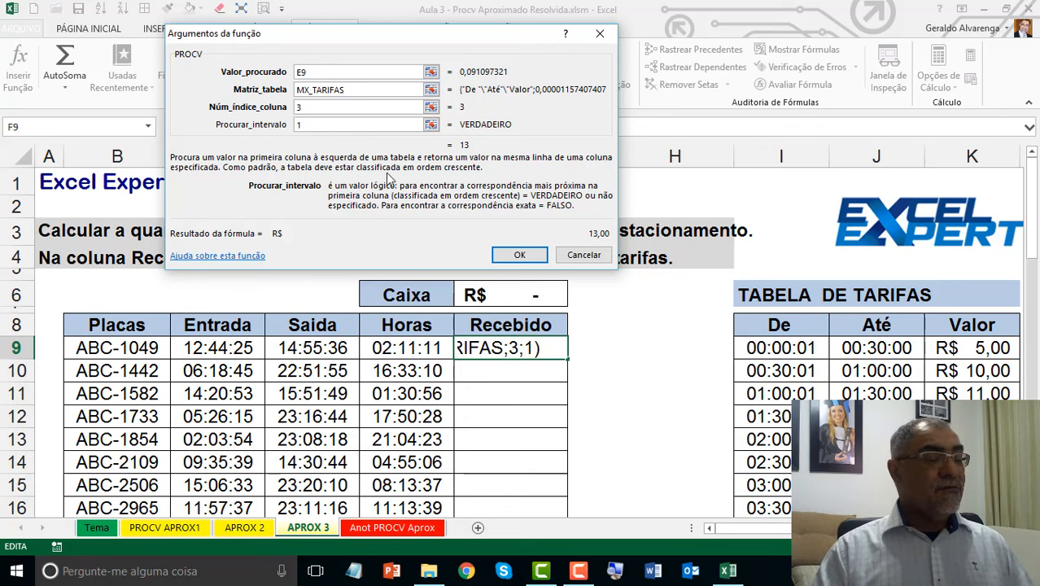
left_click(505, 254)
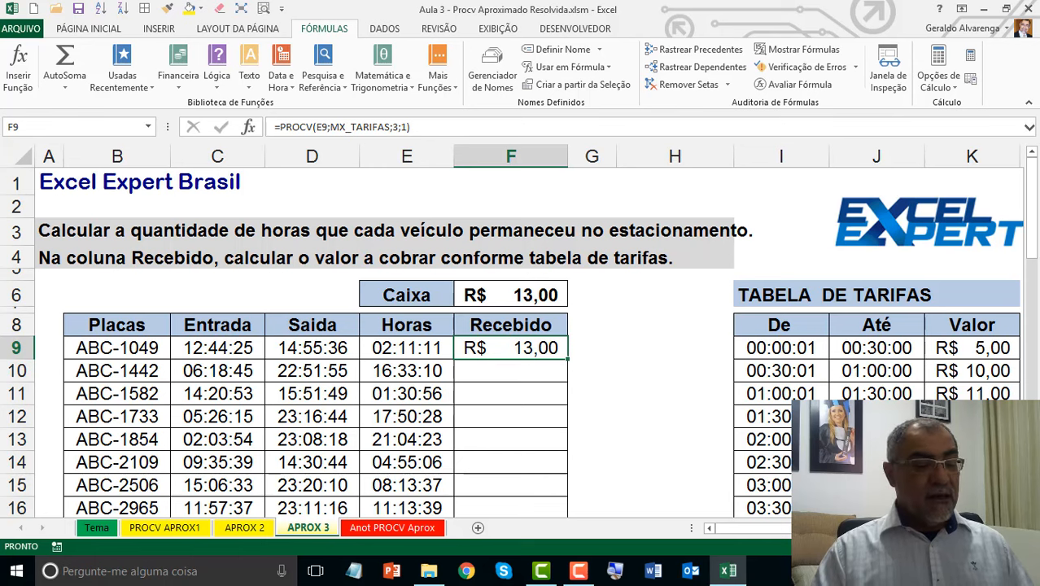
Check F9's charge against the tariff bracket starting at 02:00:01 and copy its PROCV formula down the Recebido column for all vehicles
left_click_drag(767, 447, 969, 439)
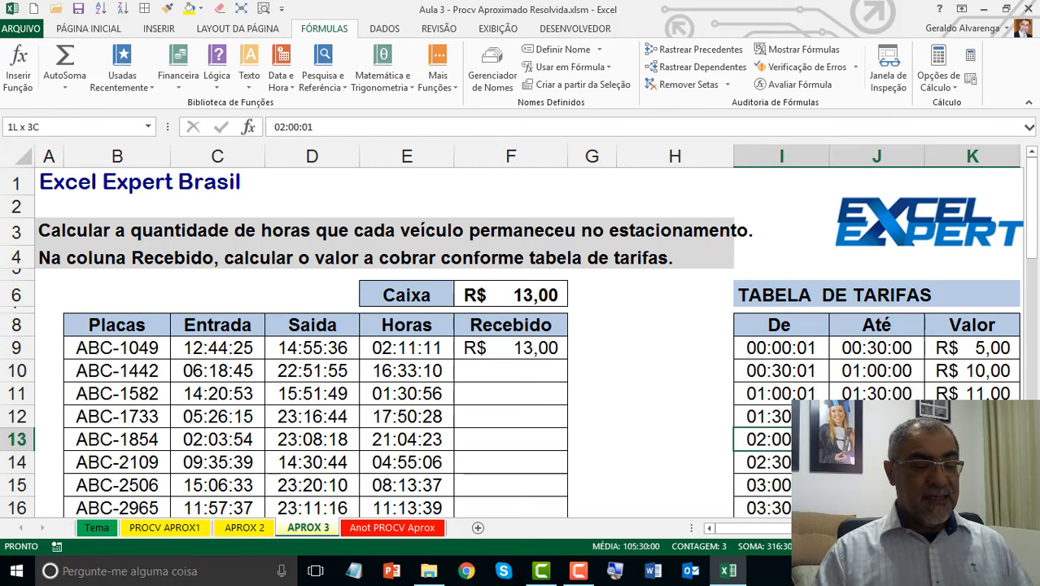
left_click(525, 347)
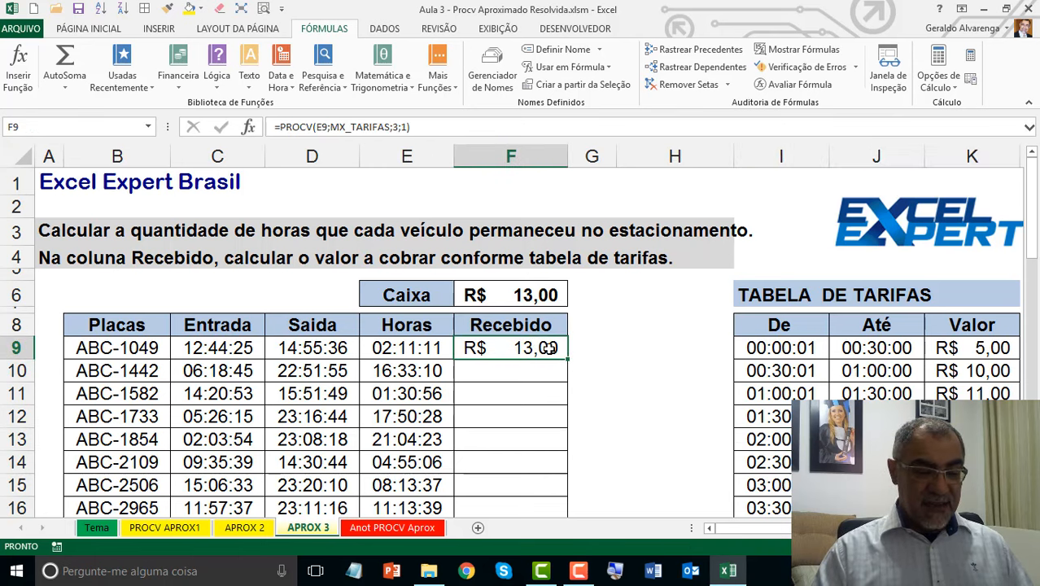
left_click_drag(564, 360, 565, 376)
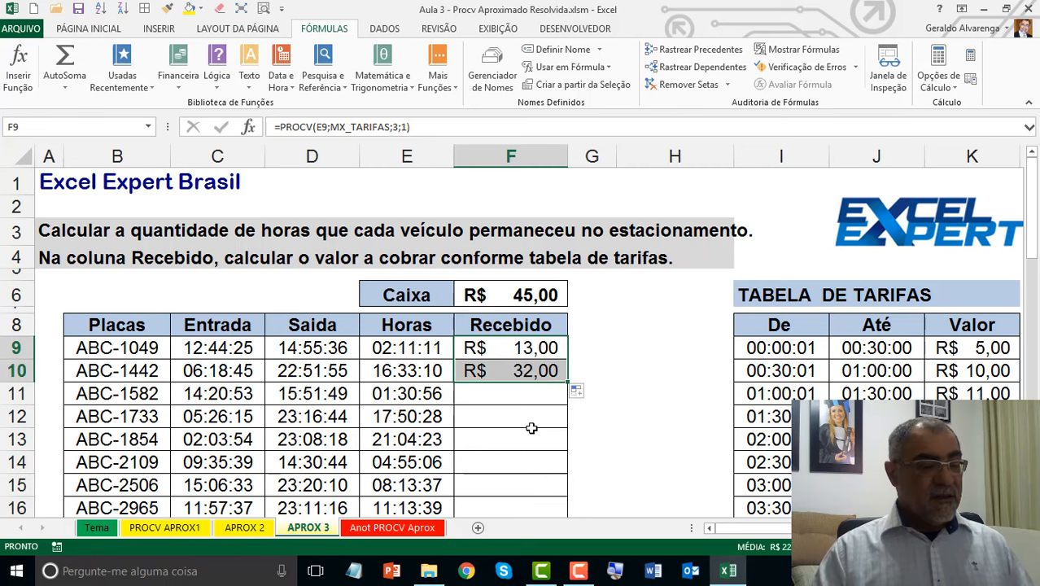
left_click(529, 368)
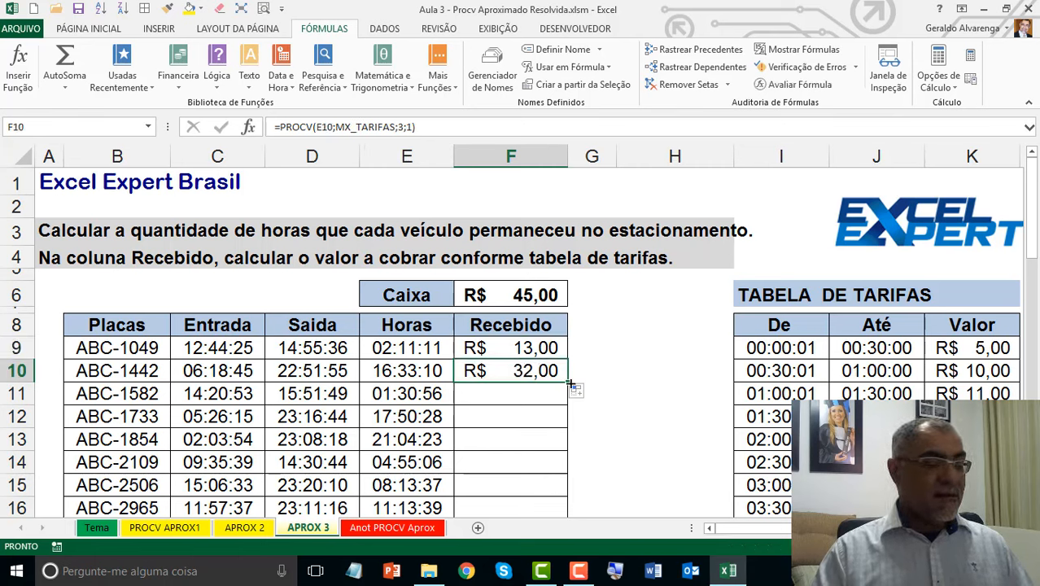
double_click(567, 382)
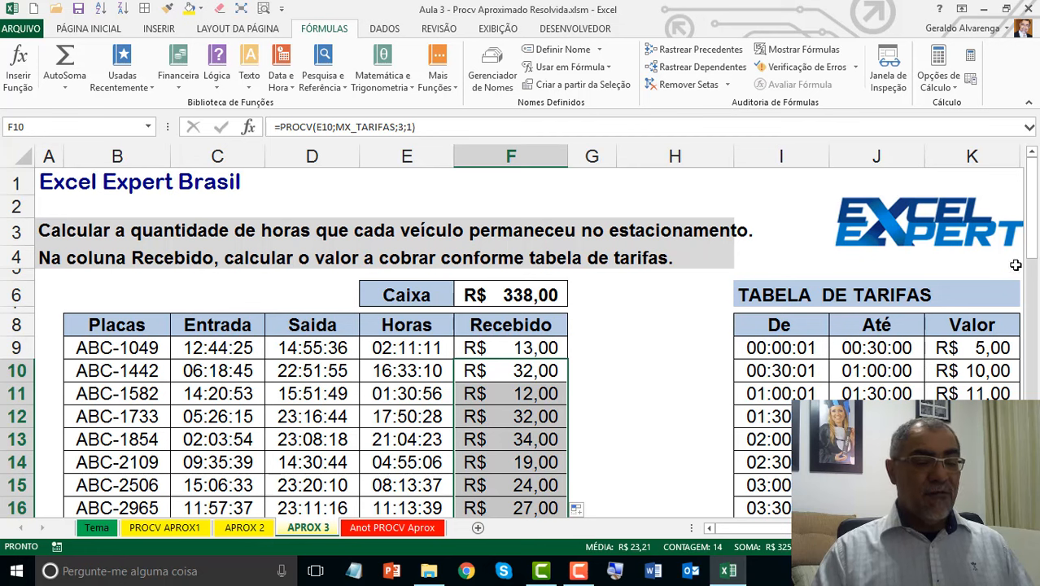
mouse_move(1036, 239)
left_mouse_down()
mouse_move(1035, 328)
mouse_move(1036, 238)
left_mouse_up()
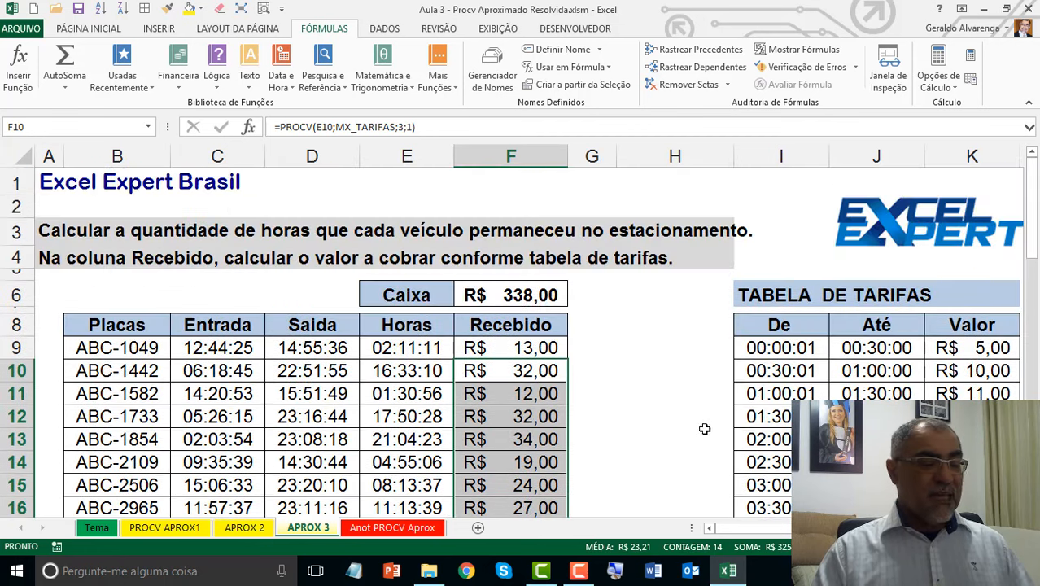
left_click(510, 352)
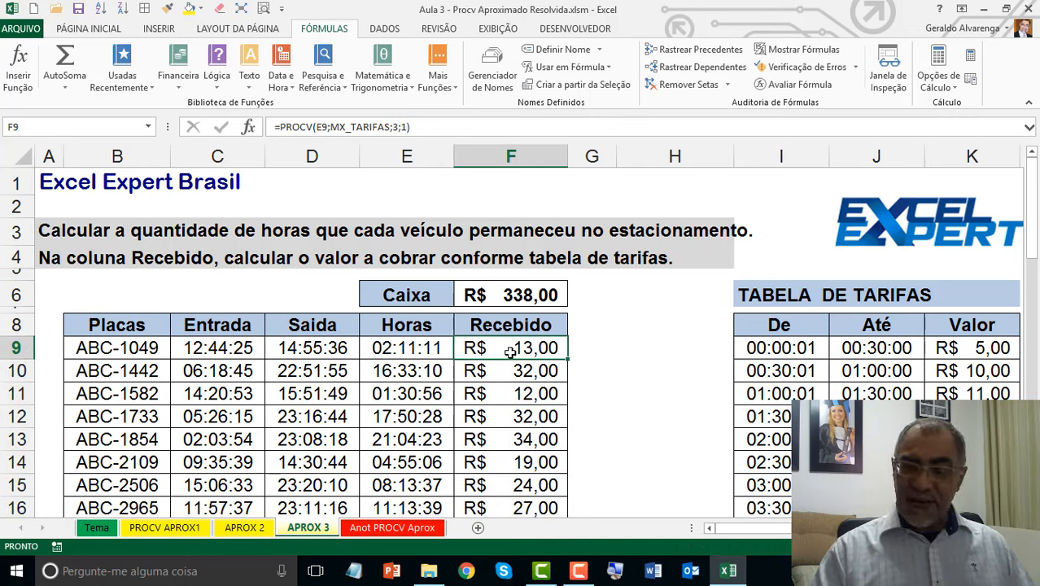